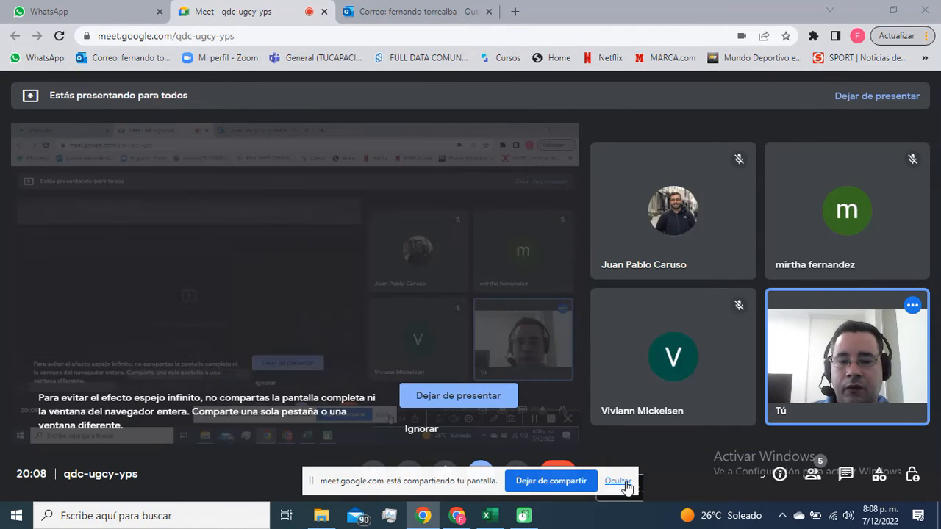
Step: Stop the current presentation, share the entire screen with the Meet call again and hide the sharing notice
click(621, 482)
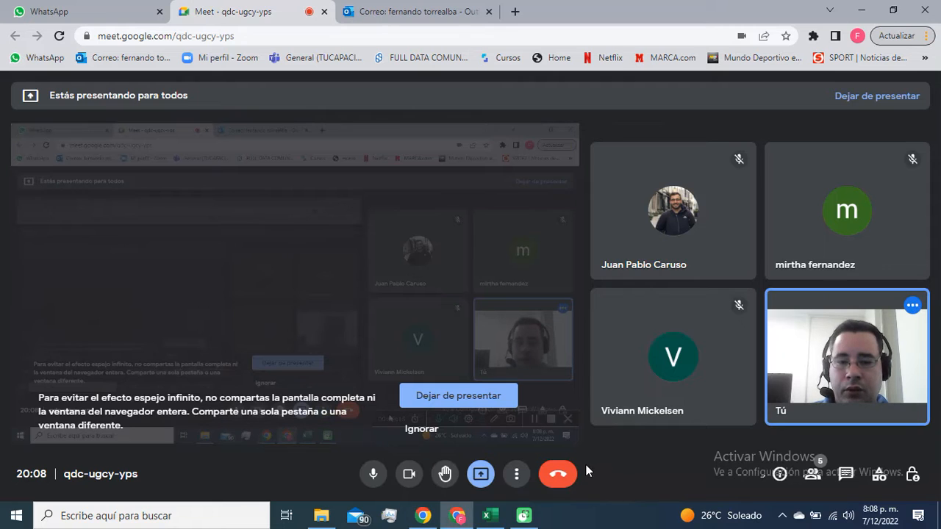
click(488, 394)
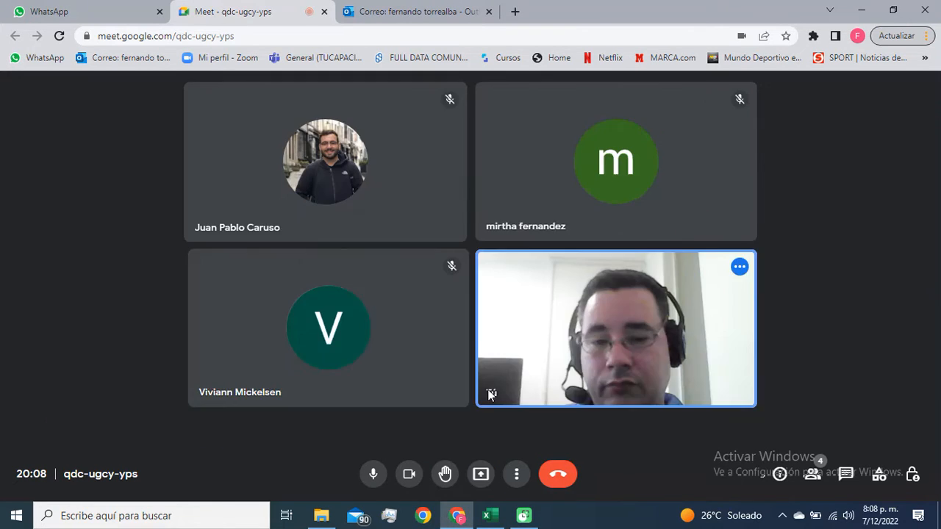
click(481, 475)
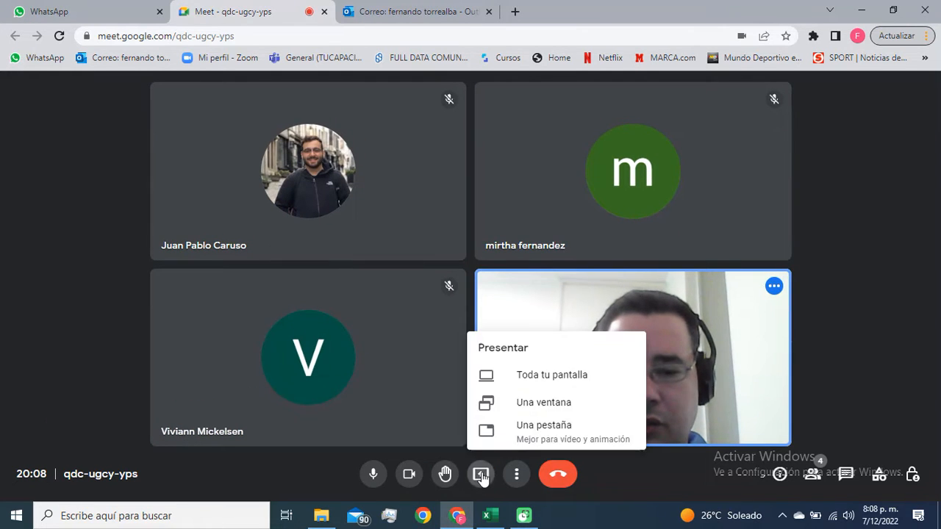
click(544, 383)
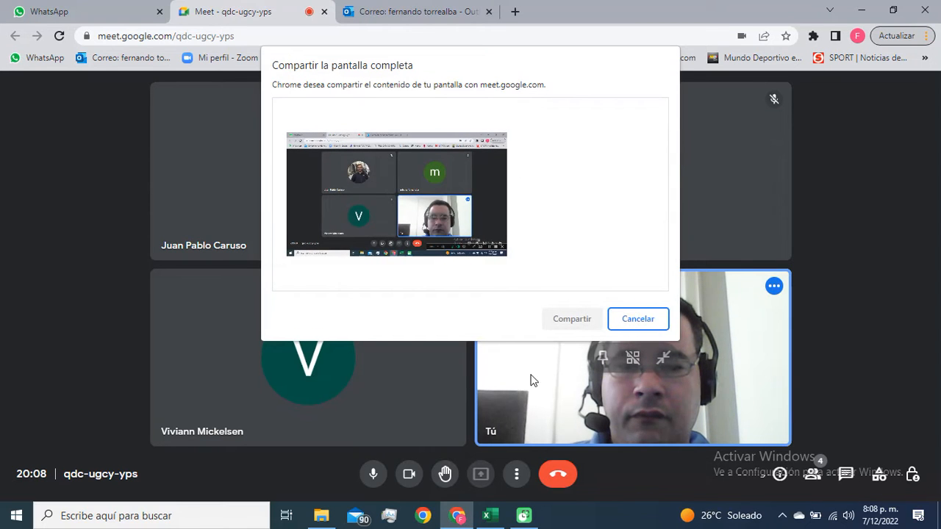
click(459, 229)
click(577, 320)
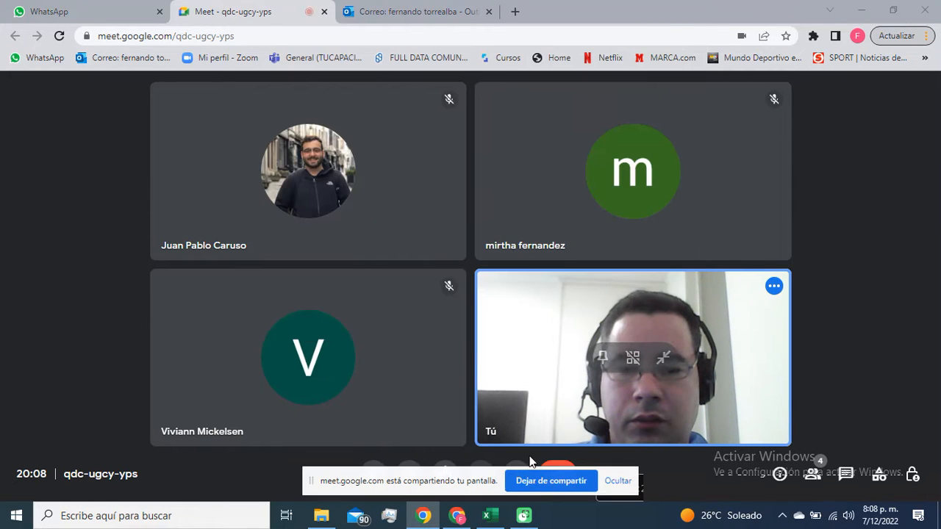
click(618, 481)
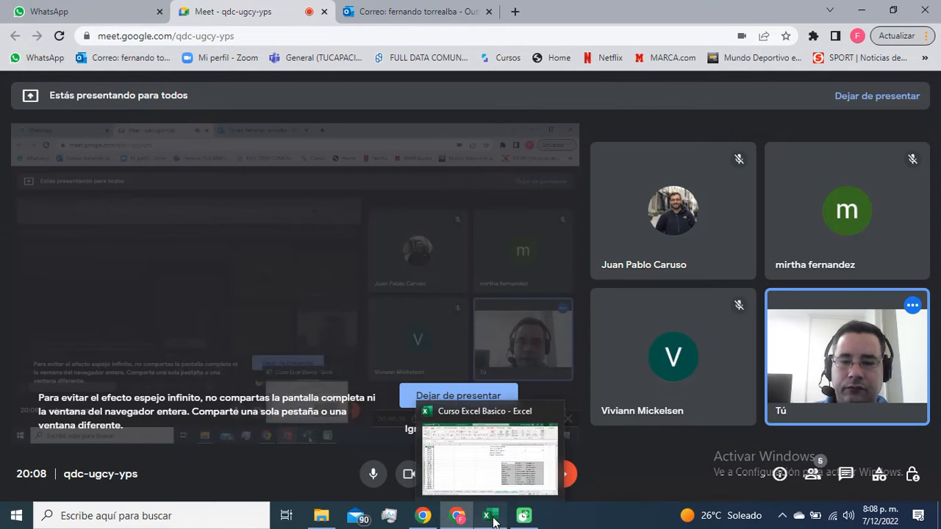
Step: Switch to the Curso Excel Basico workbook in Excel and select the chart type table in L11:N21
click(489, 516)
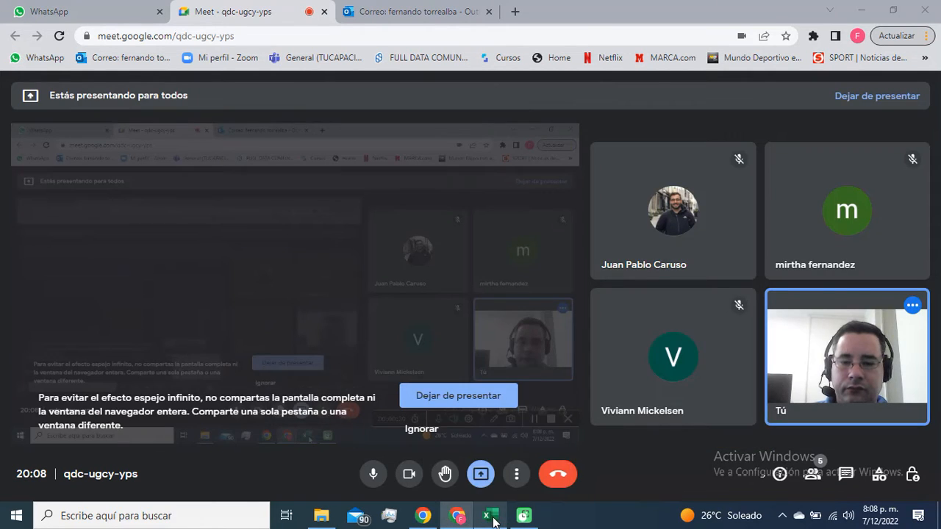
click(459, 307)
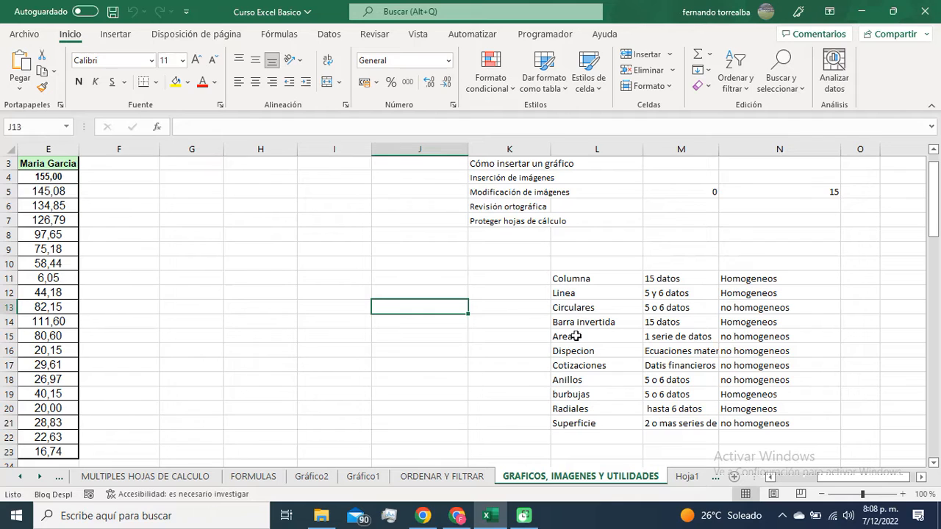
drag(573, 280, 765, 424)
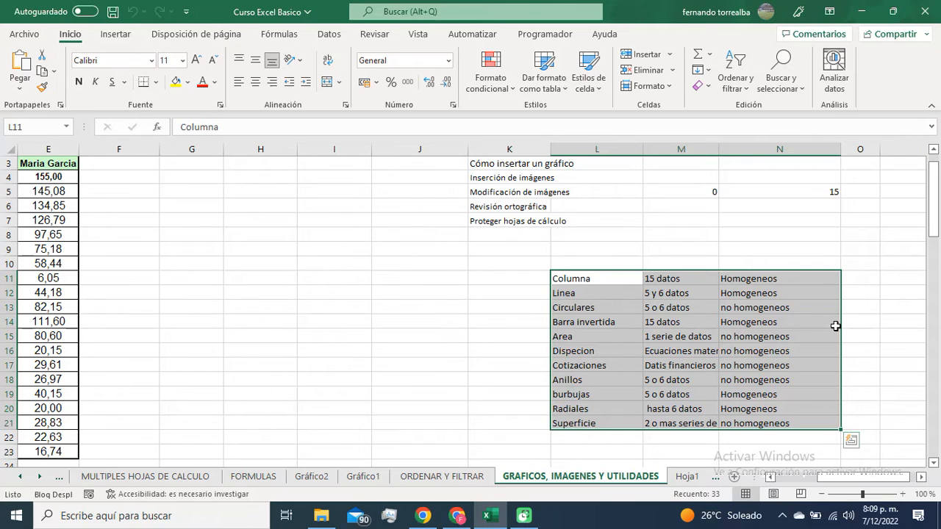
Step: Review the column charts on the Gráfico1 and Gráfico2 sheets and return to the GRAFICOS, IMAGENES Y UTILIDADES sheet
click(360, 477)
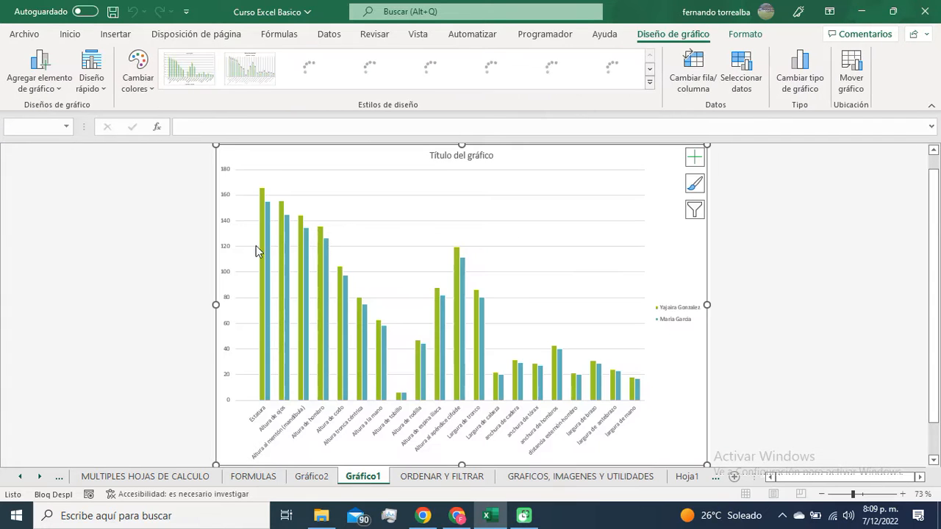
mouse_move(320, 364)
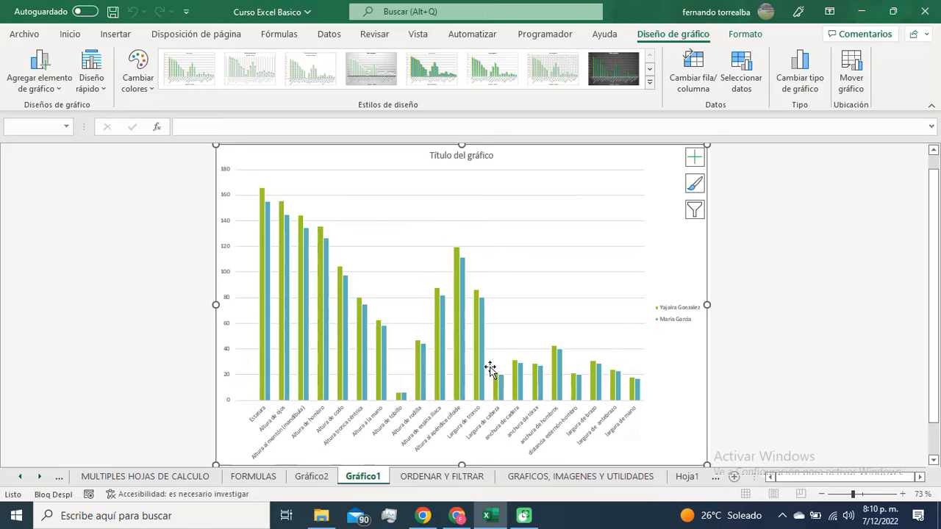
click(312, 478)
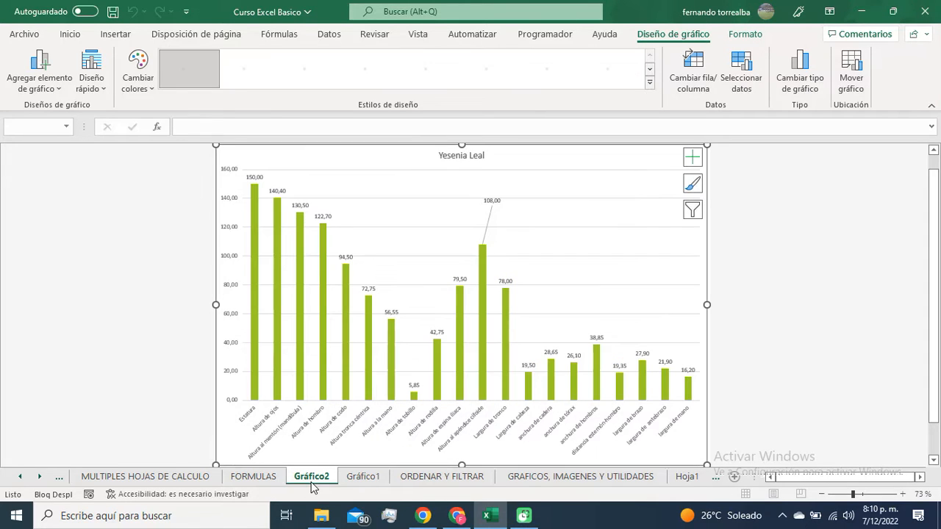
click(370, 478)
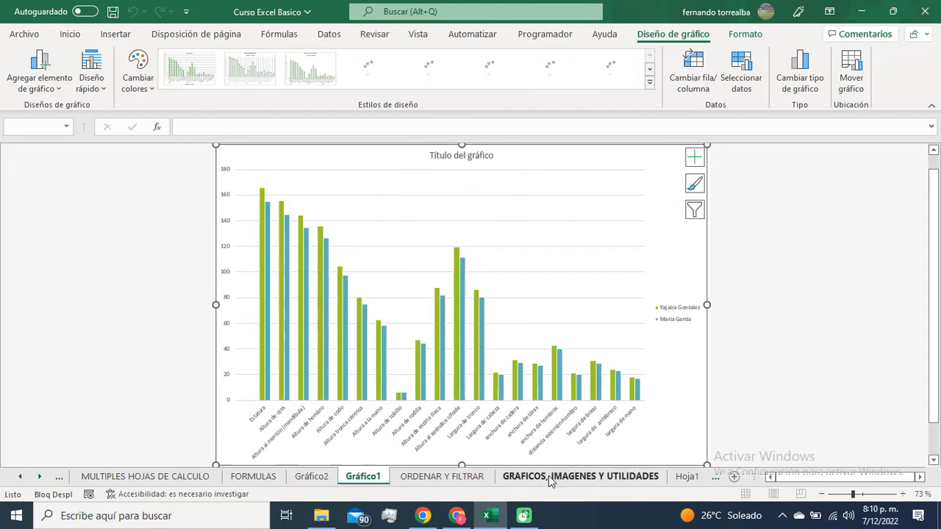
click(527, 477)
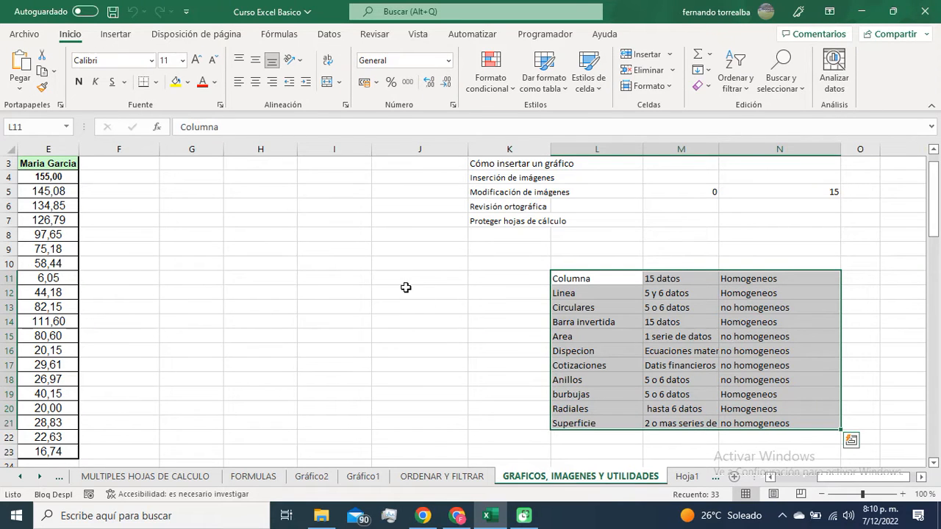
Step: Look through the pie and line chart types available for insertion without inserting a chart
click(116, 34)
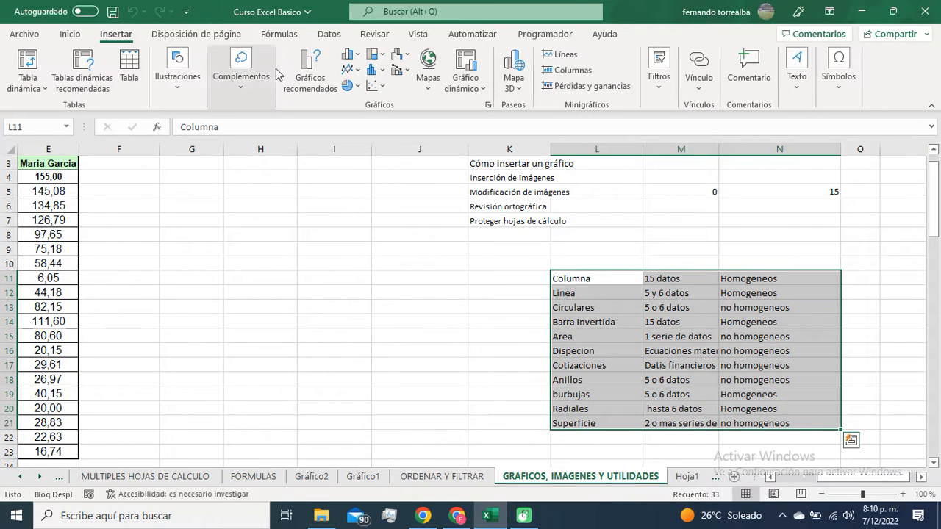
click(358, 87)
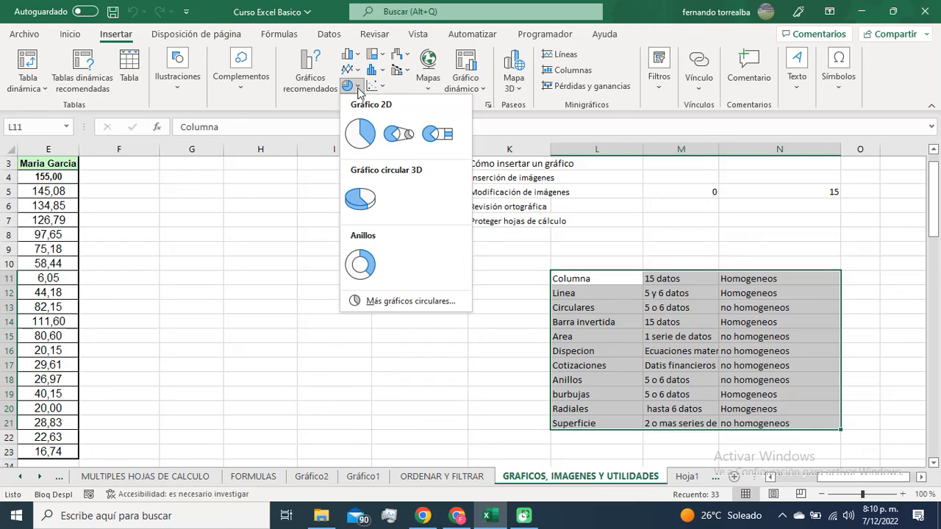
click(358, 88)
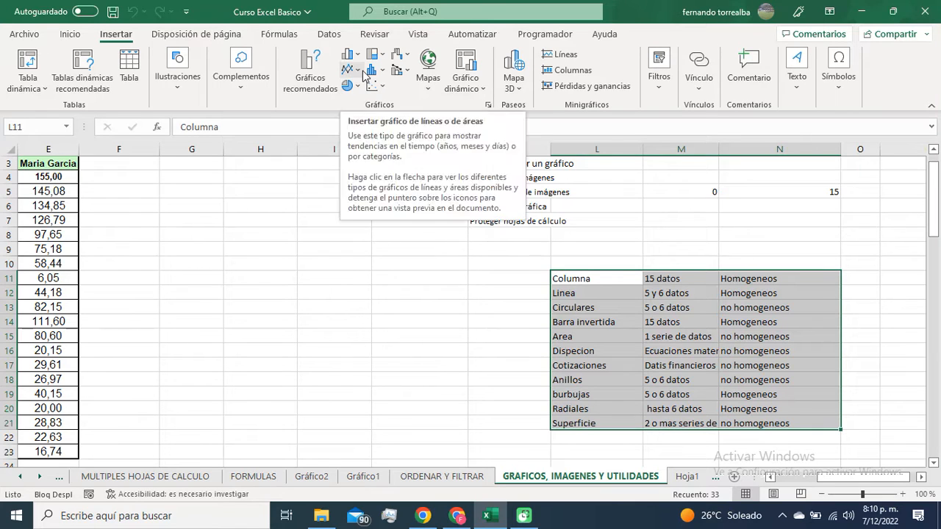
click(359, 71)
click(361, 73)
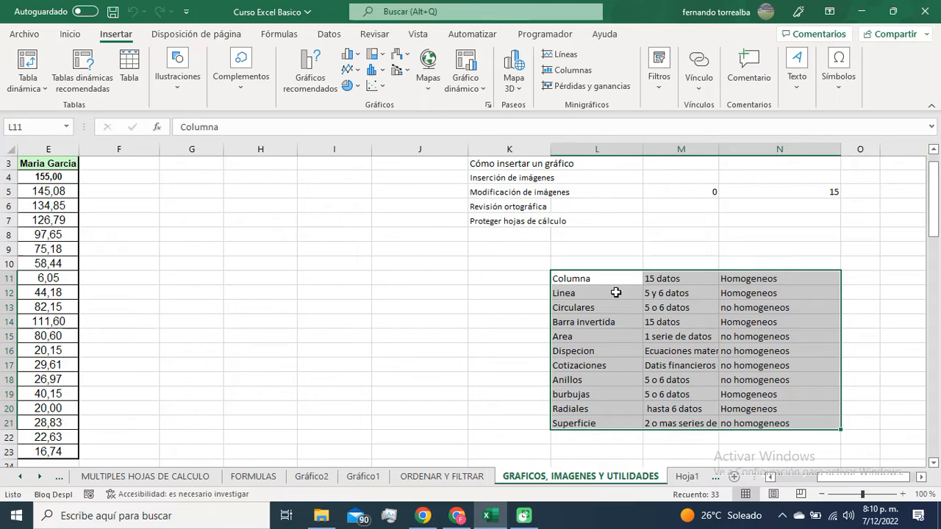
Step: Go over the chart type names in L11:L21, highlighting the whole list and the entries from Columna to Barra invertida
click(588, 266)
drag(580, 276, 584, 420)
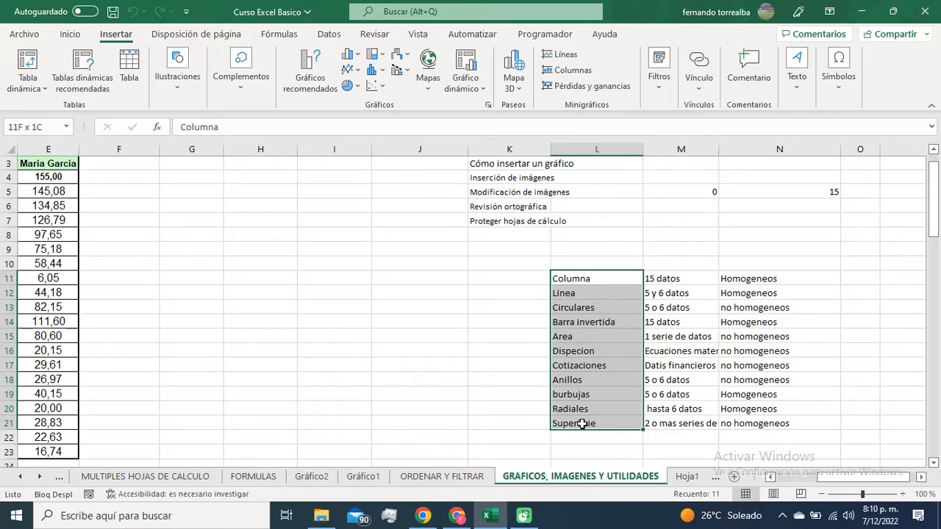
click(584, 276)
click(596, 290)
click(598, 306)
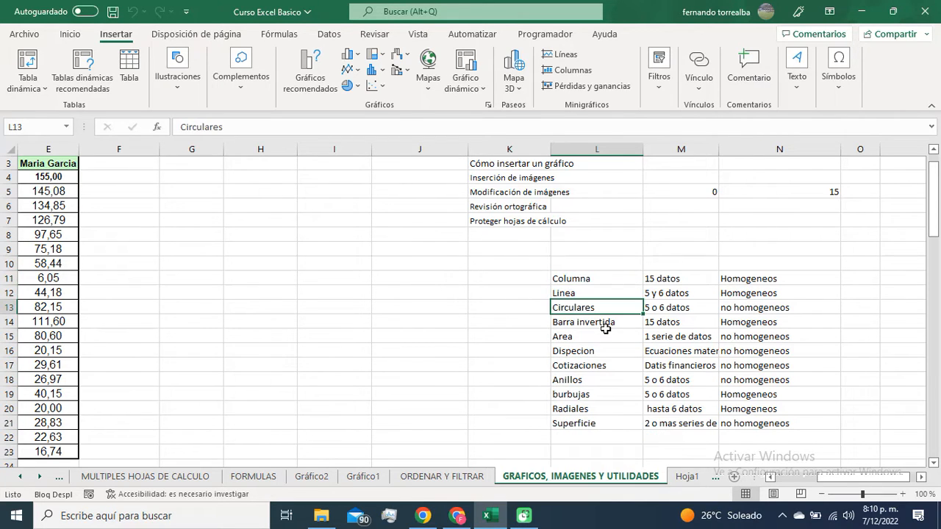
click(604, 324)
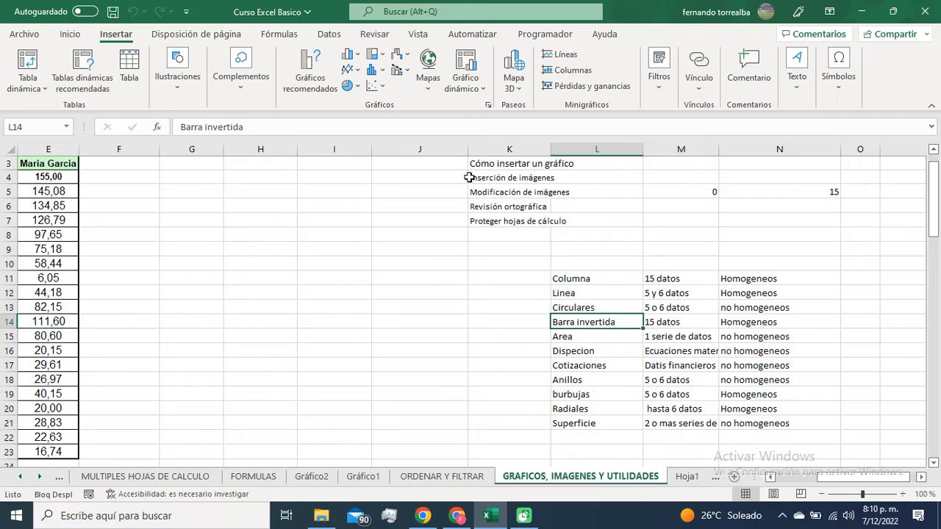
Step: Examine the available column and bar, line and area, and pie and doughnut chart types
click(355, 57)
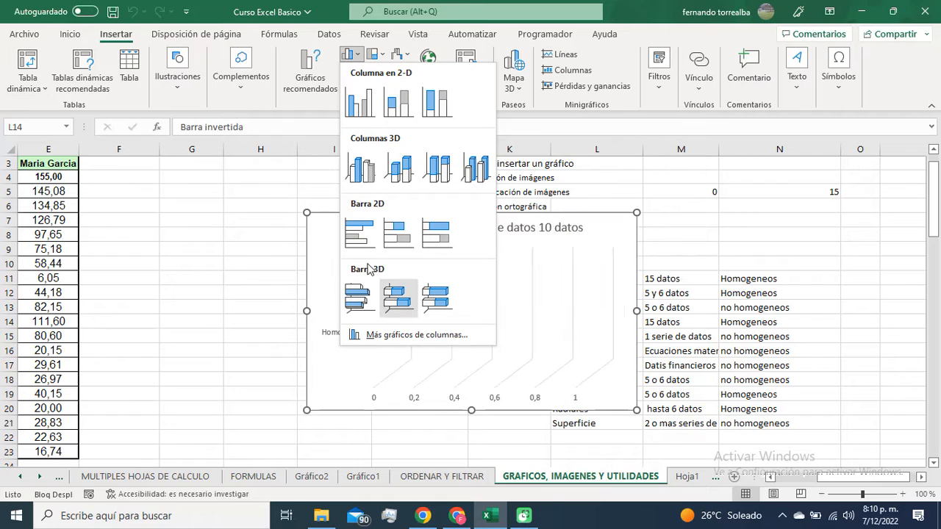
click(362, 56)
click(351, 70)
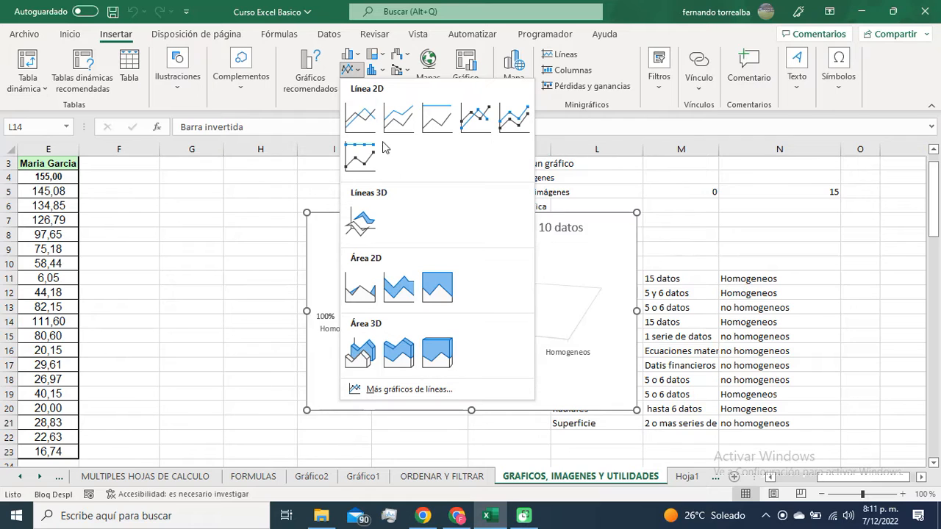
click(361, 76)
click(358, 86)
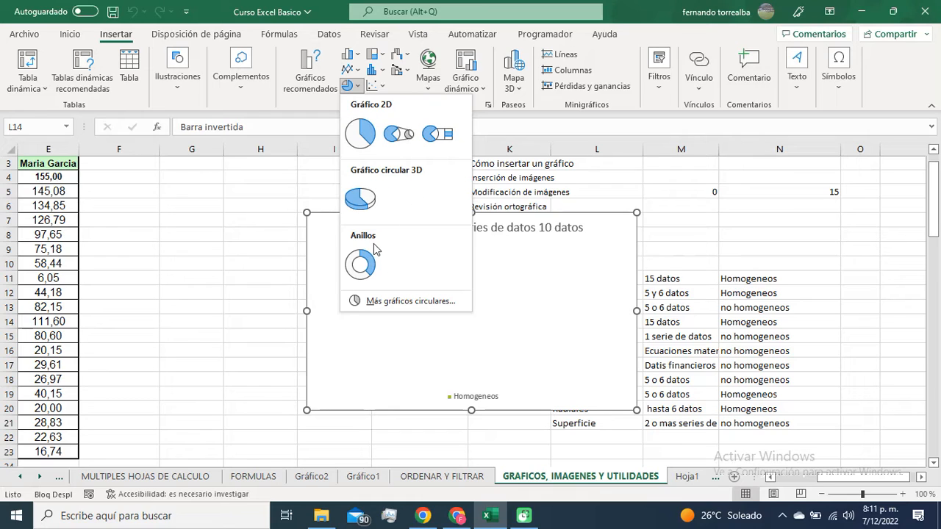
Step: Examine the available hierarchy, statistical, scatter and bubble, combo, and waterfall, stock, surface and radar chart types
click(385, 55)
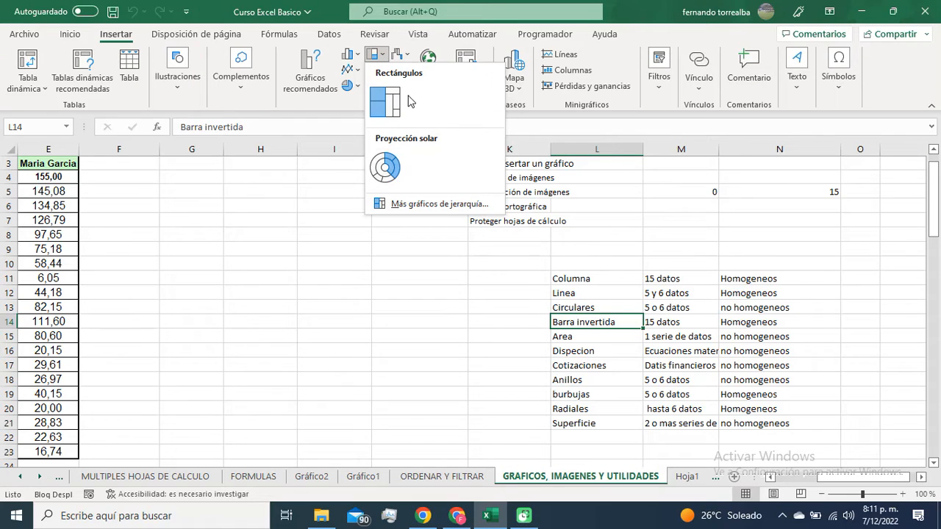
click(384, 57)
click(382, 70)
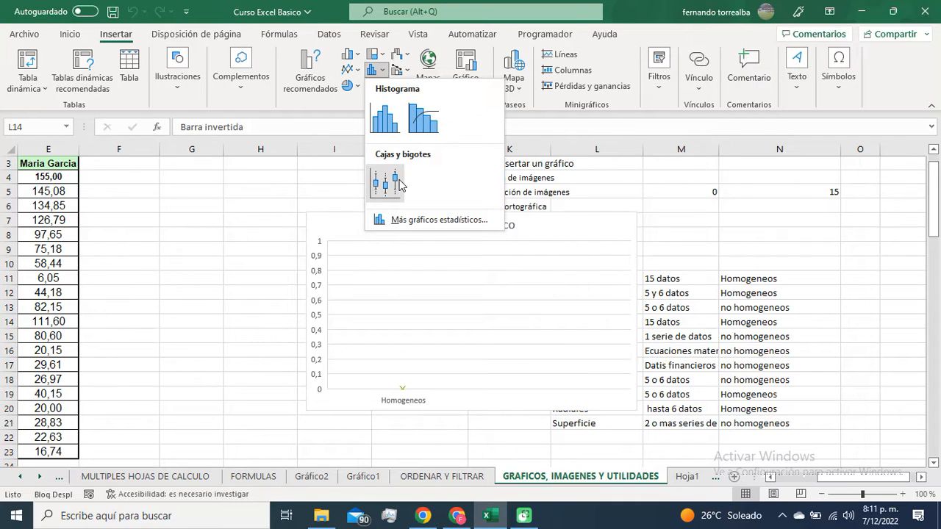
click(387, 73)
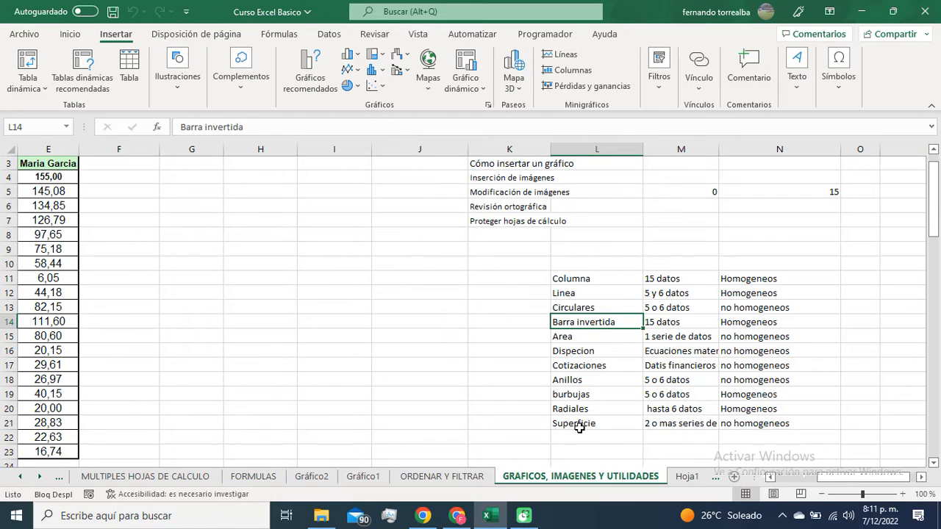
click(378, 86)
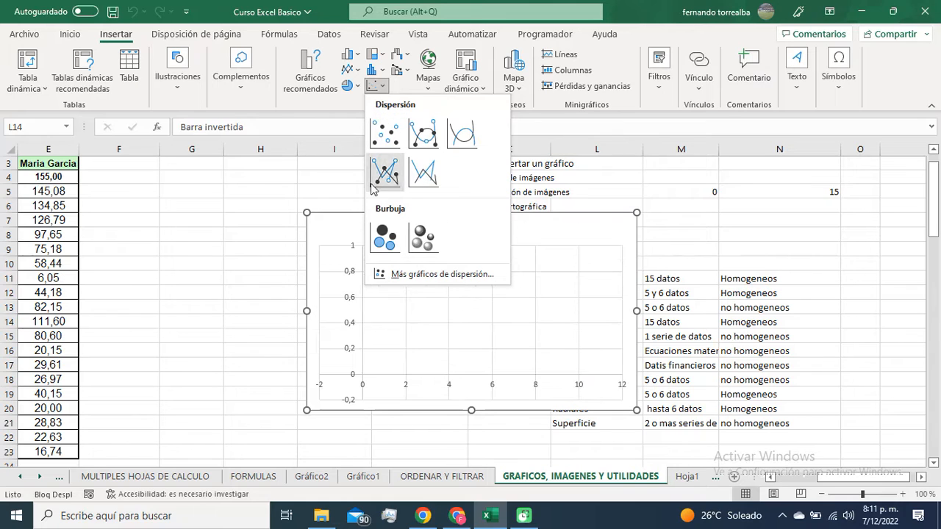
click(401, 69)
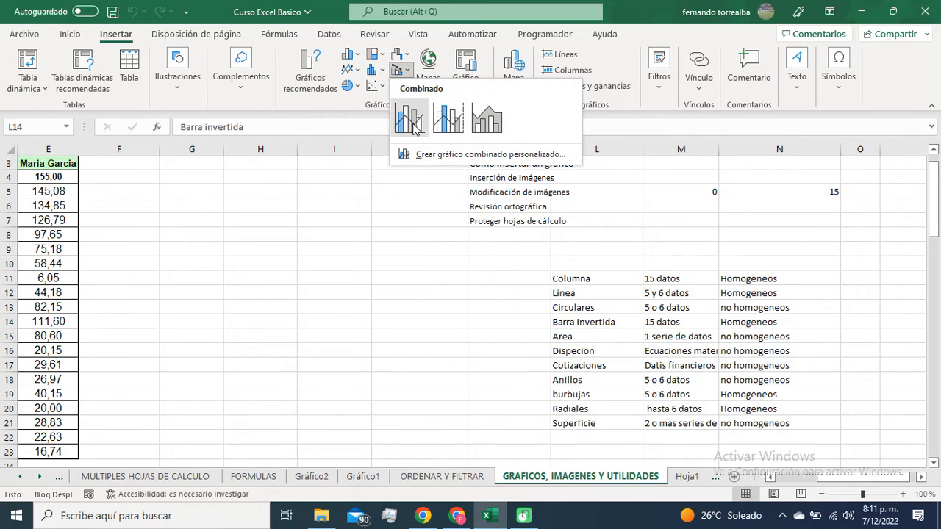
click(409, 57)
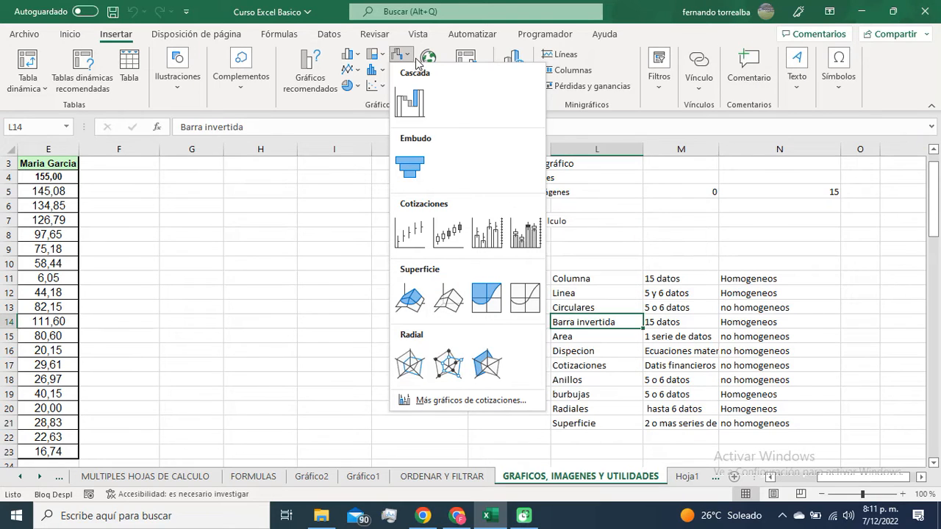
click(410, 57)
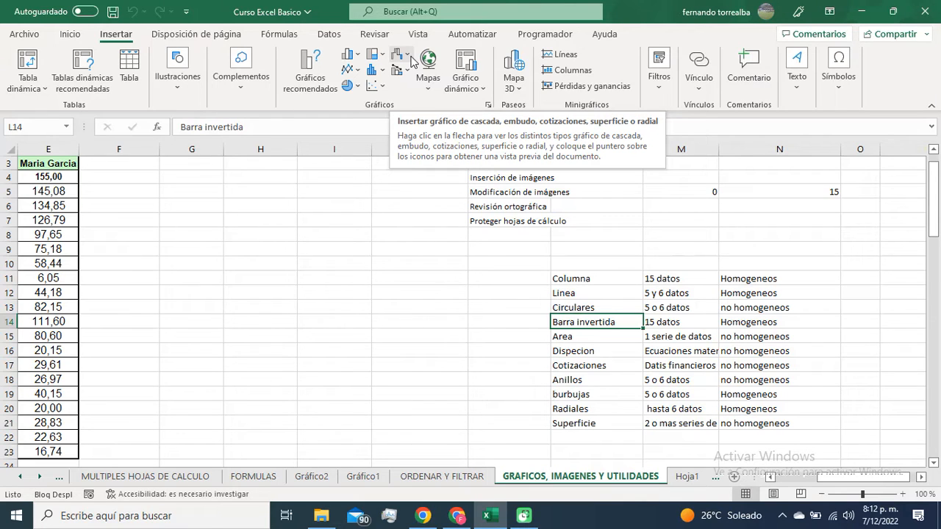
Step: Review the two-series column chart on Gráfico1, return to the GRAFICOS, IMAGENES Y UTILIDADES sheet and select cell L10
click(375, 478)
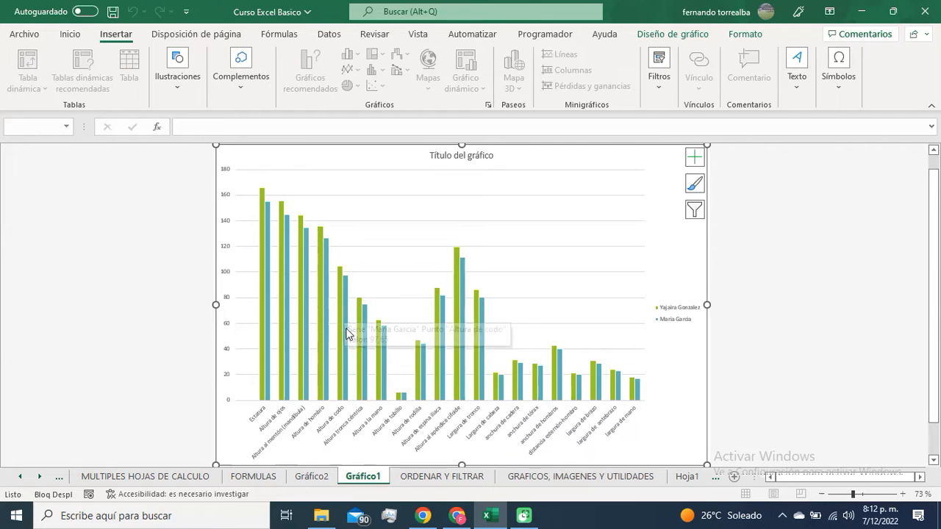
mouse_move(484, 387)
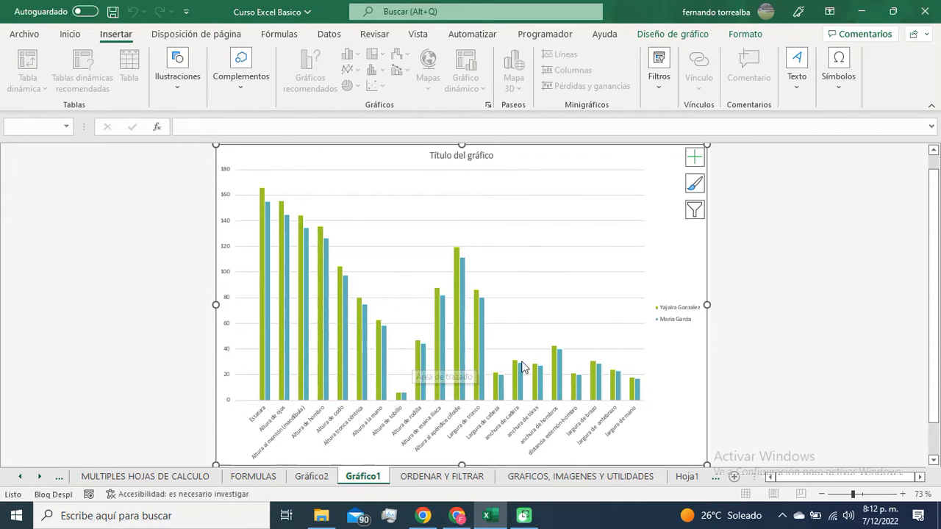
click(567, 477)
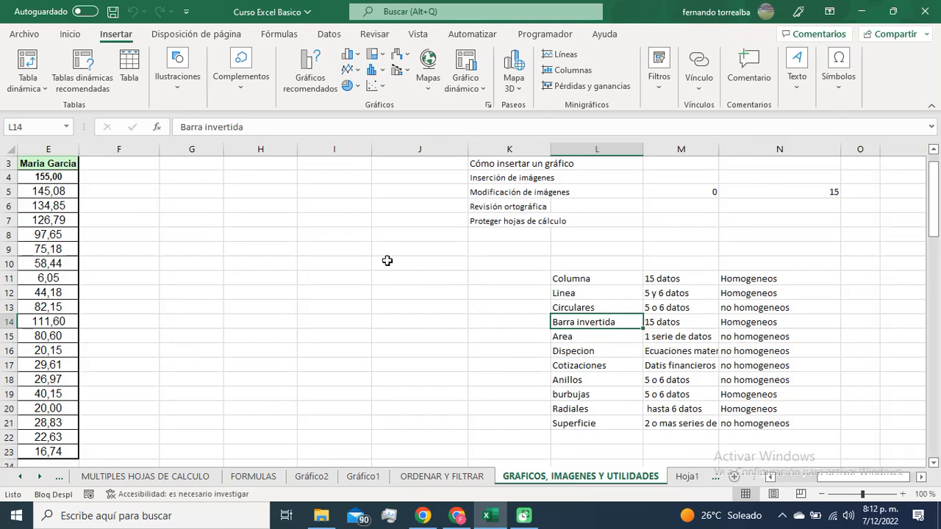
click(600, 264)
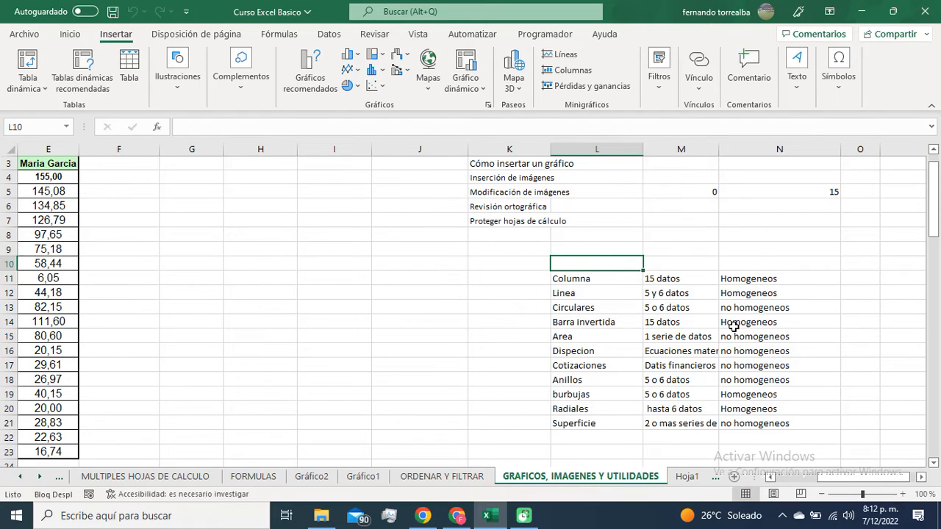
Step: Enter the heading "Tipos" in cell L10 above the list of chart types
text(Tipos)
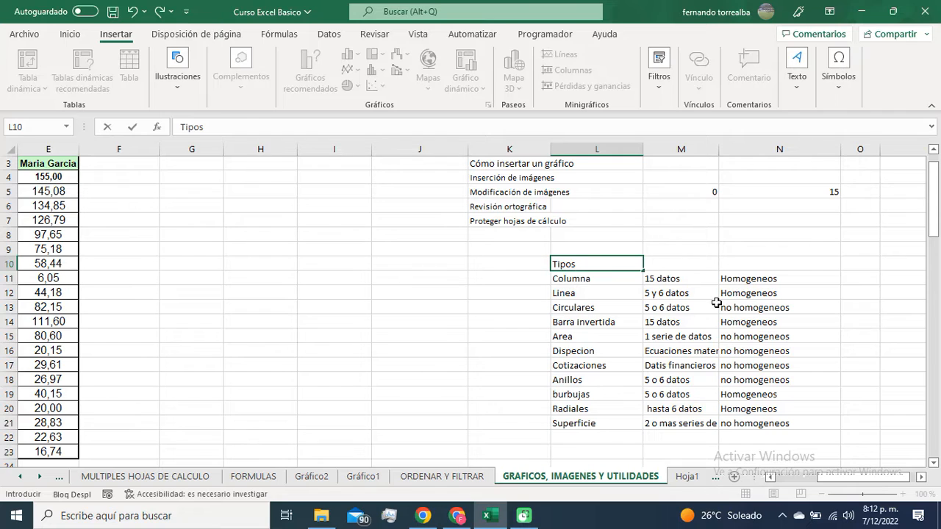
click(651, 336)
click(611, 279)
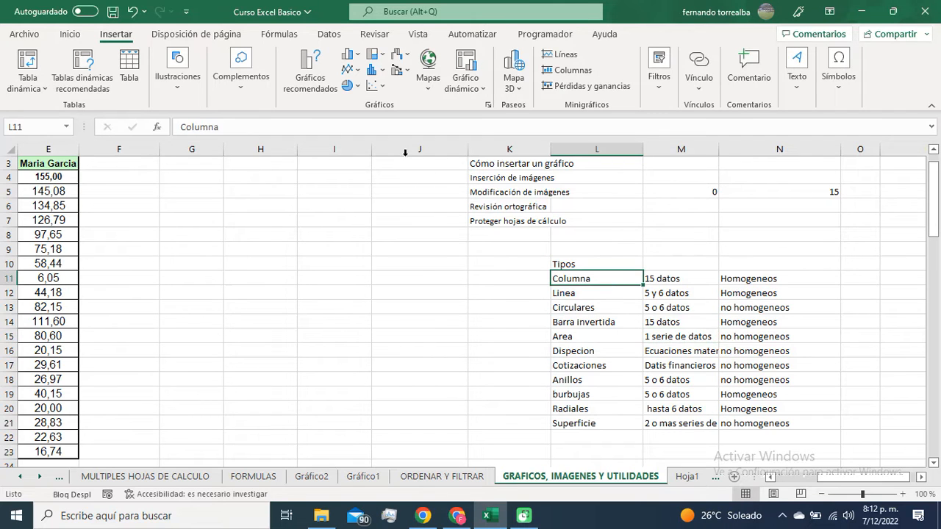
Step: Compare the Columna chart on Gráfico1 with its data amount in M11, and highlight the first person's measurements in B4:B23
click(359, 475)
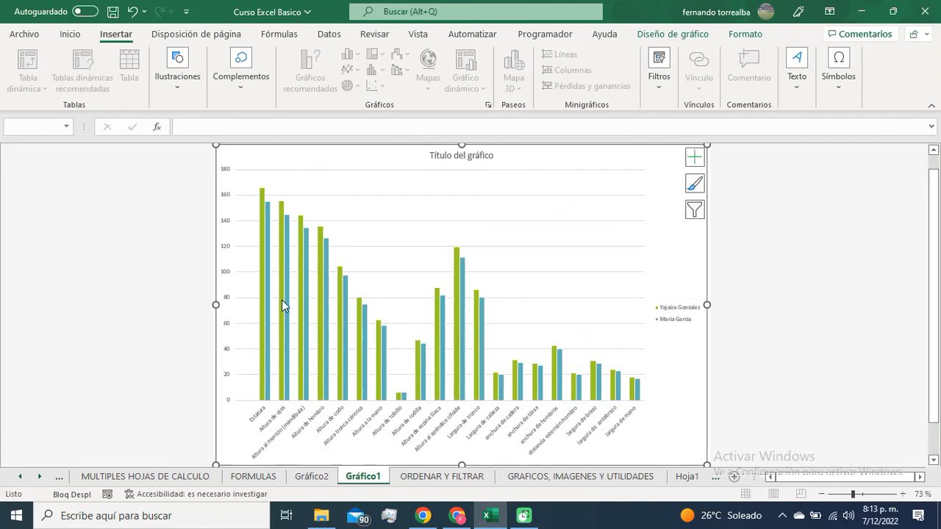
click(561, 477)
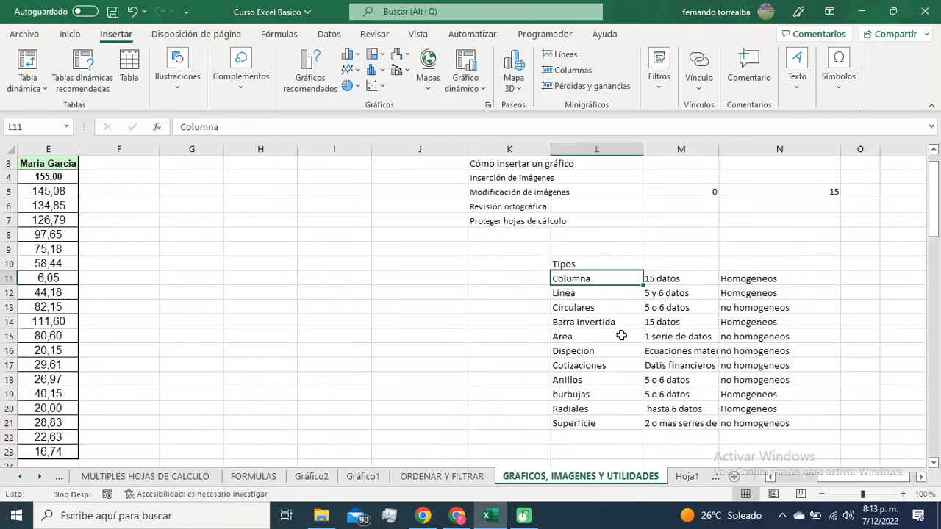
click(662, 277)
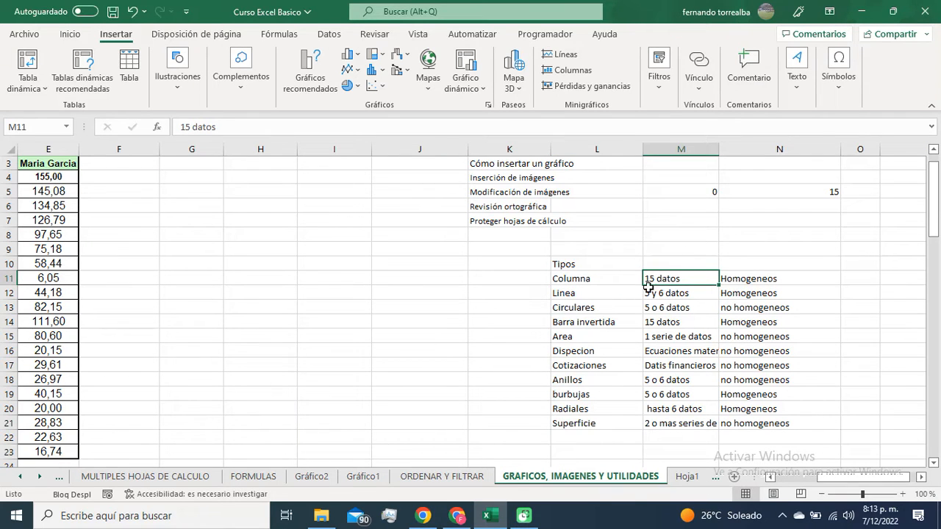
click(375, 314)
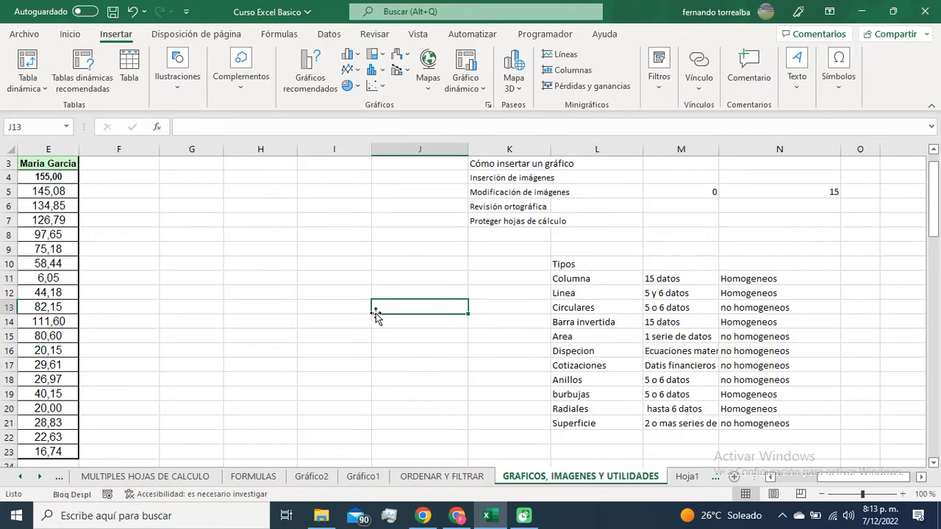
scroll(376, 314, left, 3)
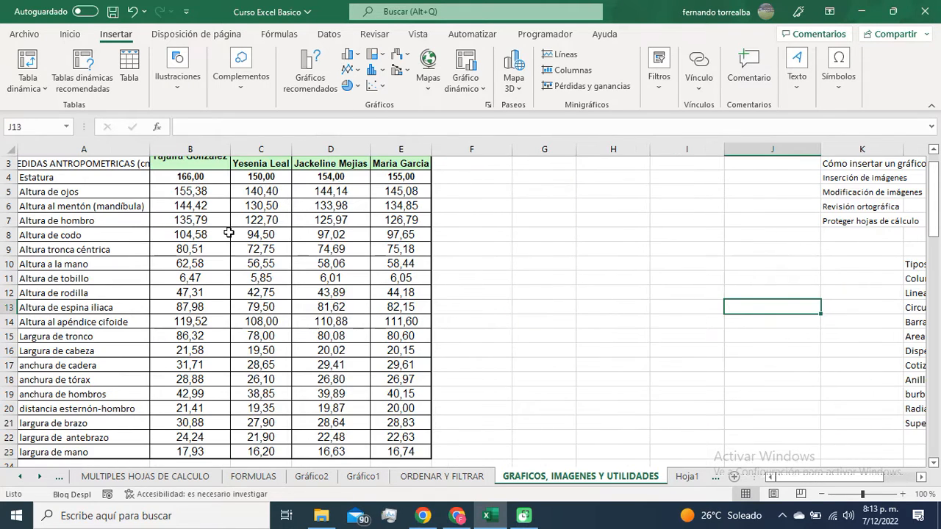
drag(192, 177, 195, 450)
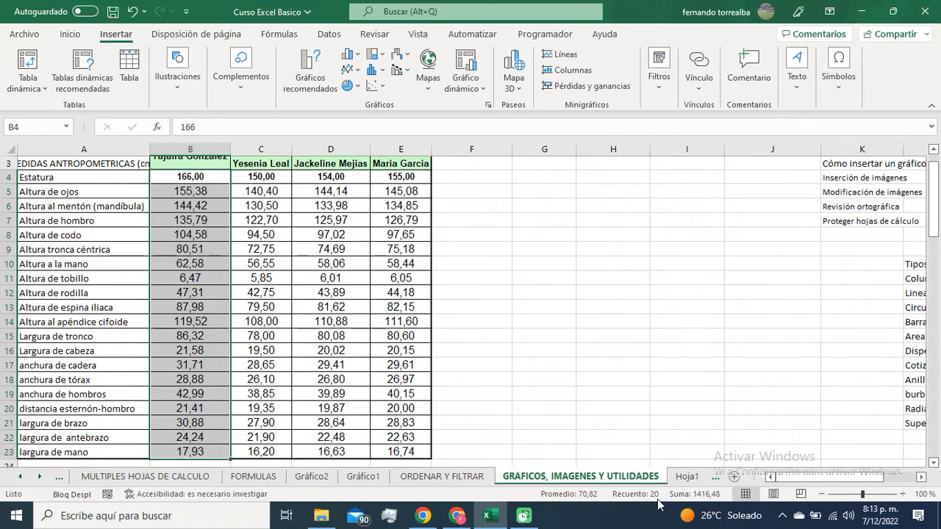
Step: Review the column charts on Gráfico1 and Gráfico2, and check the Columna data requirements in M11 and N11 of GRAFICOS, IMAGENES Y UTILIDADES
click(364, 477)
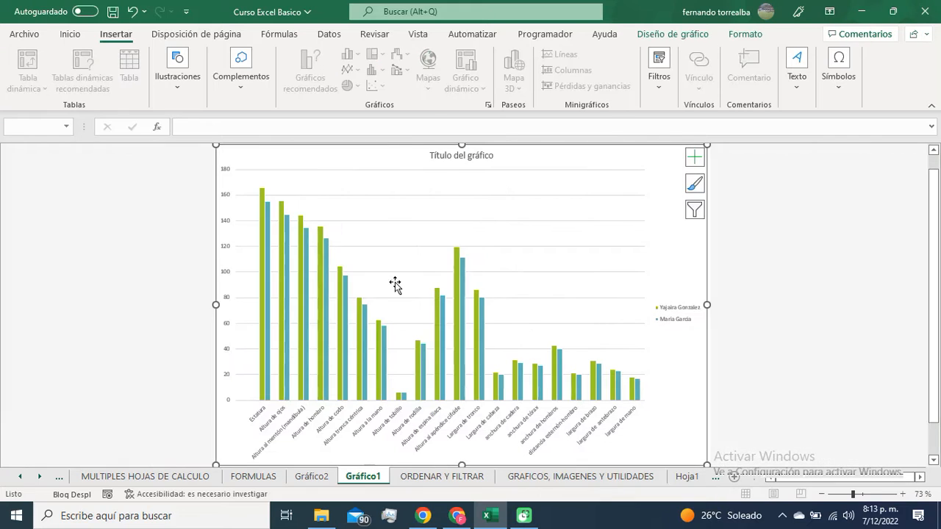
click(306, 478)
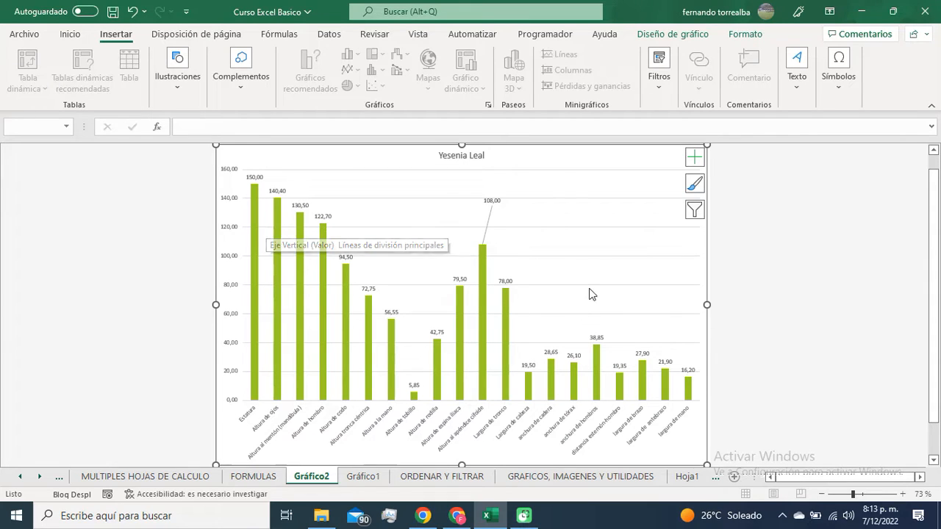
click(568, 480)
click(775, 360)
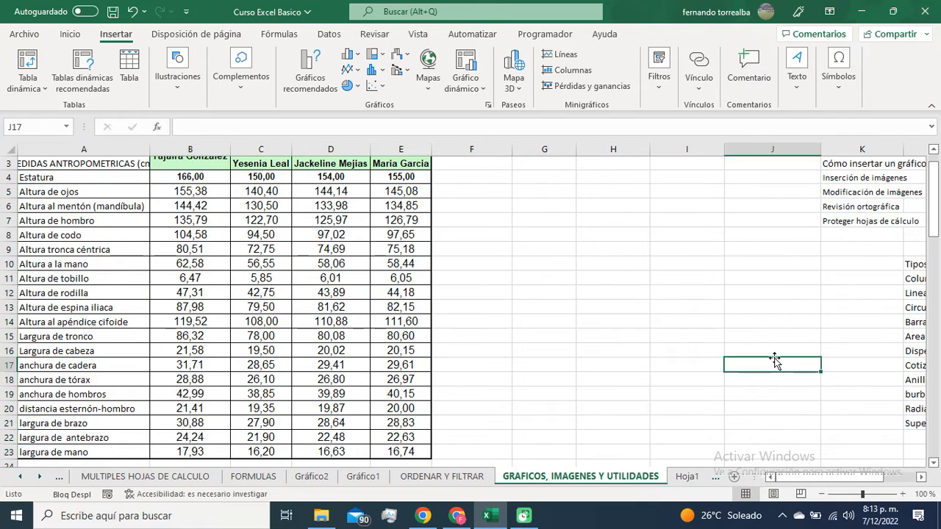
scroll(775, 360, right, 3)
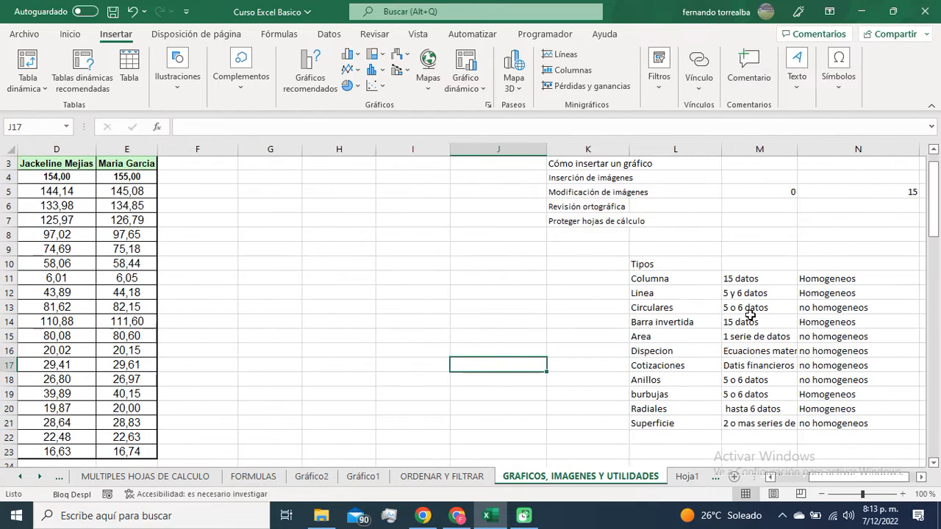
click(732, 282)
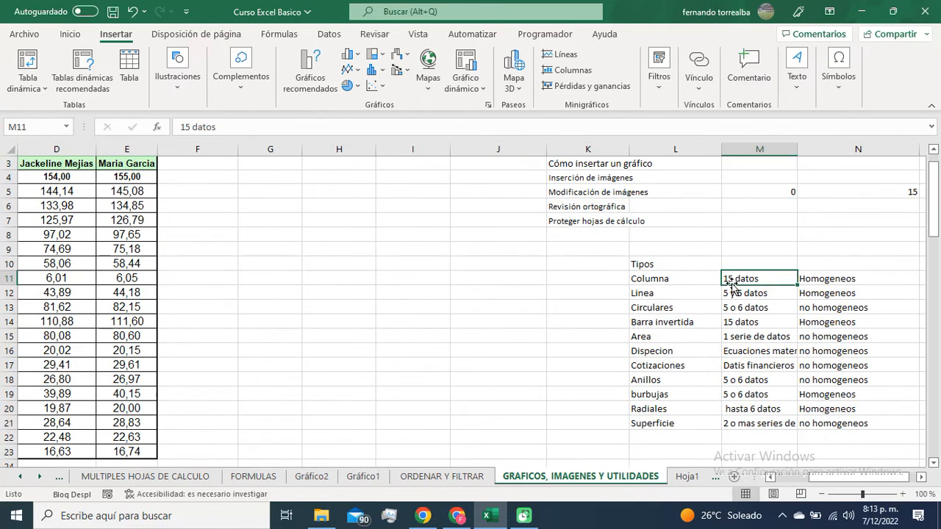
click(824, 284)
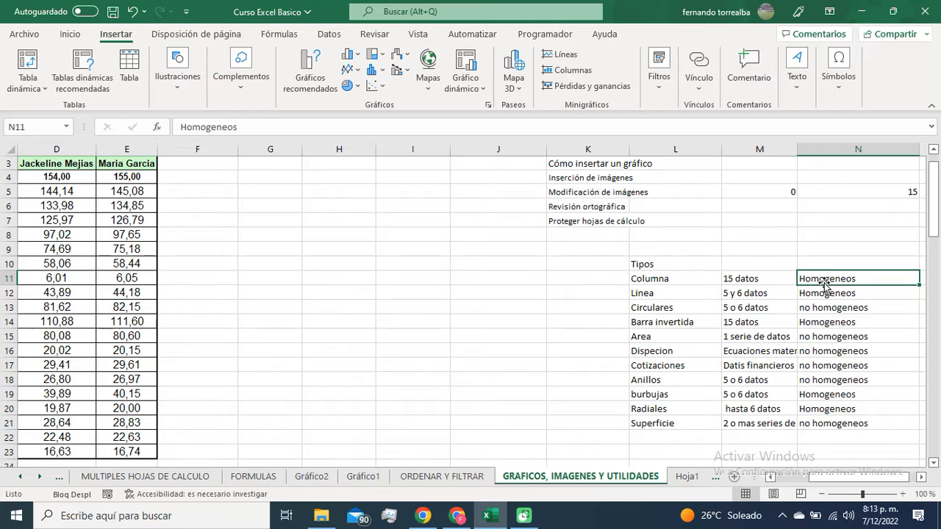
Step: Change the chart on Gráfico2 to the basic Líneas type
click(326, 482)
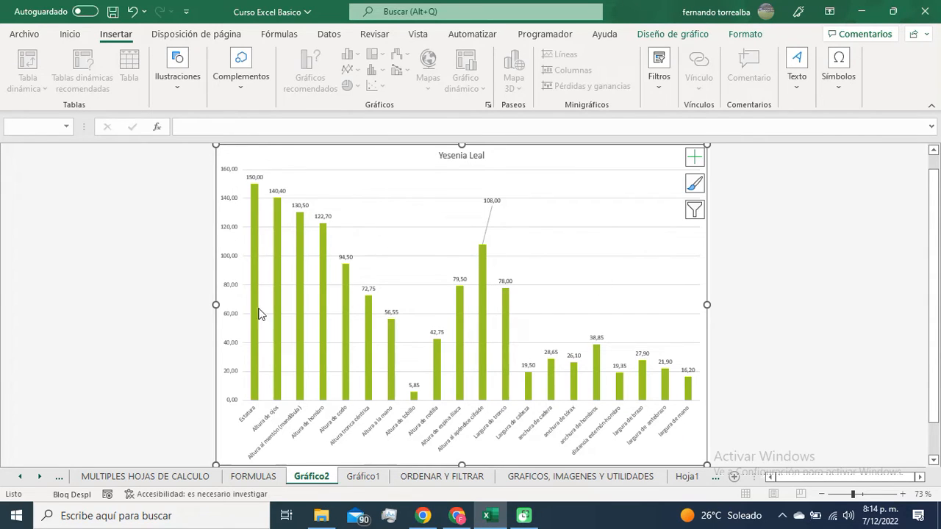
double_click(643, 165)
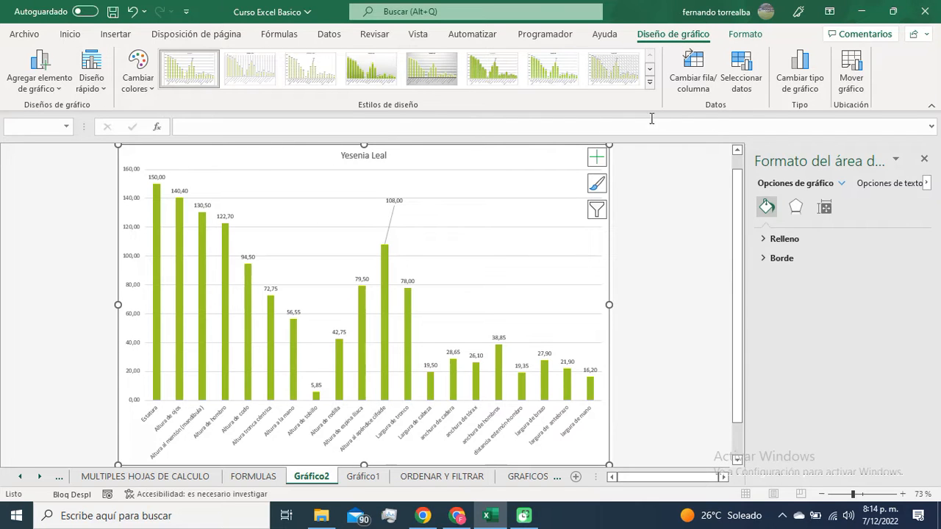
click(800, 74)
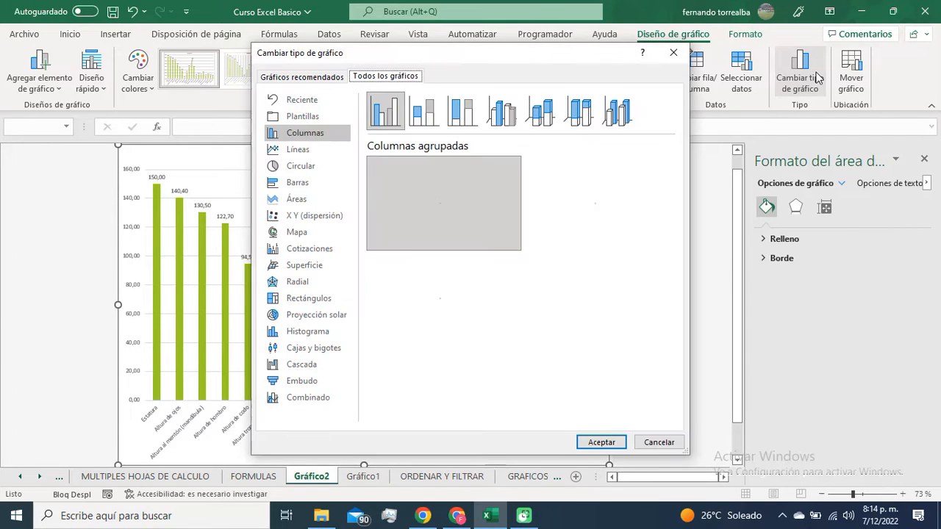
click(298, 150)
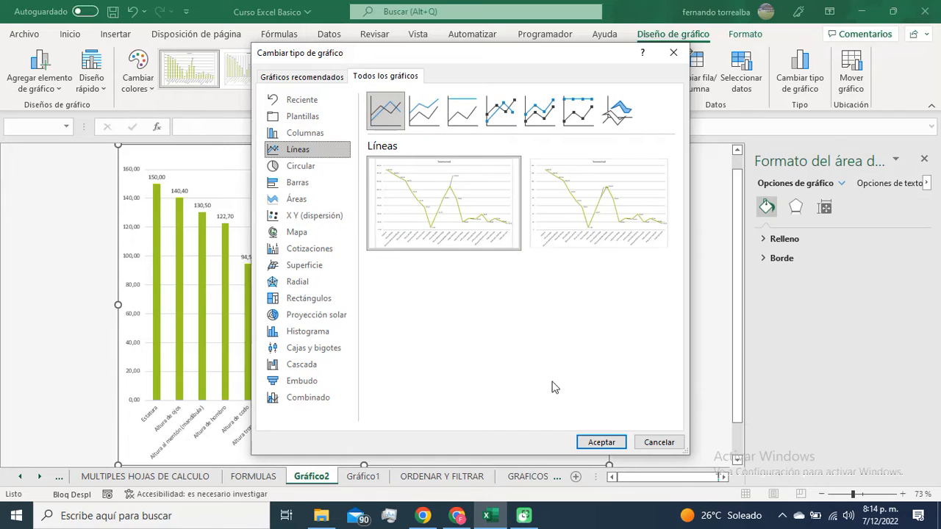
click(601, 442)
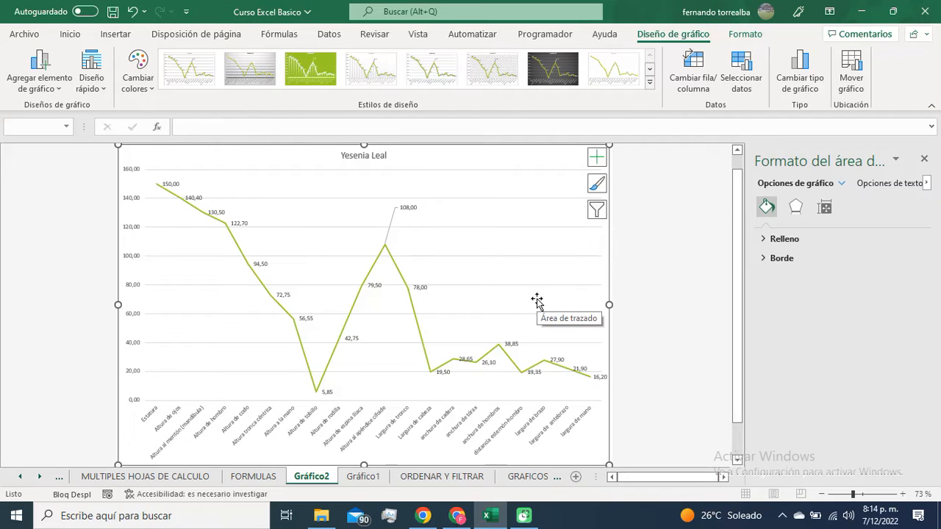
mouse_move(248, 268)
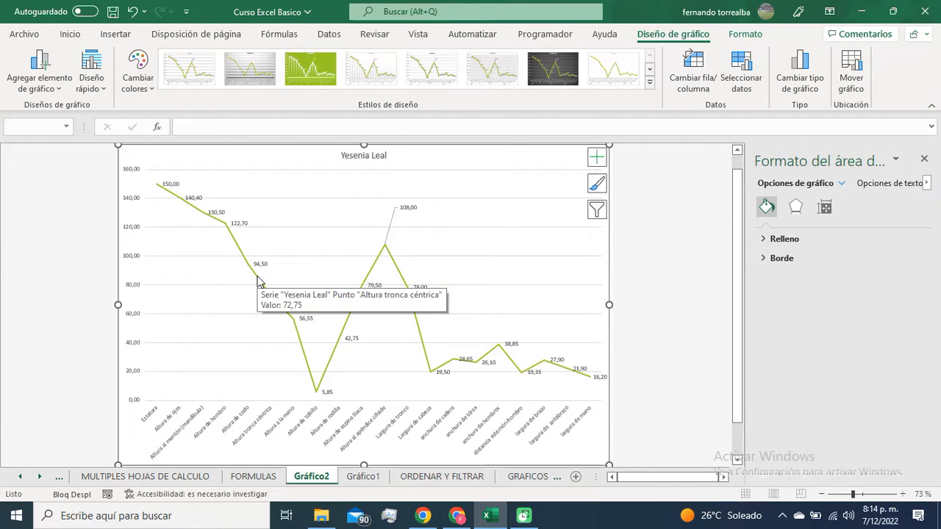
Step: Go back to the GRAFICOS, IMAGENES Y UTILIDADES sheet, switch to Google Meet to admit the waiting participant, and return to Excel
click(541, 476)
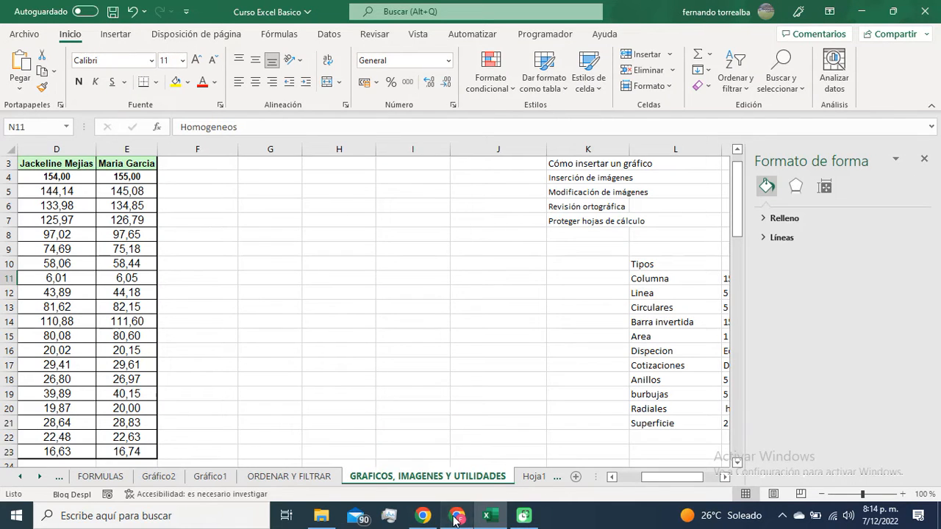
click(457, 516)
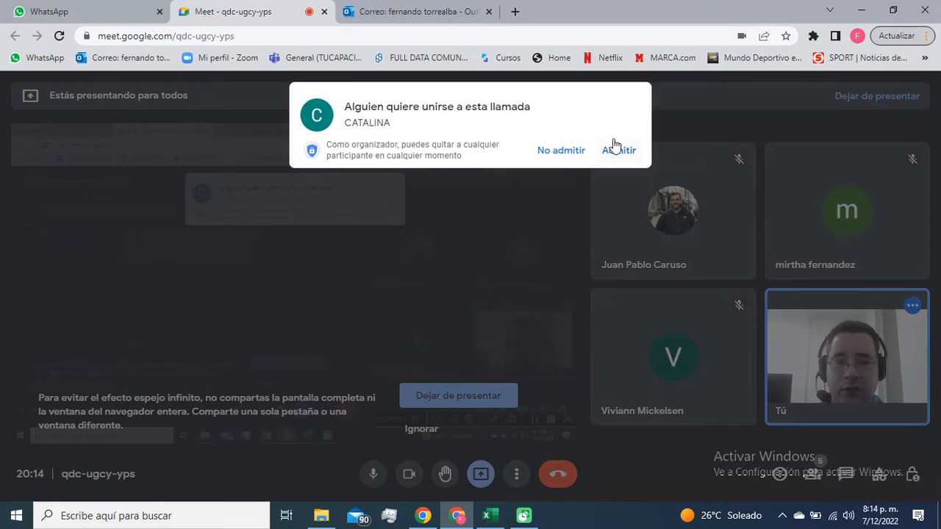
click(616, 150)
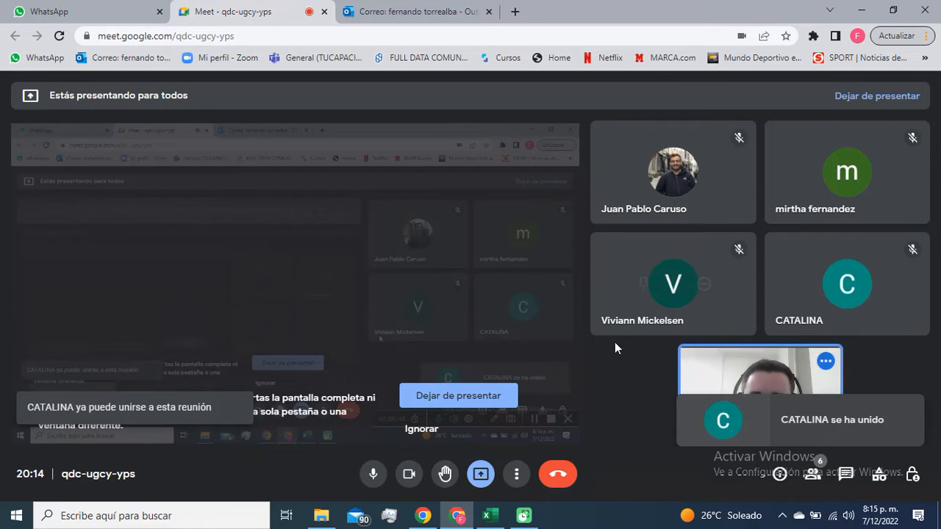
click(465, 520)
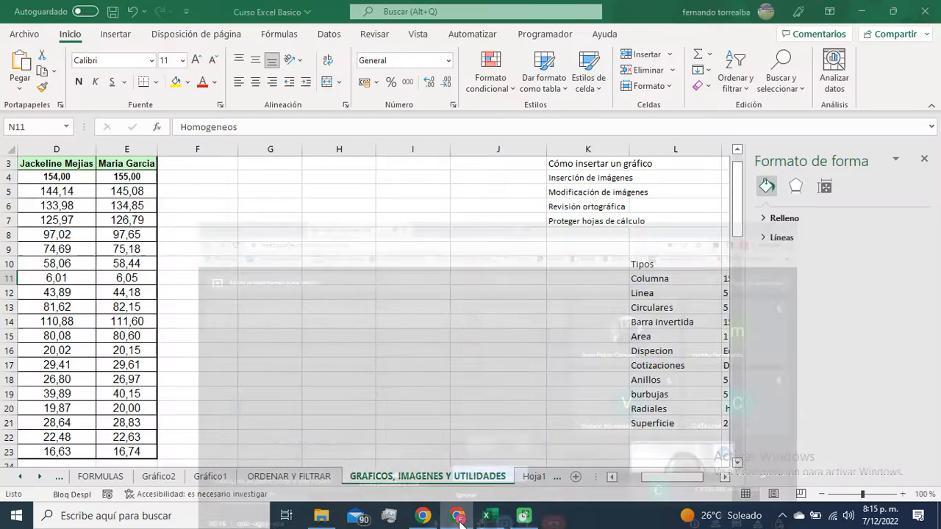
Step: Close the Formato de forma pane and go over the Linea chart's data amount and homogeneity in L12:N12
click(924, 159)
click(661, 294)
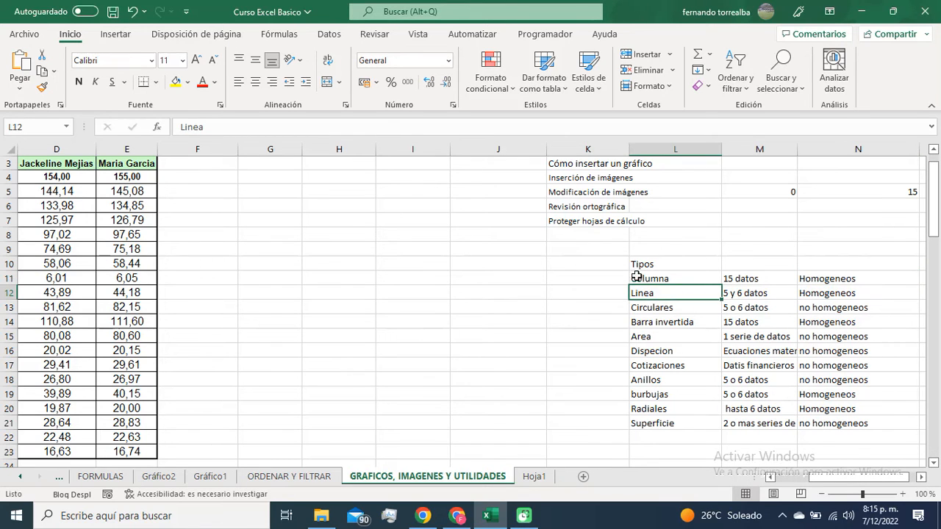
click(733, 278)
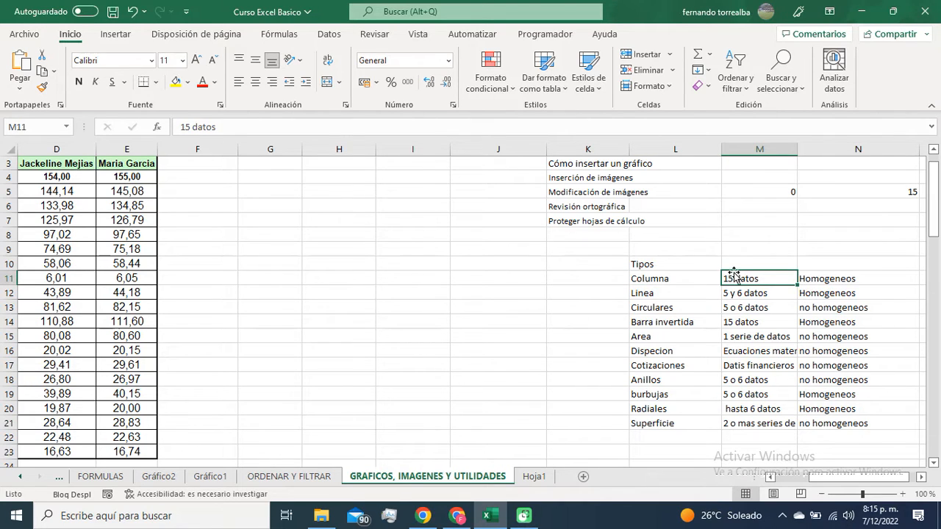
click(744, 295)
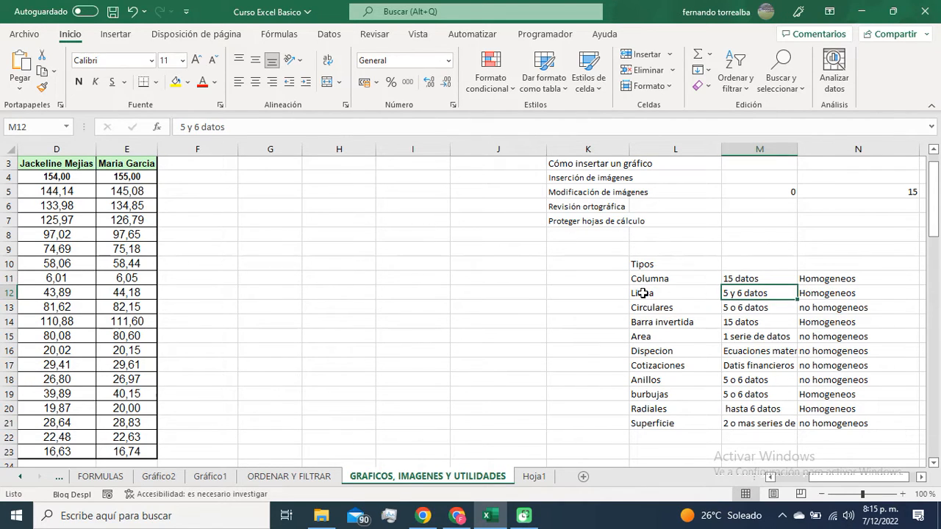
click(815, 289)
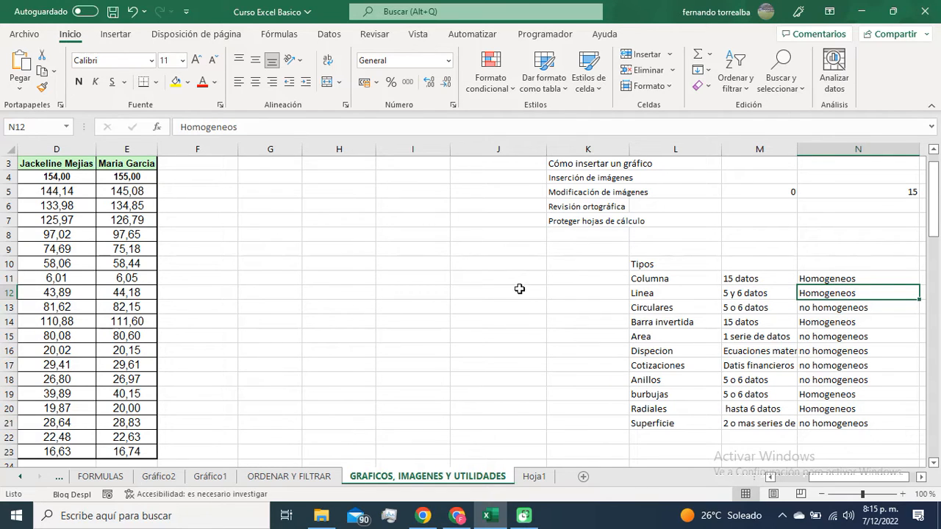
Step: Insert a 2-D line chart from the measurement labels and first person's values in A2:B8
click(342, 289)
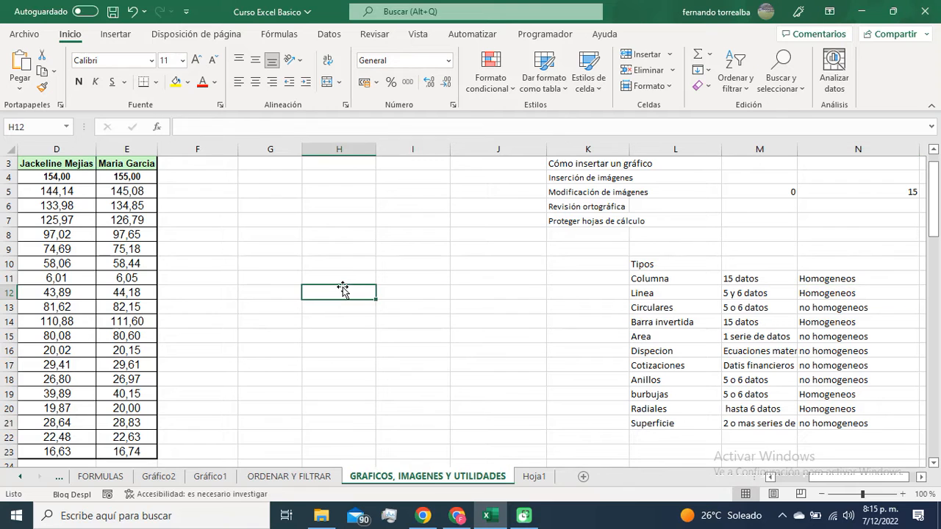
click(289, 268)
scroll(282, 279, left, 3)
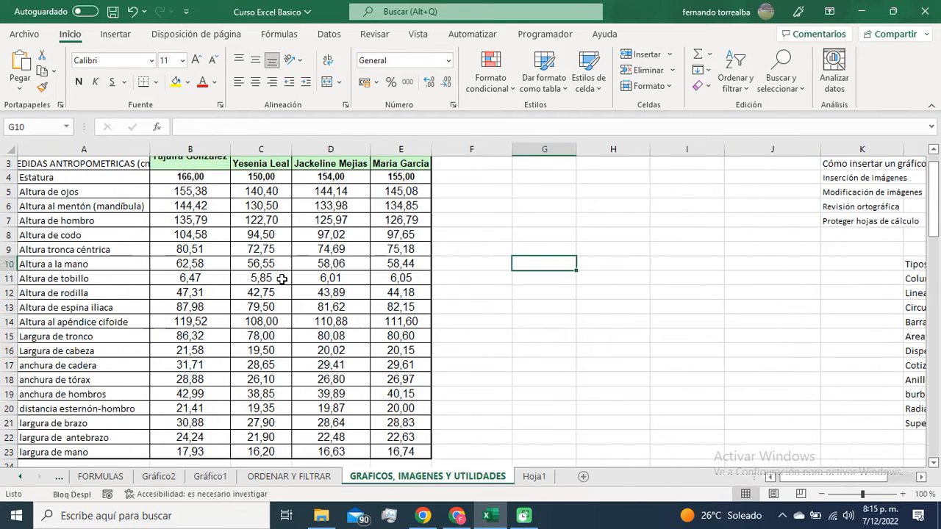
scroll(202, 255, up, 1)
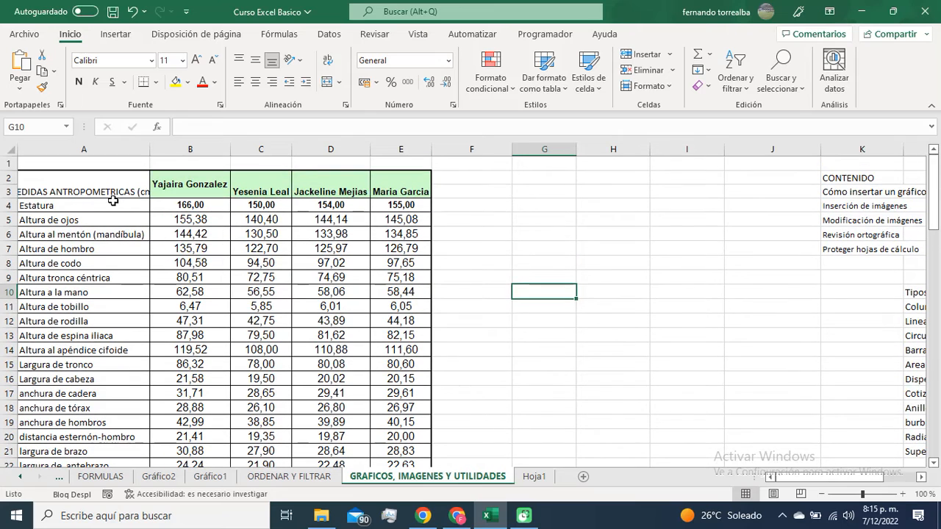
click(102, 187)
drag(103, 187, 194, 263)
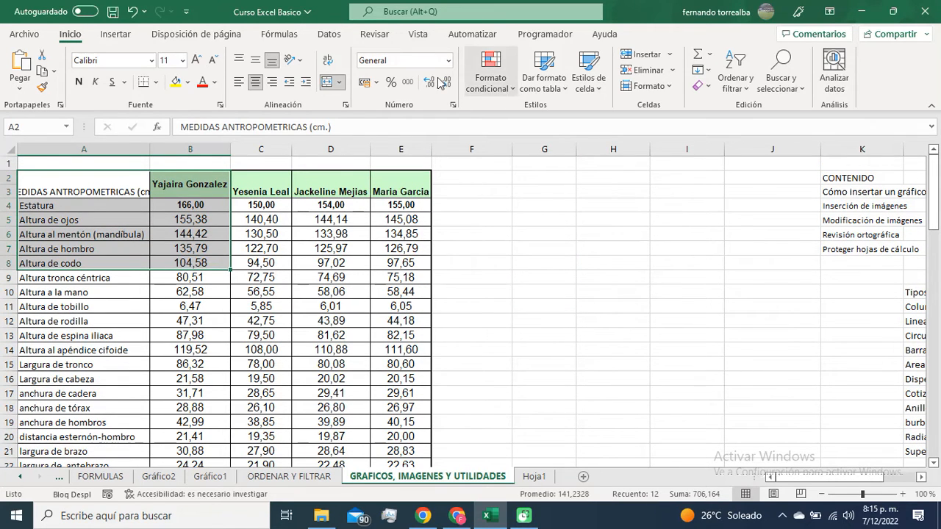
click(116, 34)
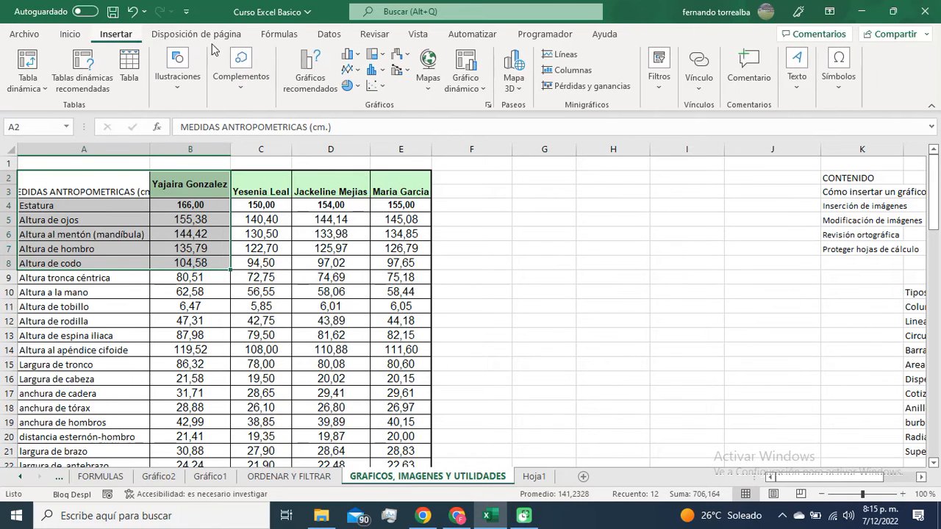
click(351, 68)
click(371, 119)
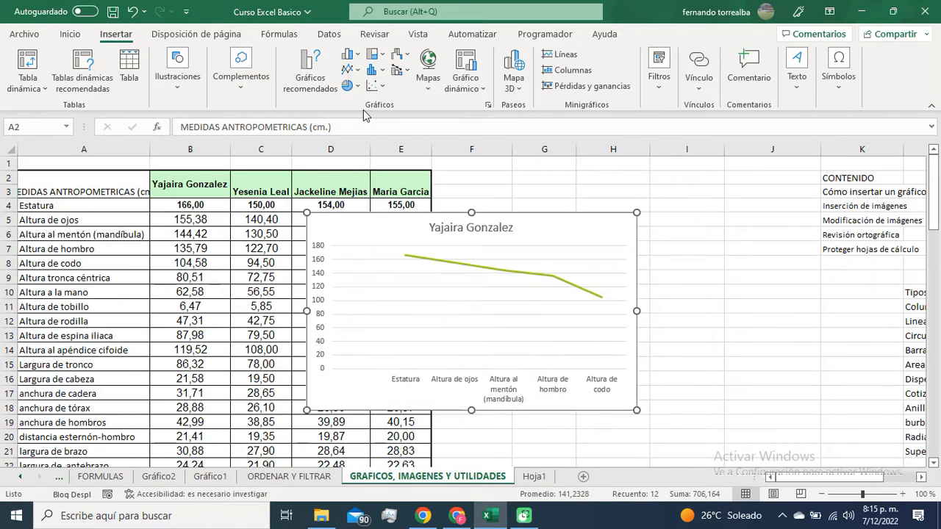
Step: Edit the line chart's data source so the first person's series takes its values from B4:B8
right_click(393, 231)
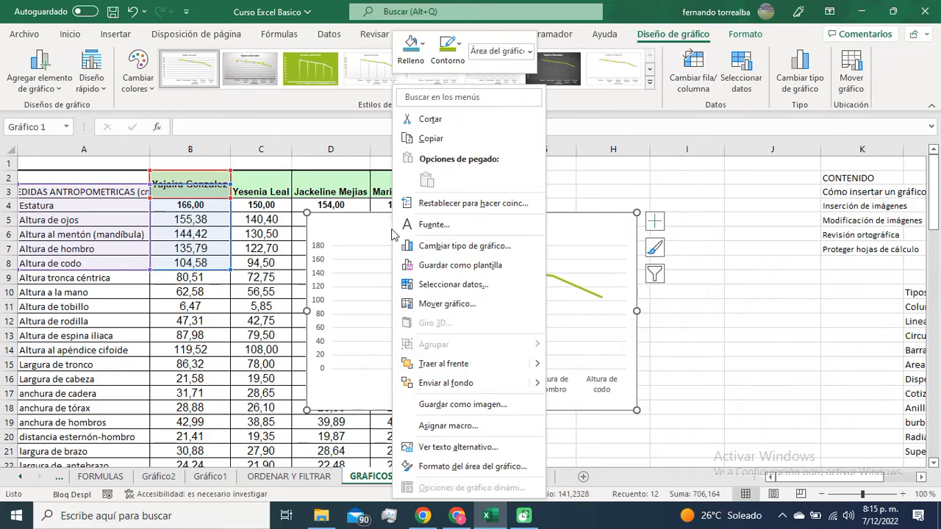
click(483, 291)
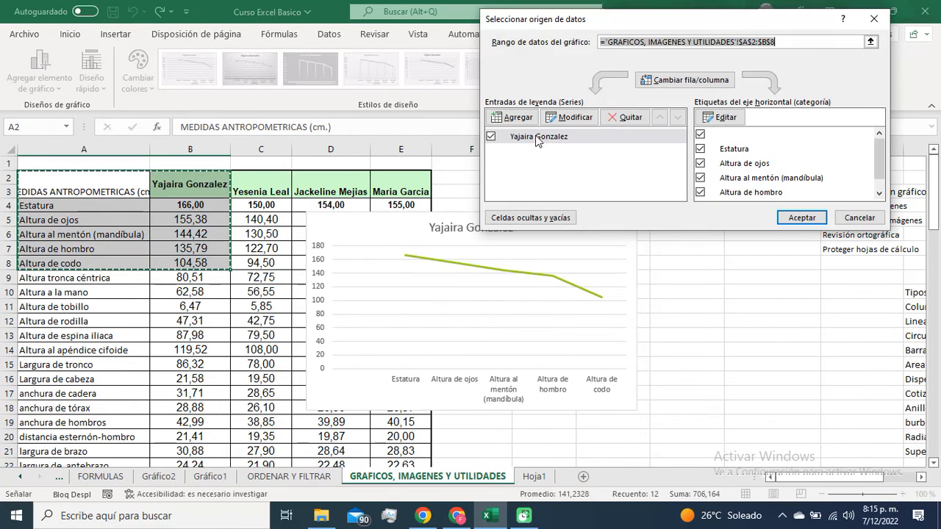
click(537, 138)
click(571, 119)
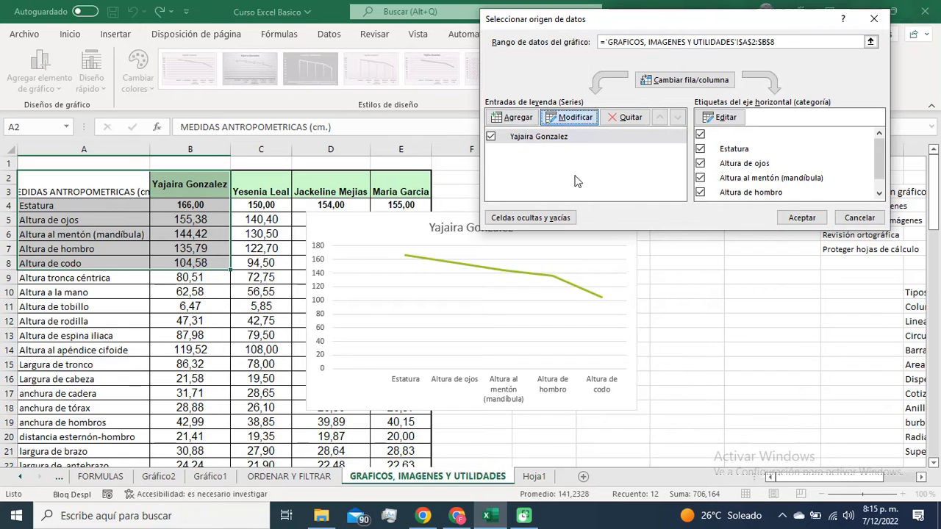
click(710, 140)
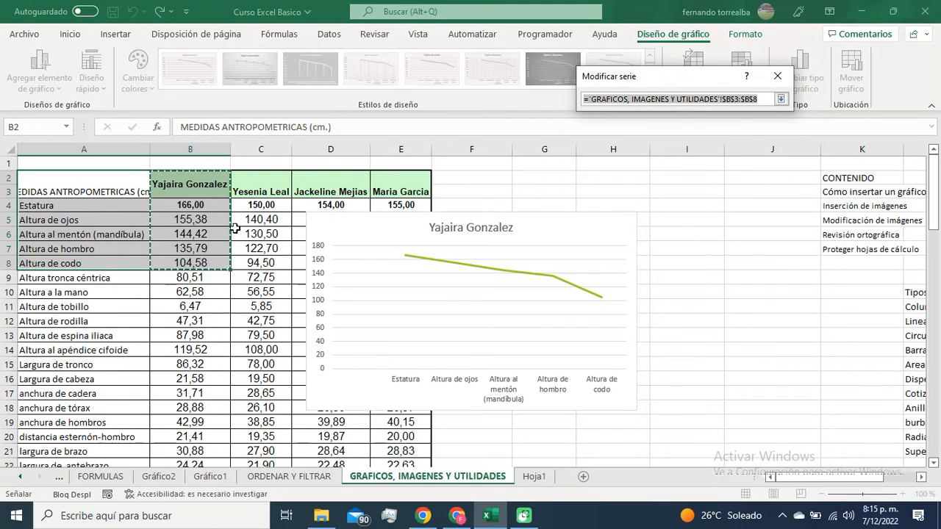
drag(189, 208, 192, 250)
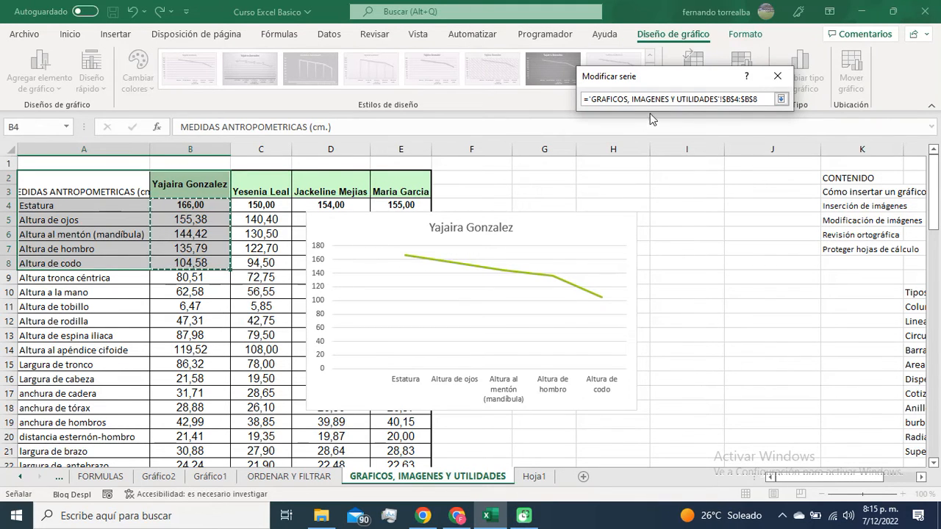
click(781, 99)
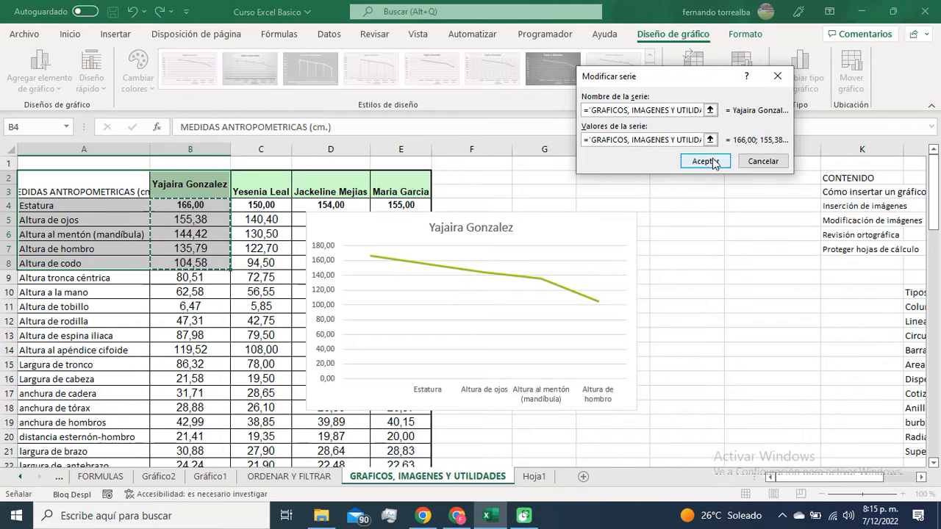
click(704, 161)
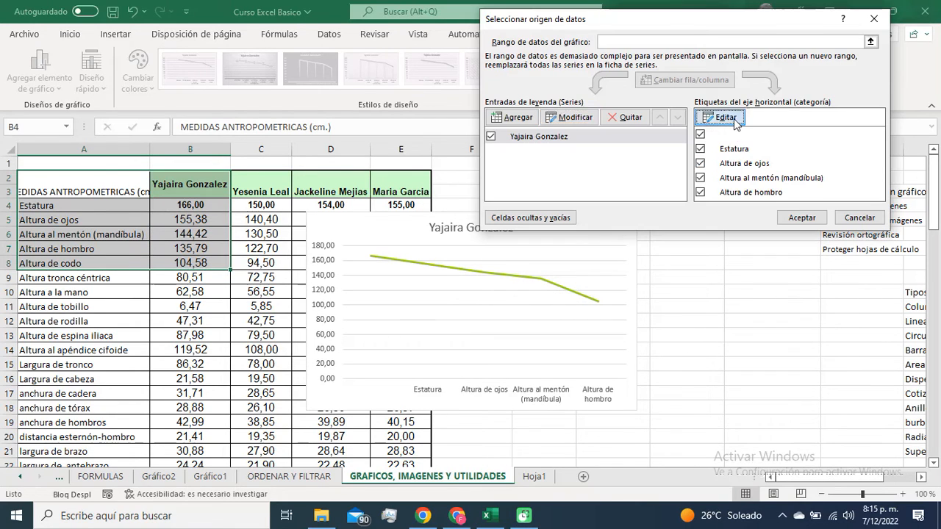
Step: Set the line chart's horizontal axis labels to A4:A8, accept the data source, and move the chart beside the table over columns F:J
click(722, 118)
click(711, 128)
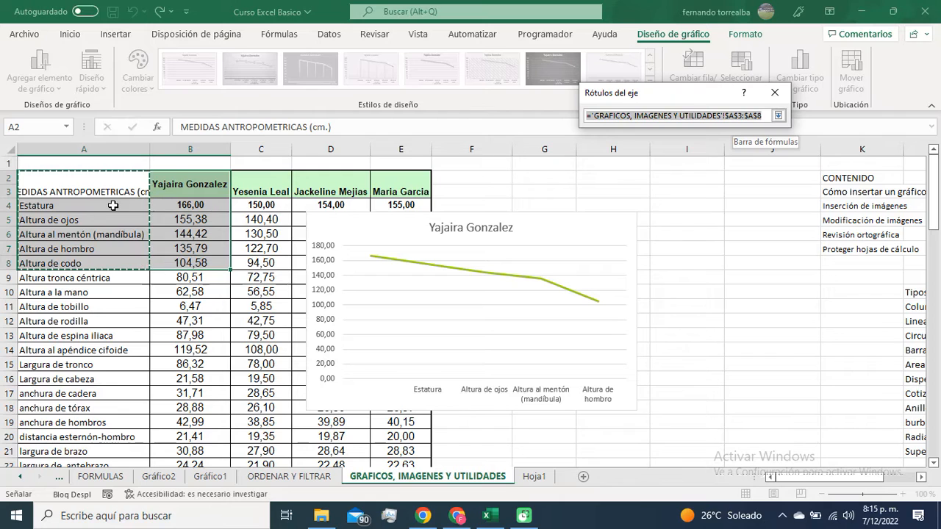
drag(114, 205, 118, 263)
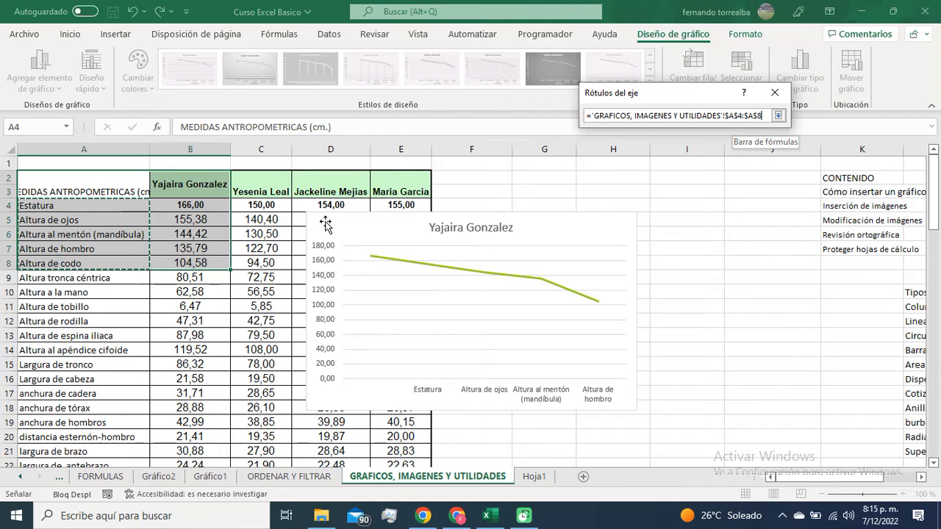
click(778, 116)
click(702, 144)
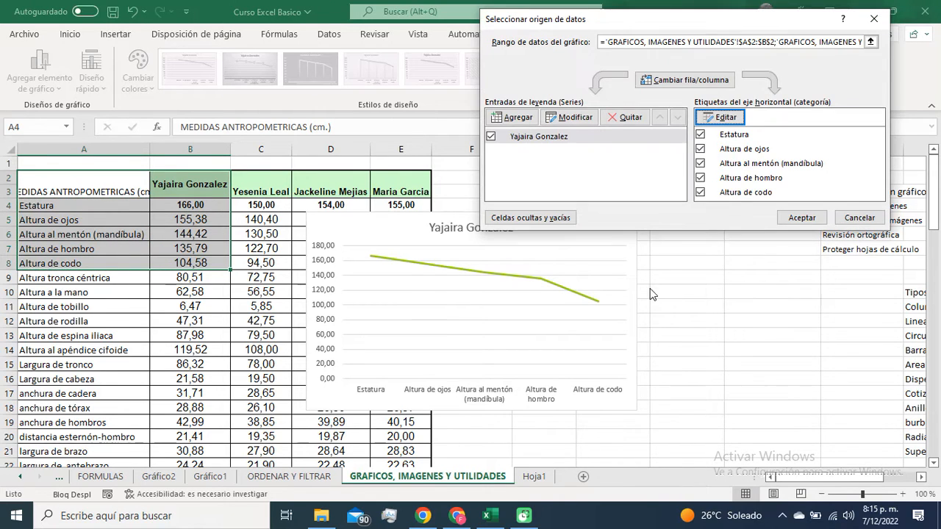
click(800, 217)
click(741, 275)
drag(537, 225, 698, 218)
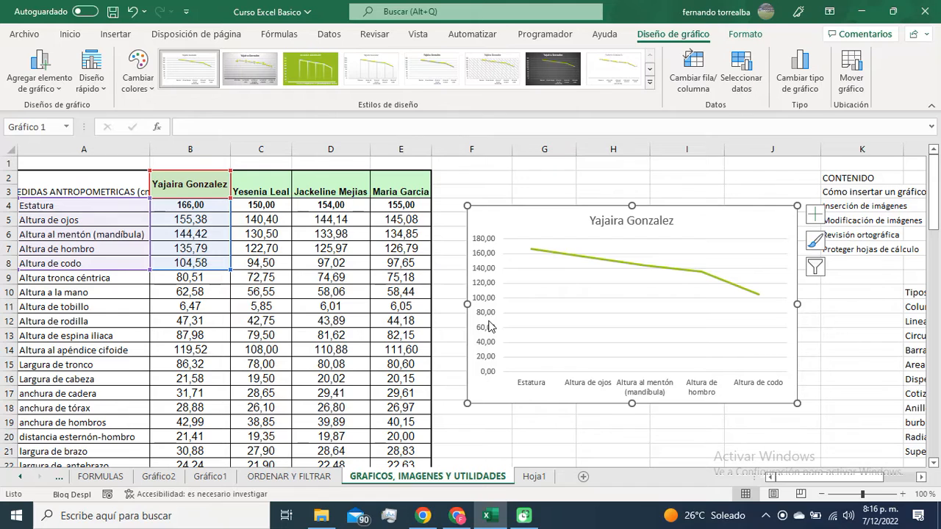
Step: Review the limits and units of the line chart's vertical axis, close its formatting options, and deselect the chart
click(488, 309)
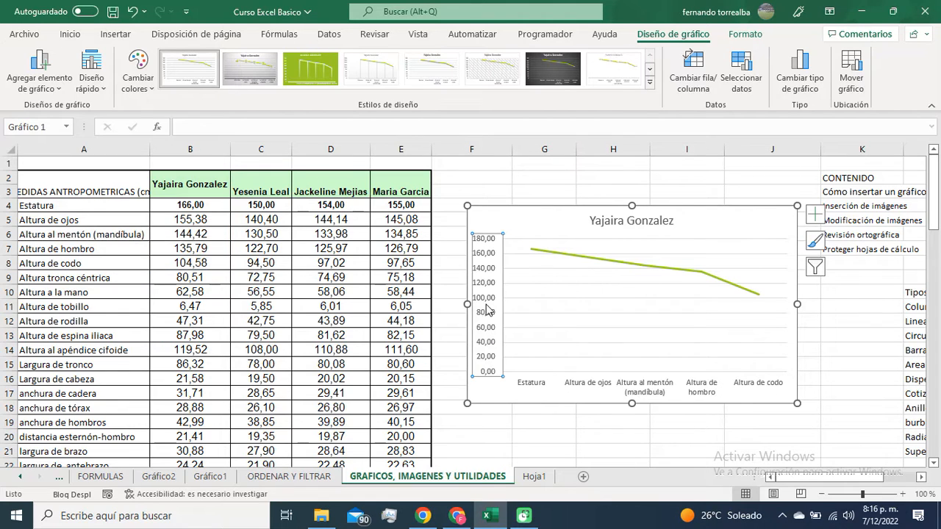
double_click(488, 304)
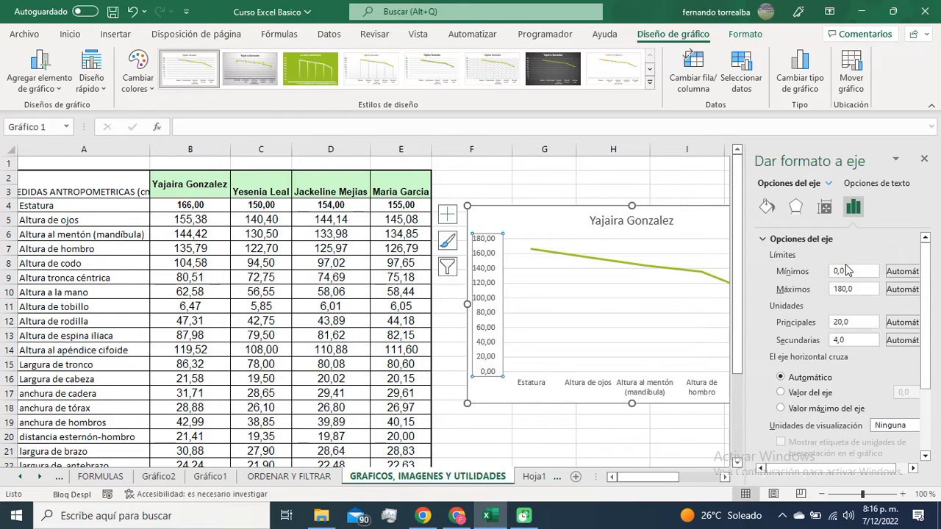
click(925, 159)
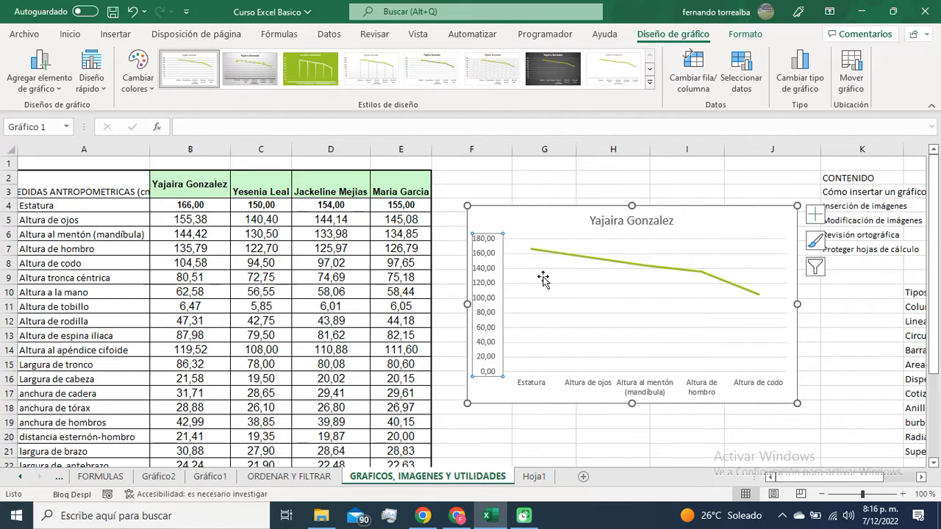
click(505, 195)
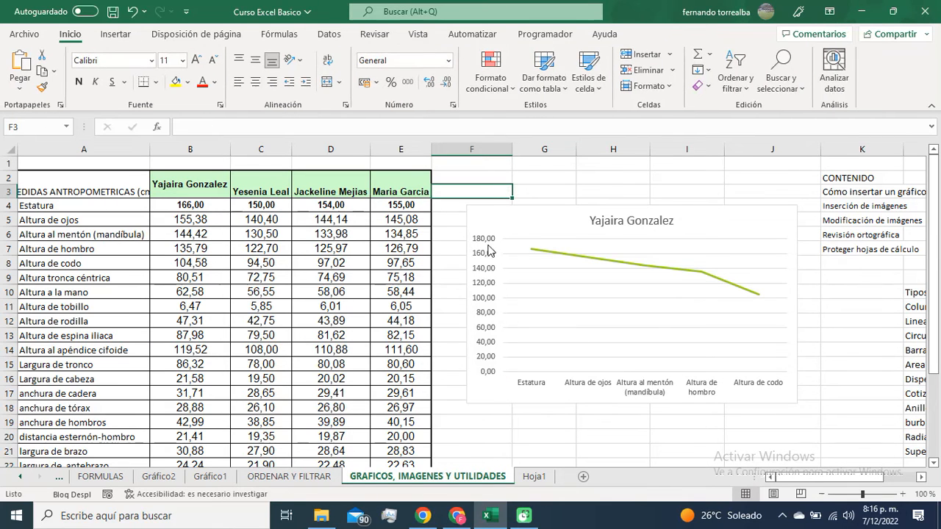
Step: Set the minimum limit of the line chart's vertical axis to 100
click(488, 273)
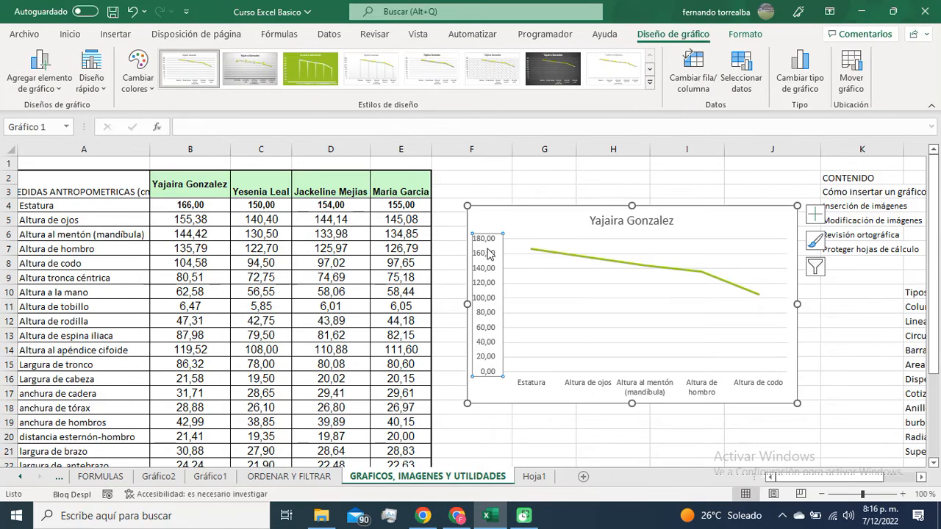
double_click(489, 254)
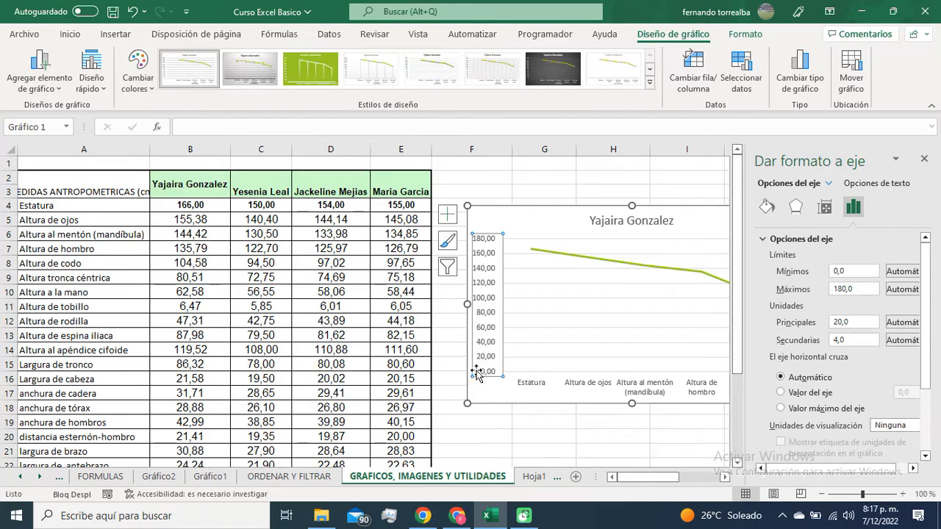
click(726, 477)
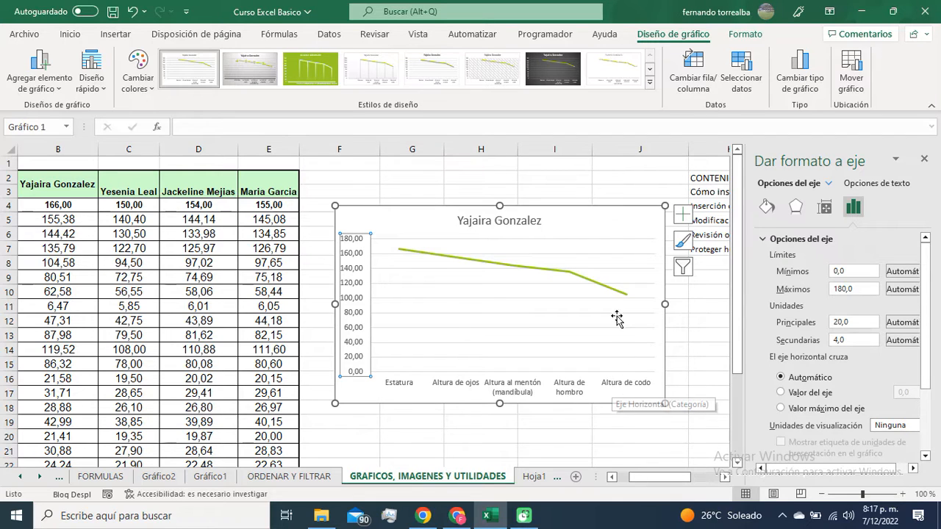
mouse_move(626, 300)
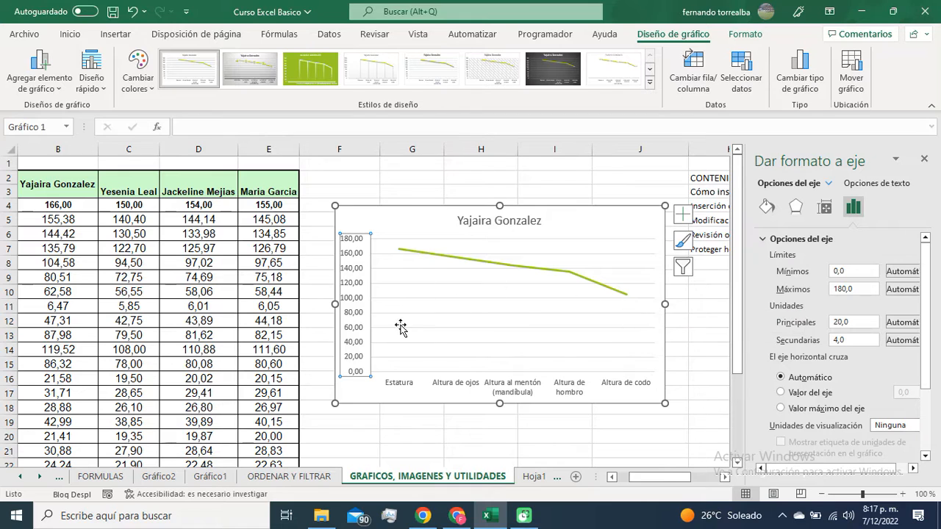
click(837, 272)
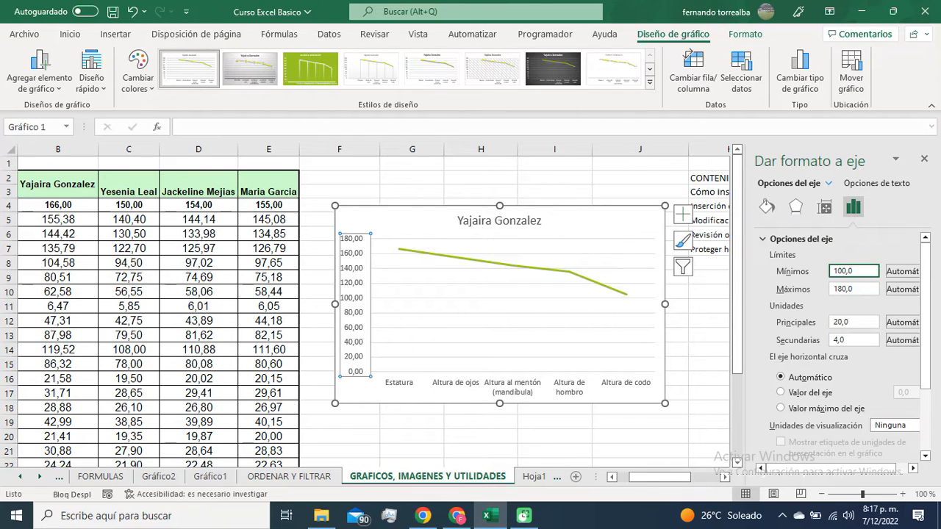
text(10)
key(Tab)
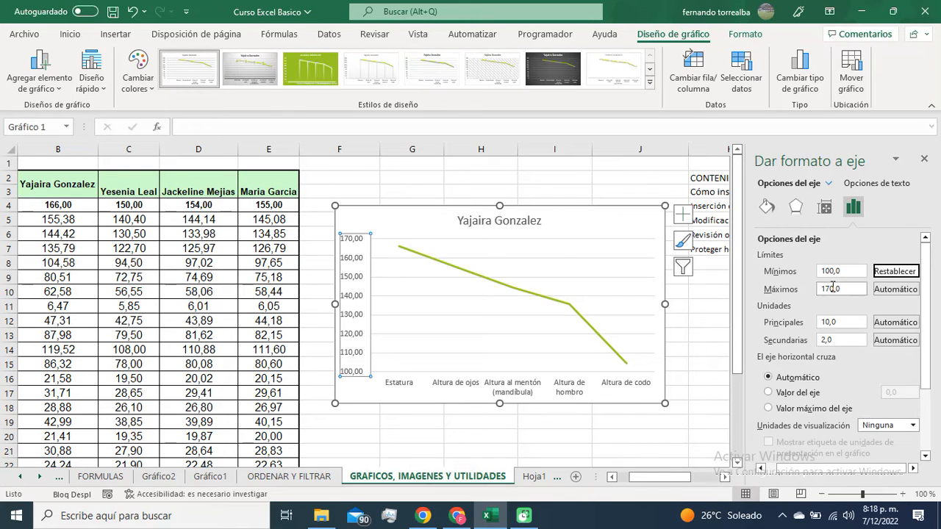
Step: Set the major unit of the line chart's vertical axis to 20
mouse_move(401, 253)
click(826, 322)
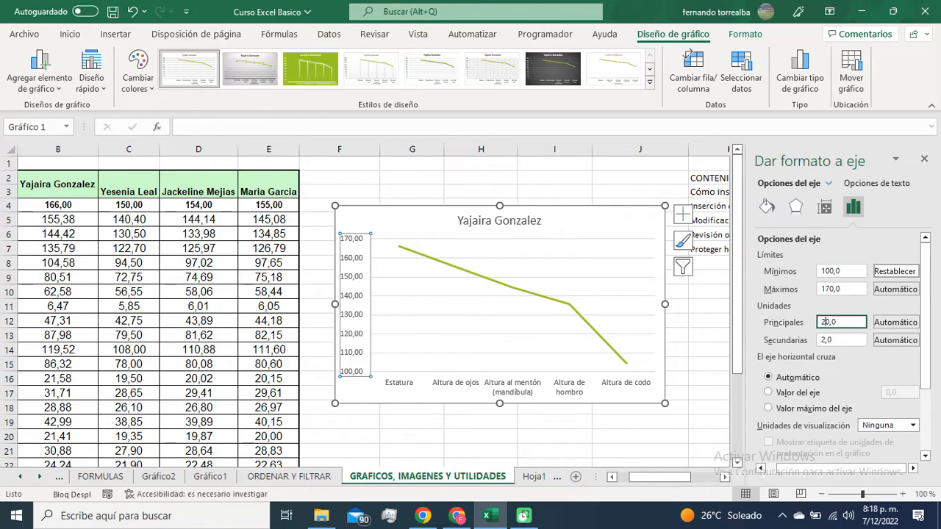
text(2)
key(Tab)
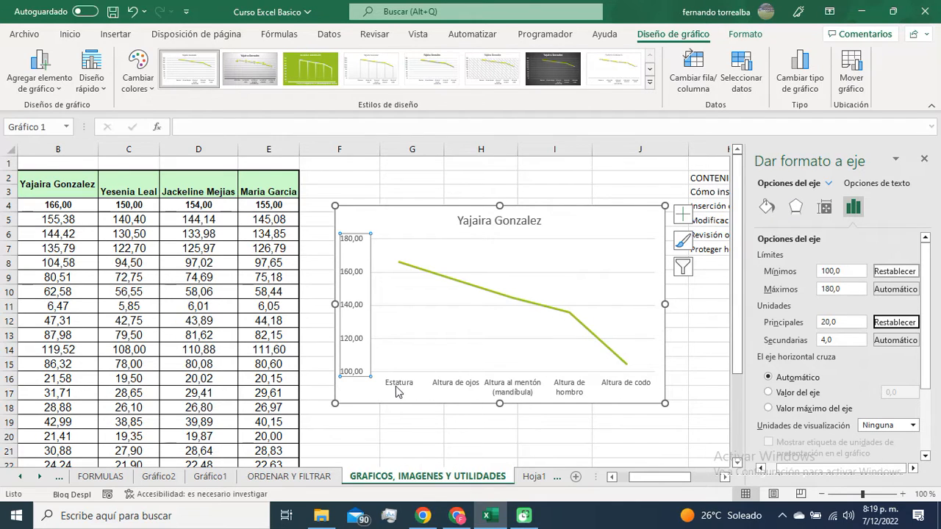
Step: Examine the horizontal axis's type, alignment, effects, fill and font options, and close the axis formatting
click(464, 393)
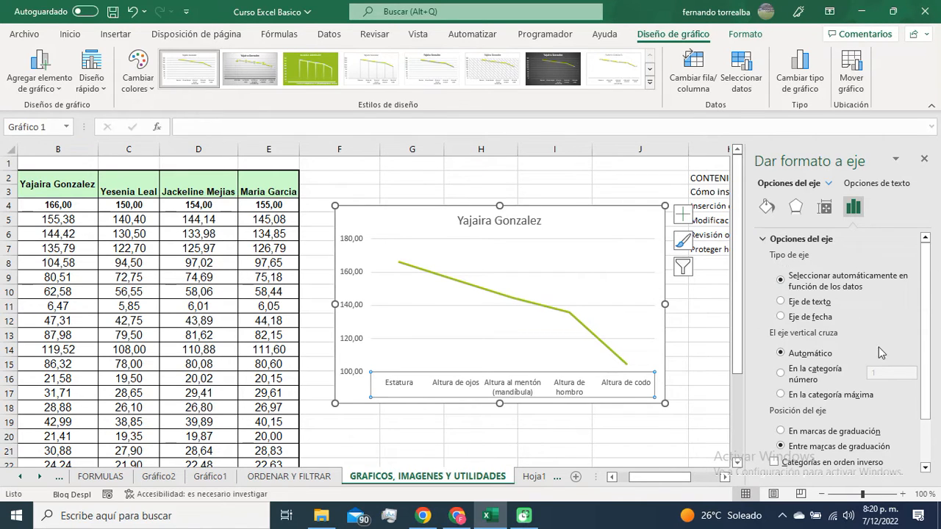
scroll(869, 331, down, 2)
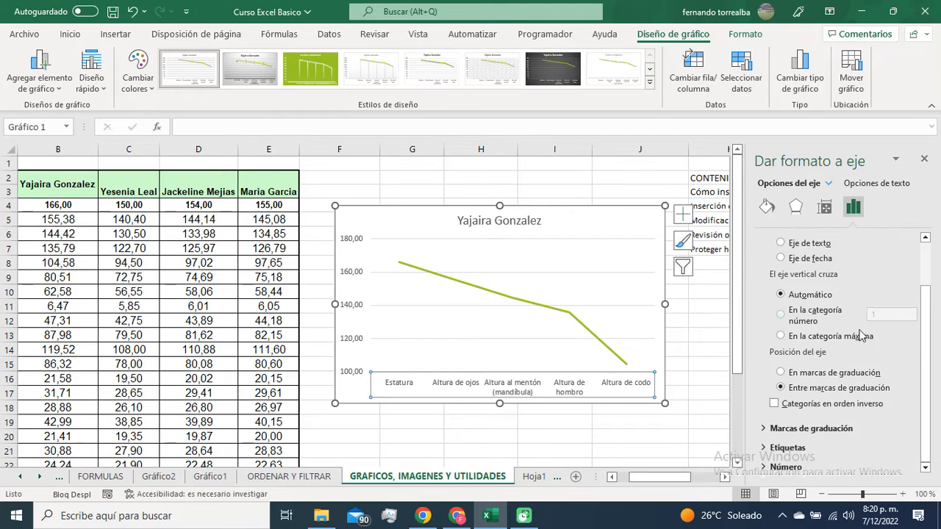
click(824, 207)
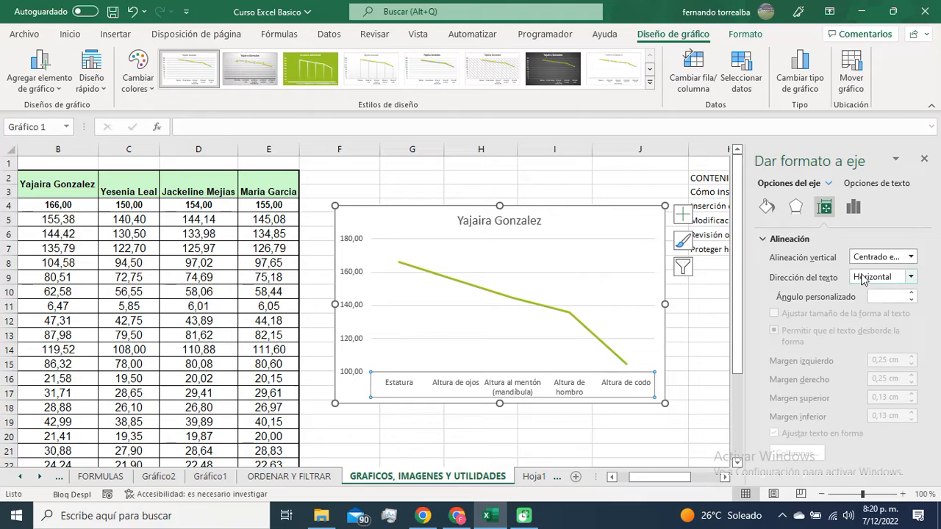
click(795, 207)
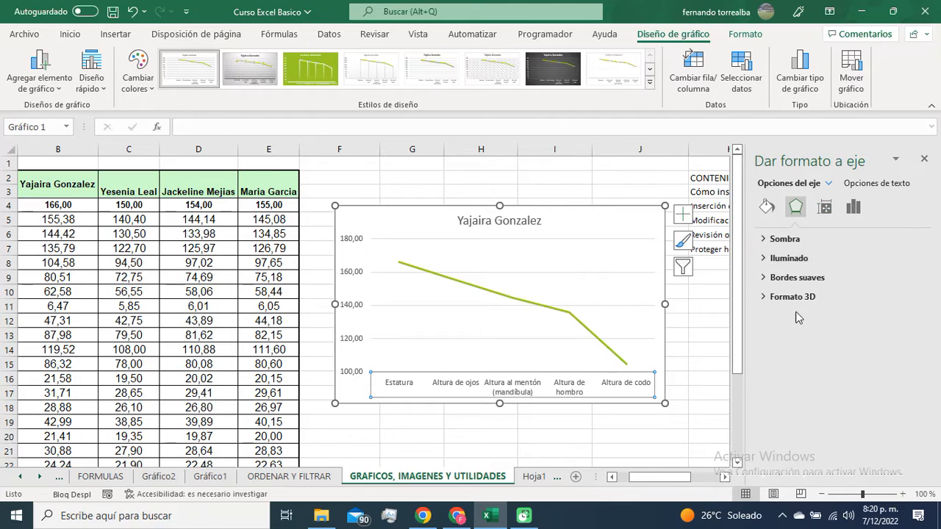
click(767, 206)
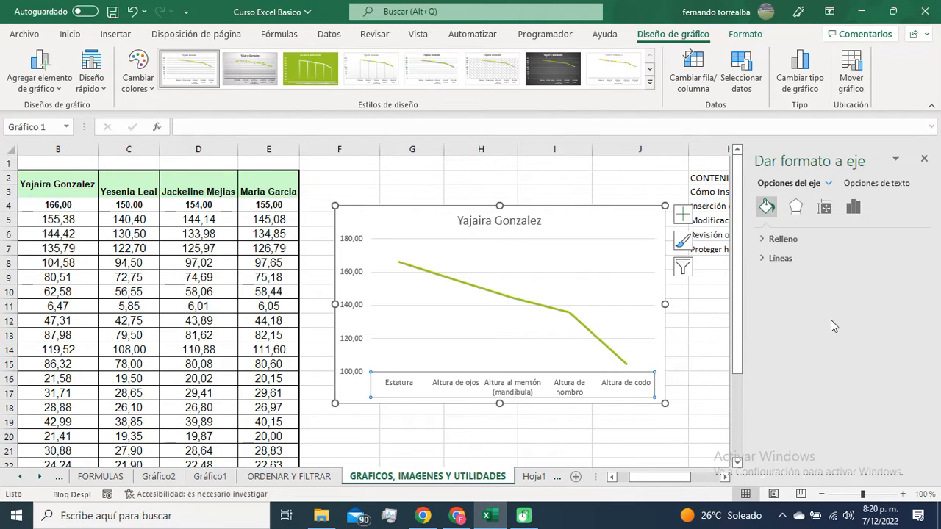
click(784, 239)
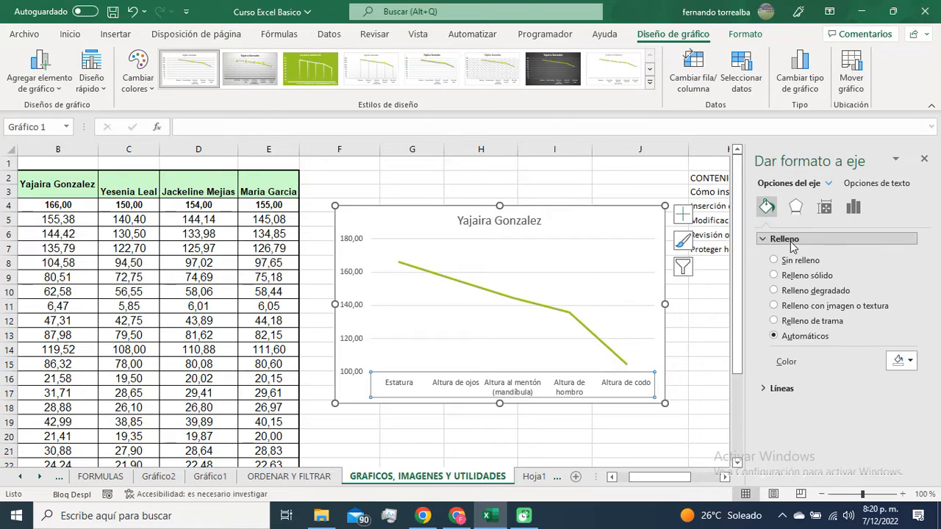
click(793, 242)
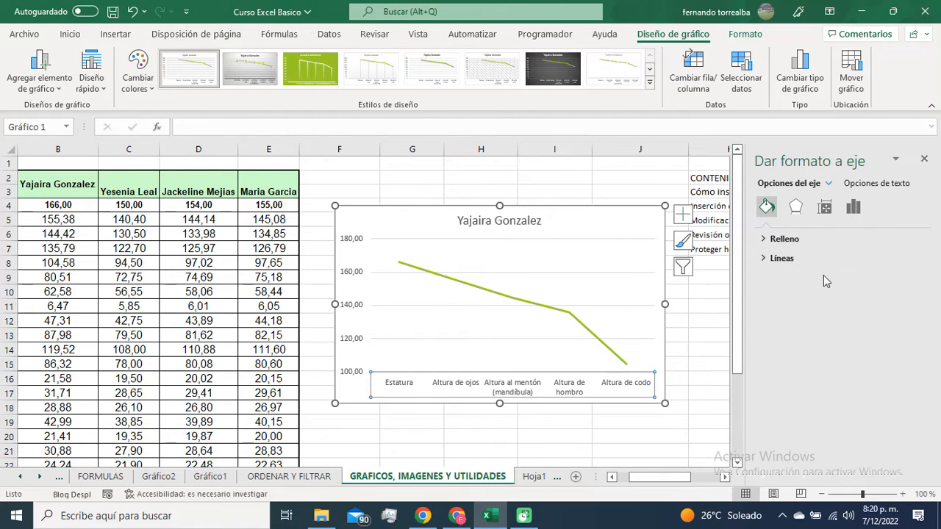
click(70, 34)
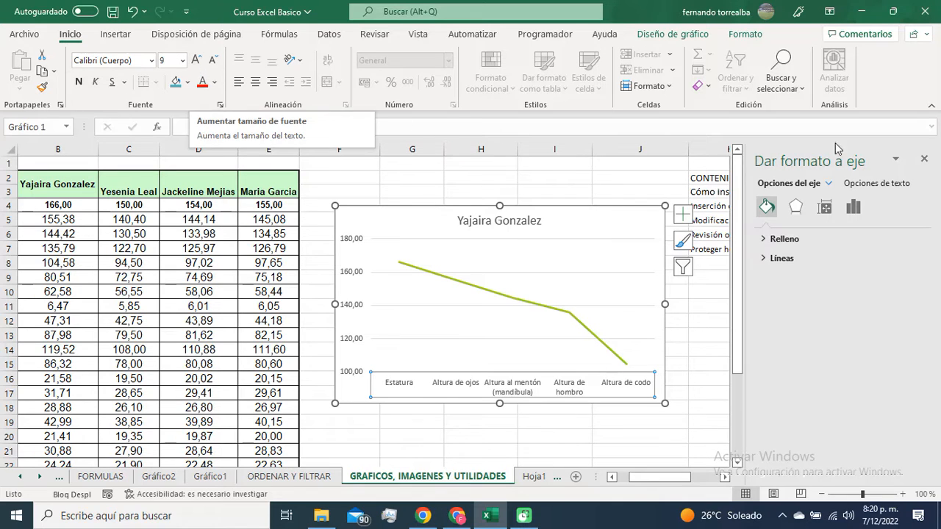
click(924, 159)
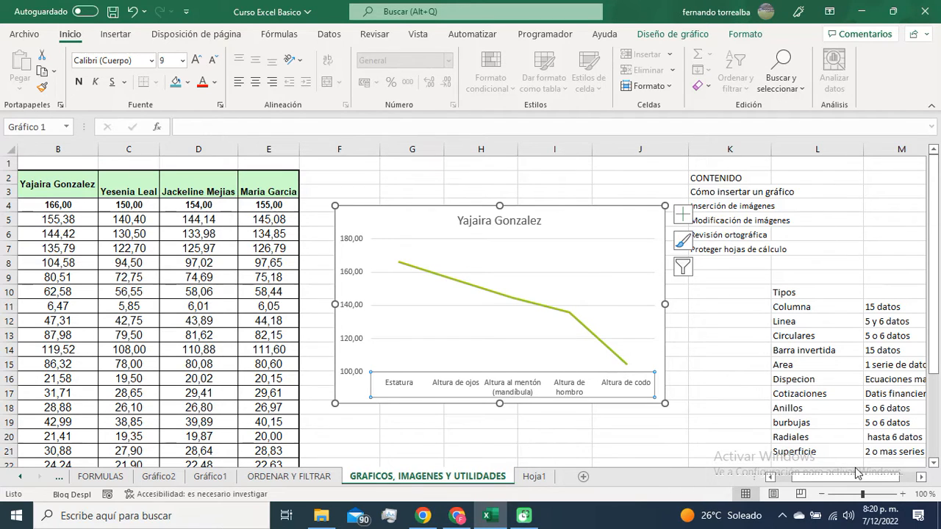
Step: Change the line chart on the Gráfico2 sheet to a standard circular chart
click(811, 338)
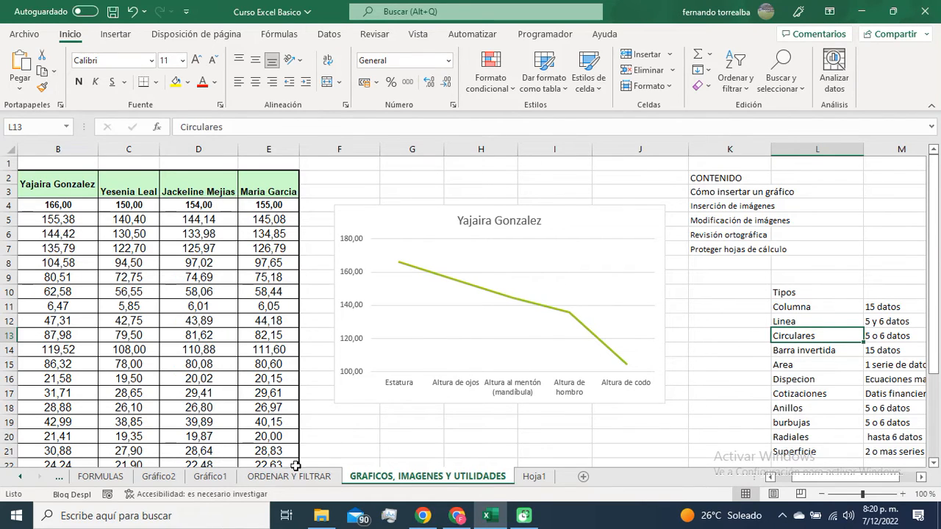
click(159, 477)
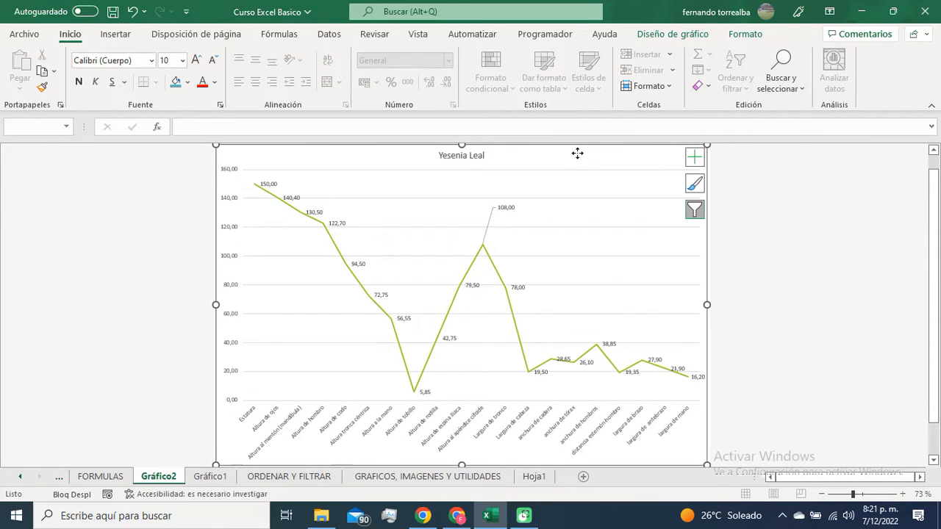
double_click(640, 160)
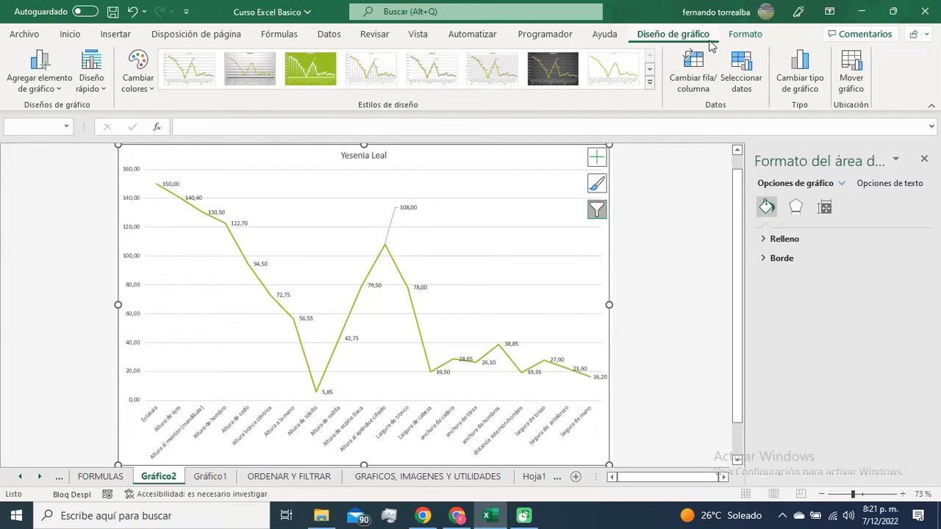
click(794, 80)
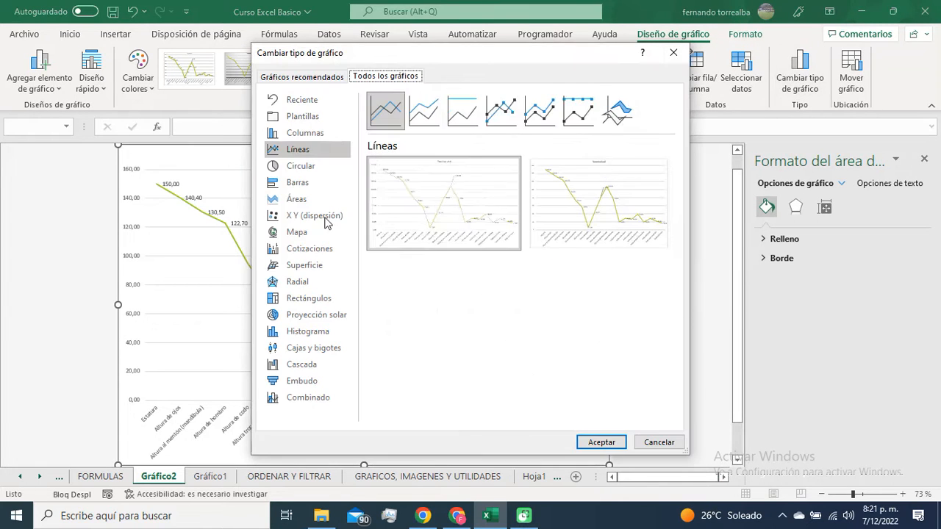
click(300, 168)
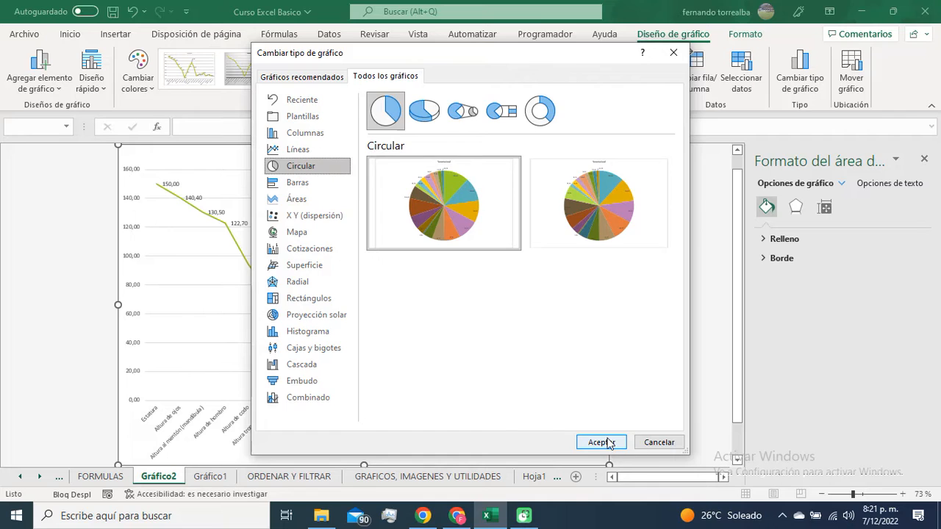
click(604, 441)
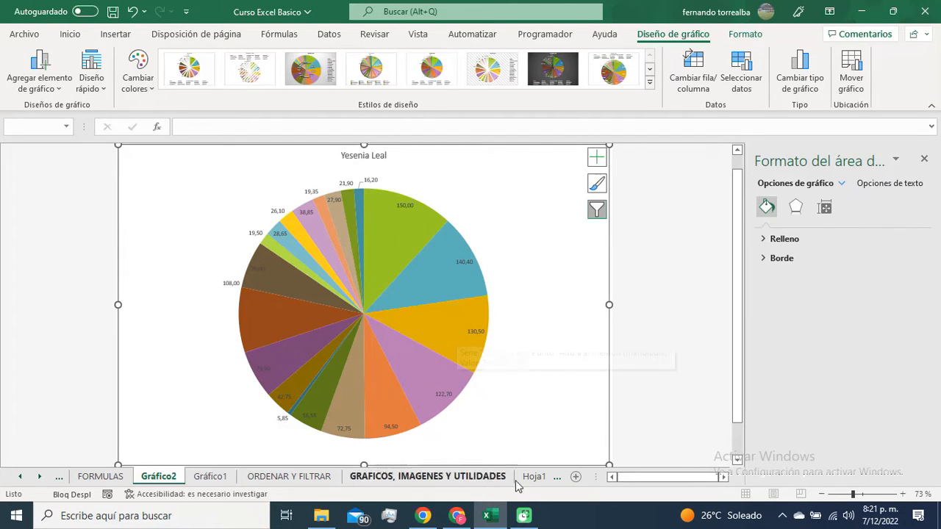
Step: Return to the GRAFICOS, IMAGENES Y UTILIDADES sheet, close the formatting pane, and review the recommended data quantity and homogeneity for circular charts
click(470, 477)
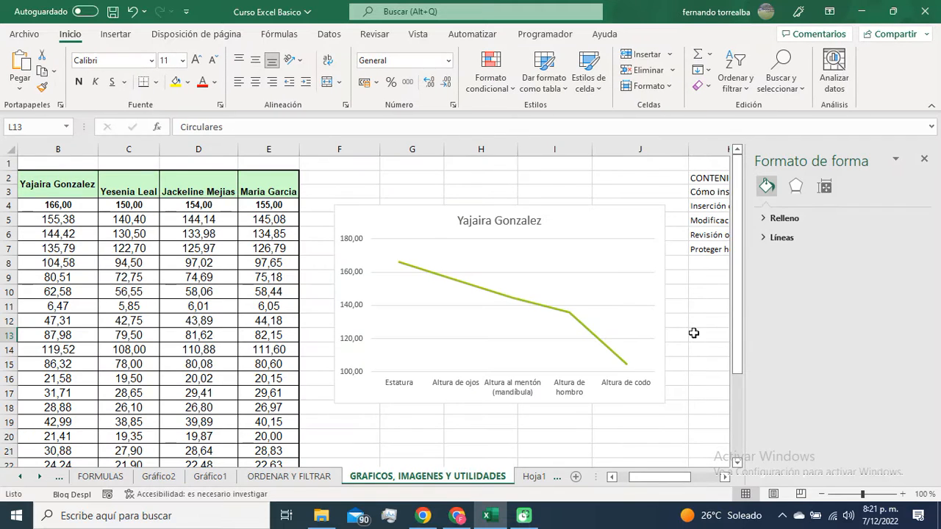
click(923, 161)
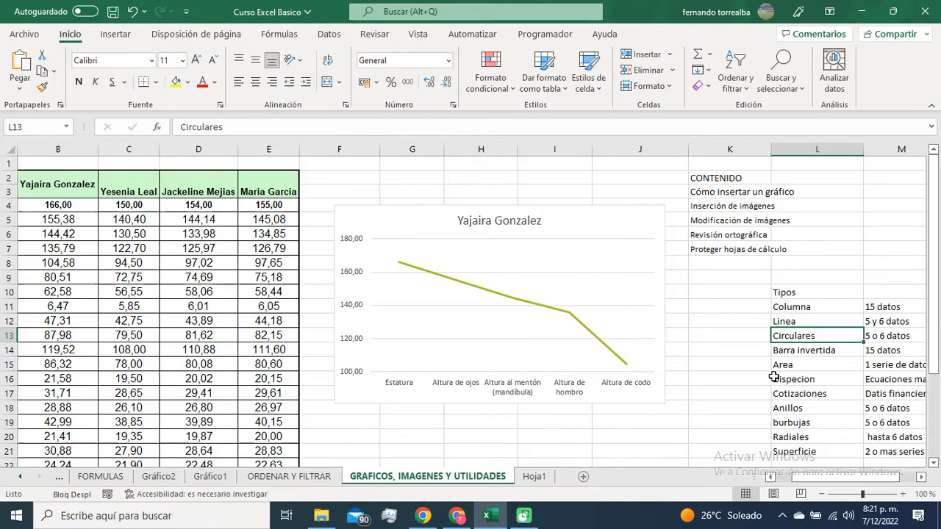
click(884, 338)
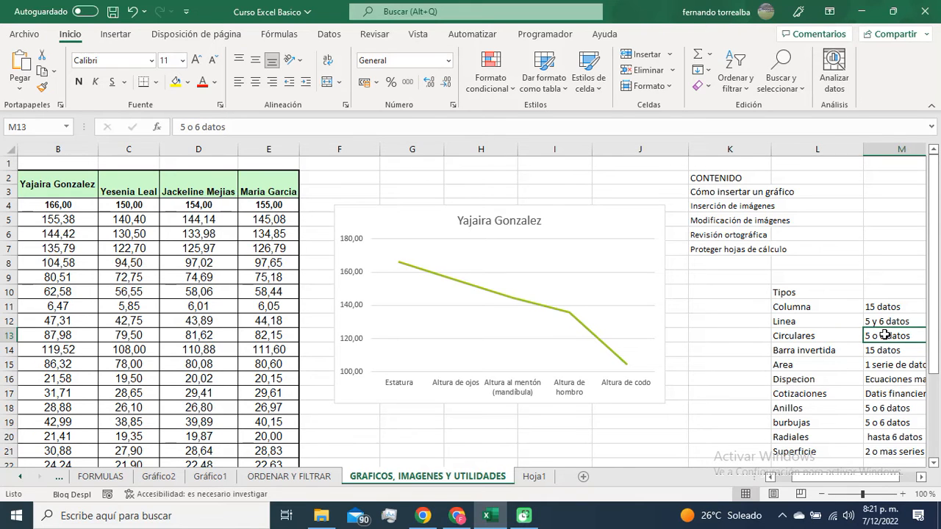
scroll(885, 336, right, 2)
click(813, 339)
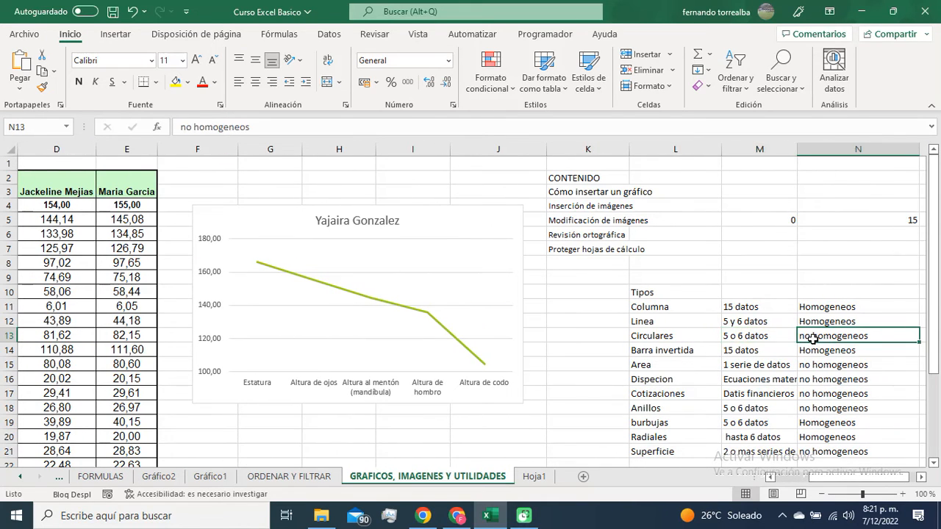
scroll(470, 423, down, 2)
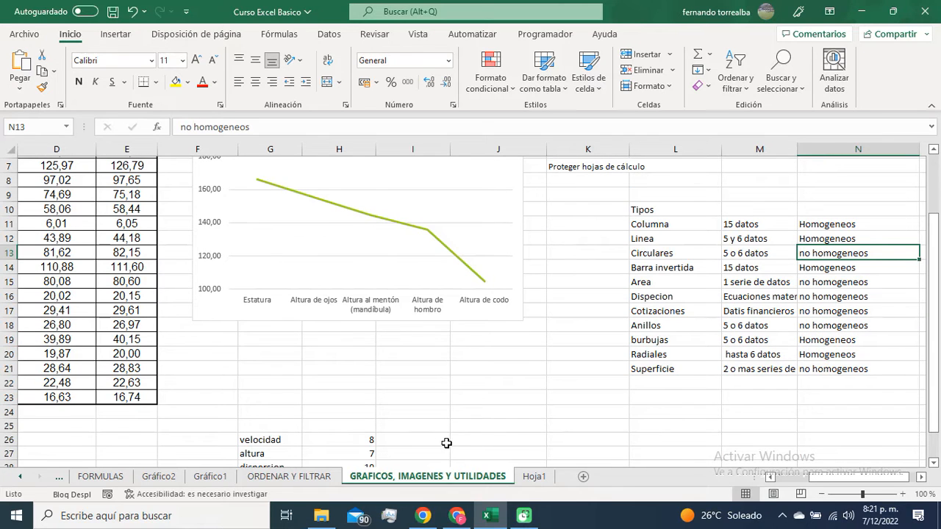
scroll(446, 443, up, 2)
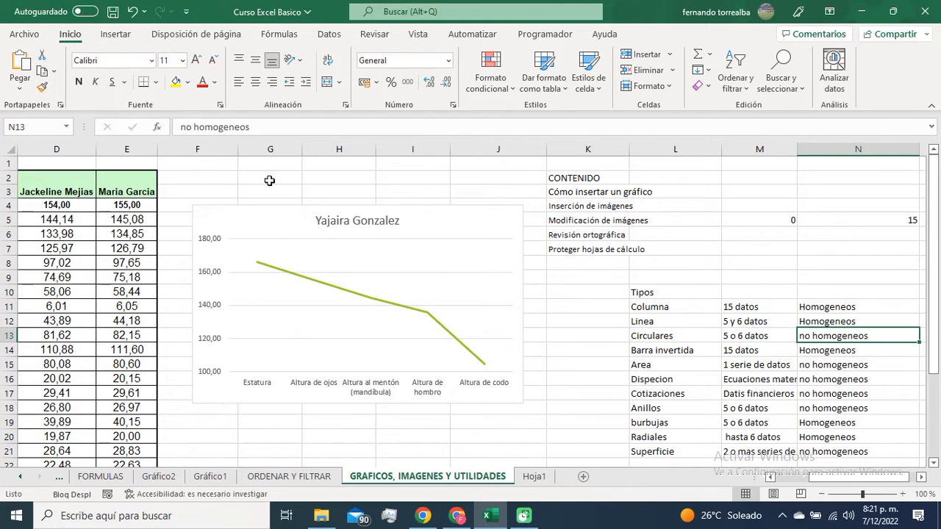
Step: Insert a 2-D circular chart on the GRAFICOS, IMAGENES Y UTILIDADES sheet
click(121, 36)
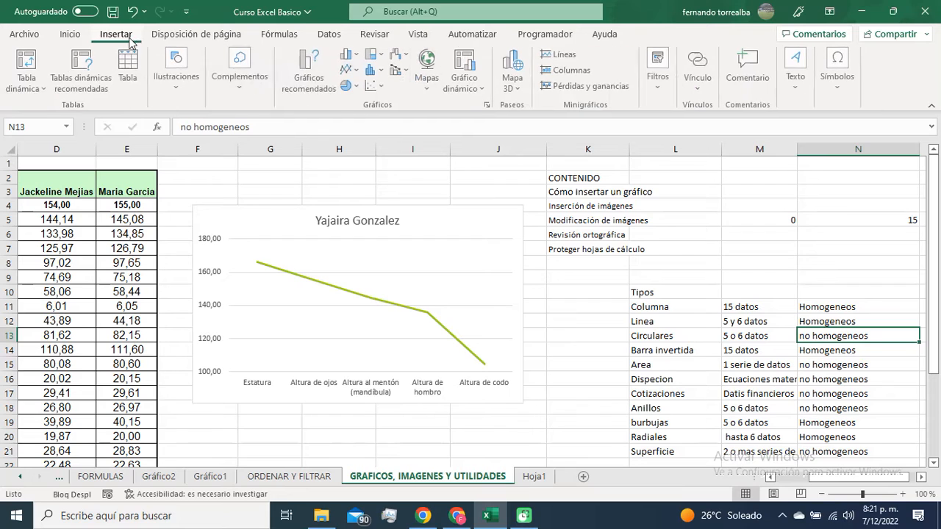
click(358, 87)
click(360, 131)
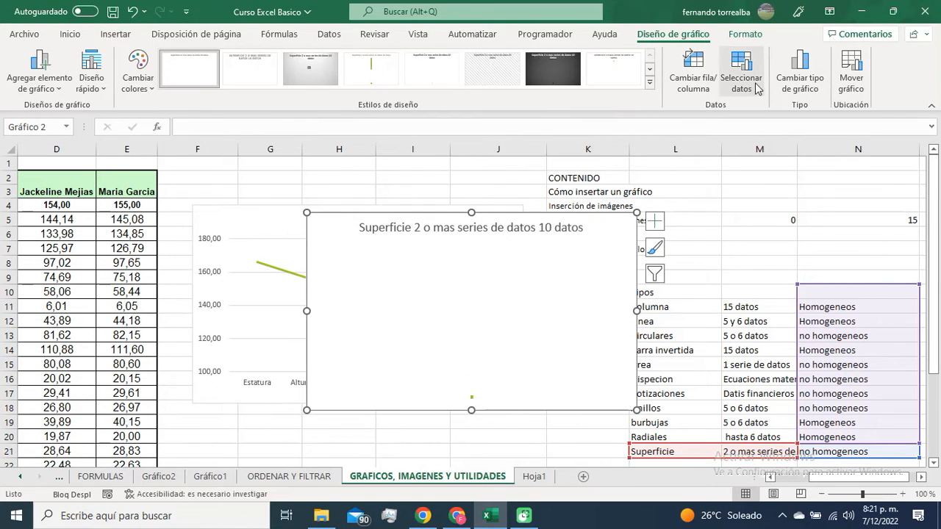
Step: Set the circular chart's series values to the range B4:B9 of the measurements table
click(749, 81)
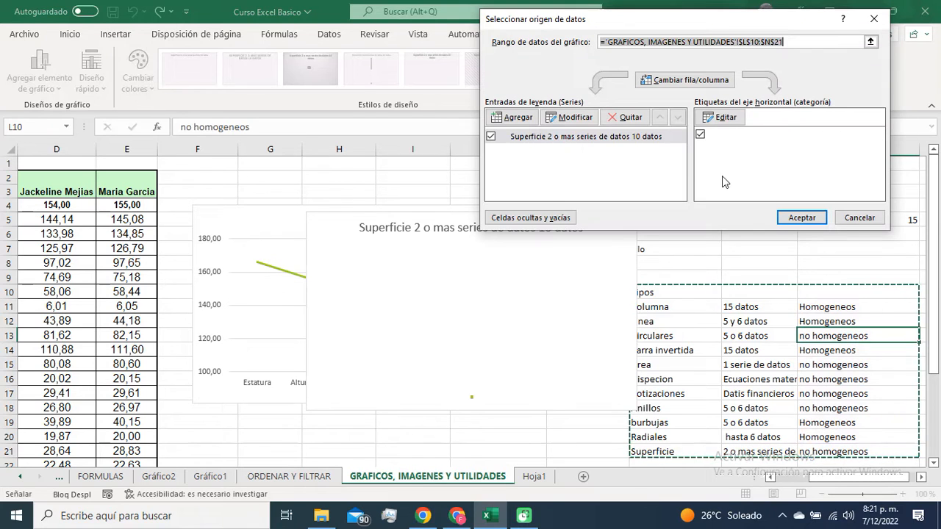
click(566, 120)
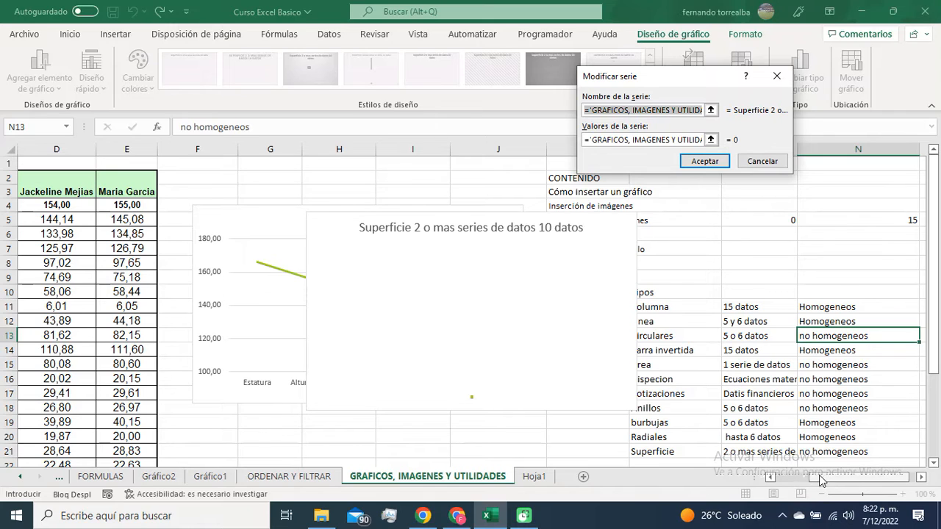
click(797, 478)
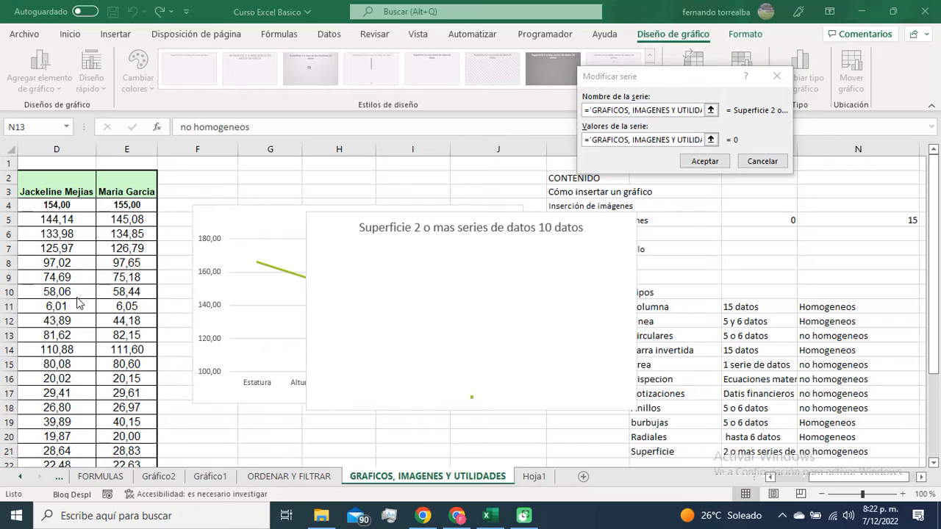
click(713, 141)
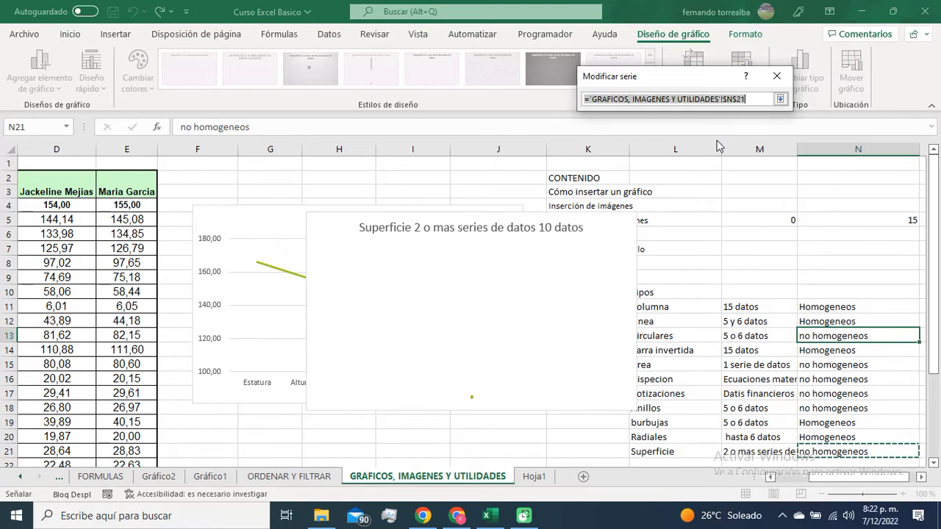
click(78, 309)
scroll(78, 310, left, 3)
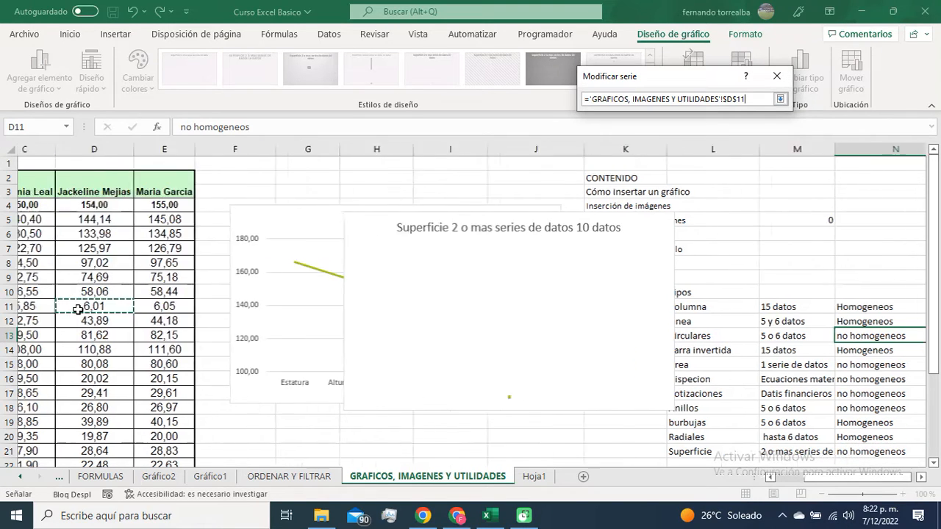
drag(189, 205, 189, 278)
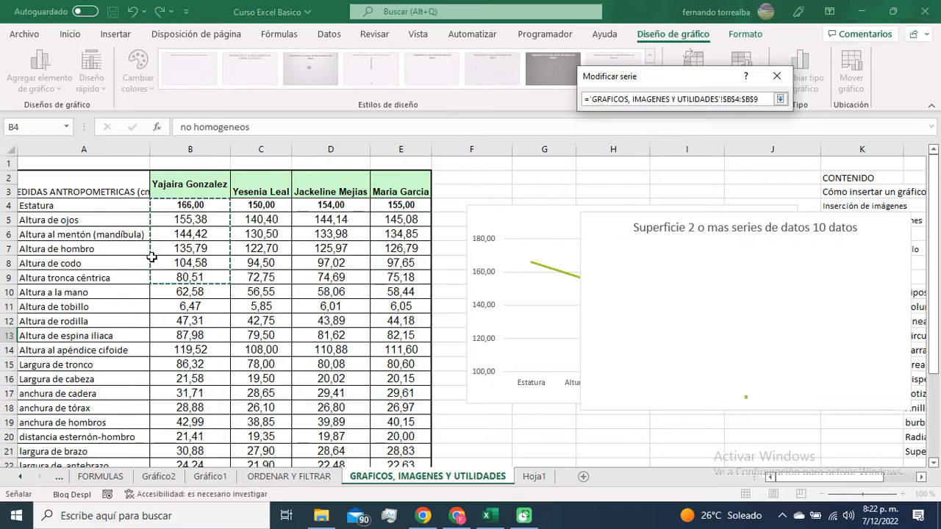
click(780, 98)
click(691, 160)
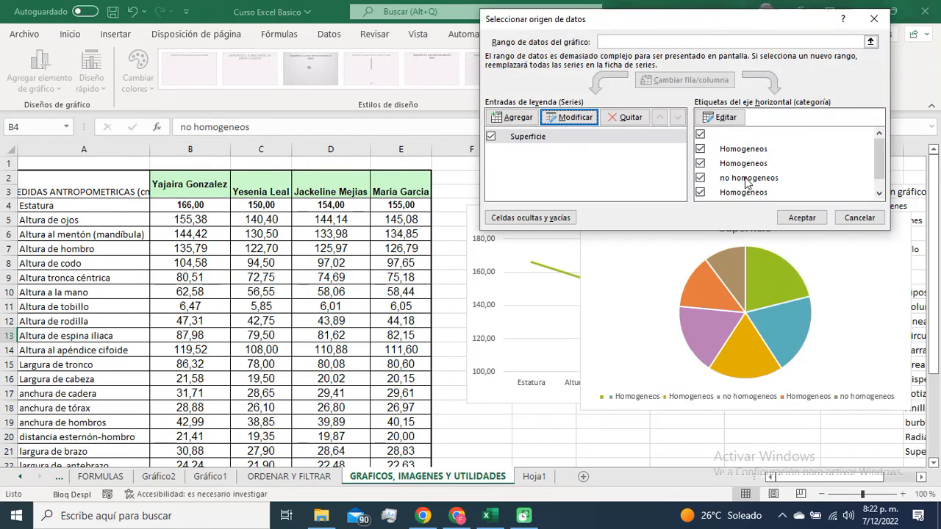
Step: Set the circular chart's category labels to A4:A9 and accept the data source changes
click(717, 117)
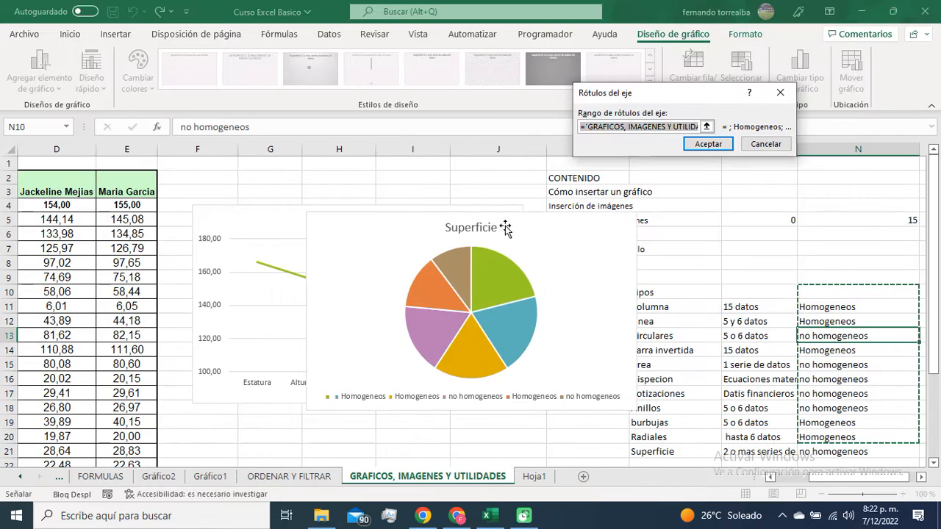
click(706, 127)
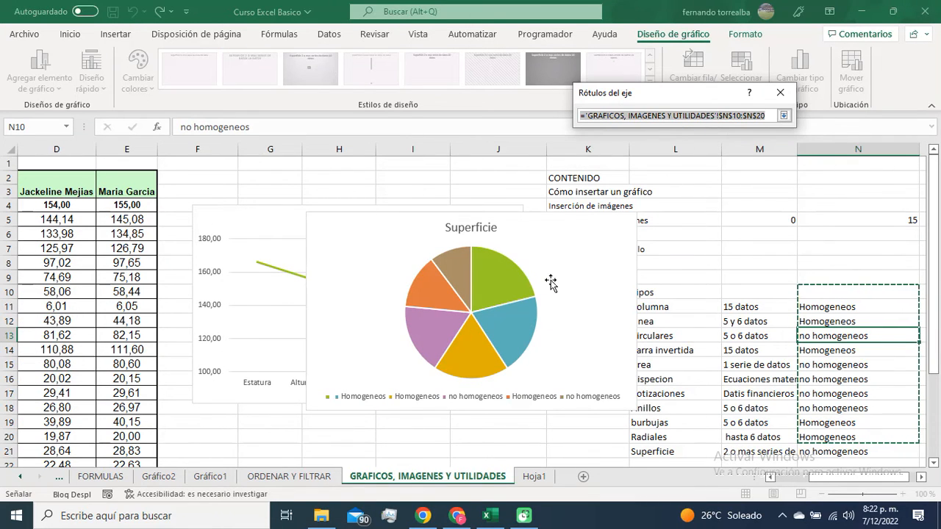
click(116, 263)
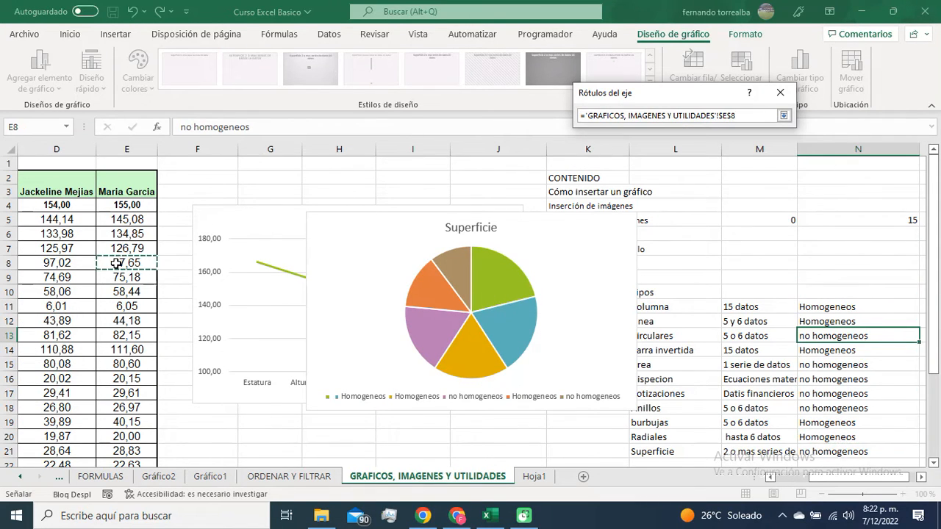
scroll(117, 263, left, 3)
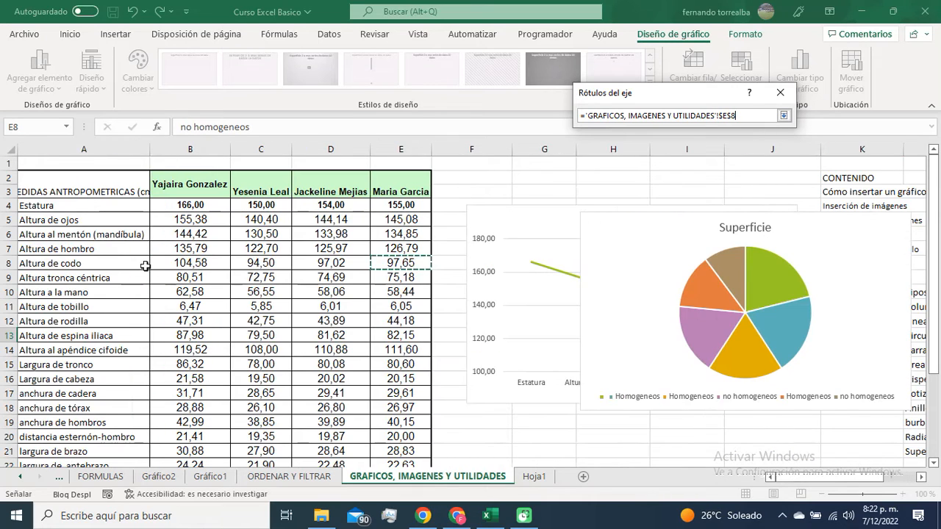
drag(122, 205, 122, 276)
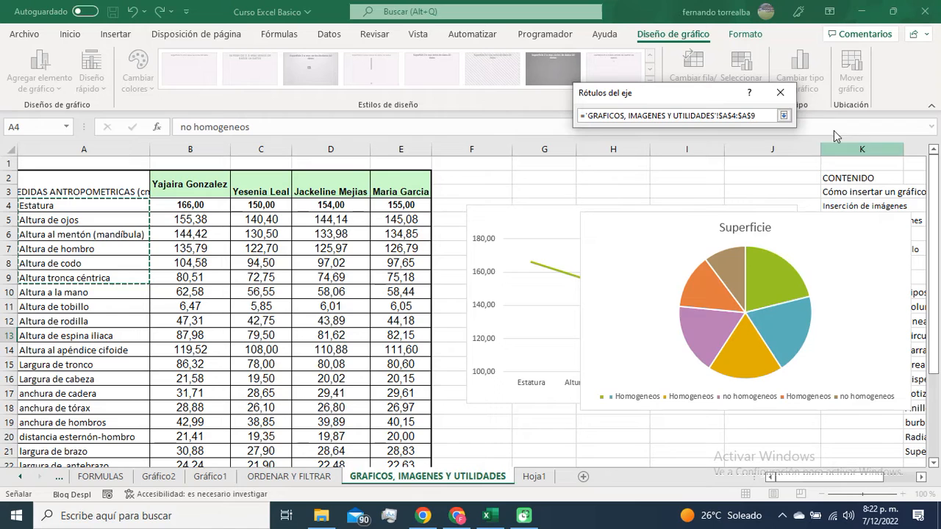
click(783, 115)
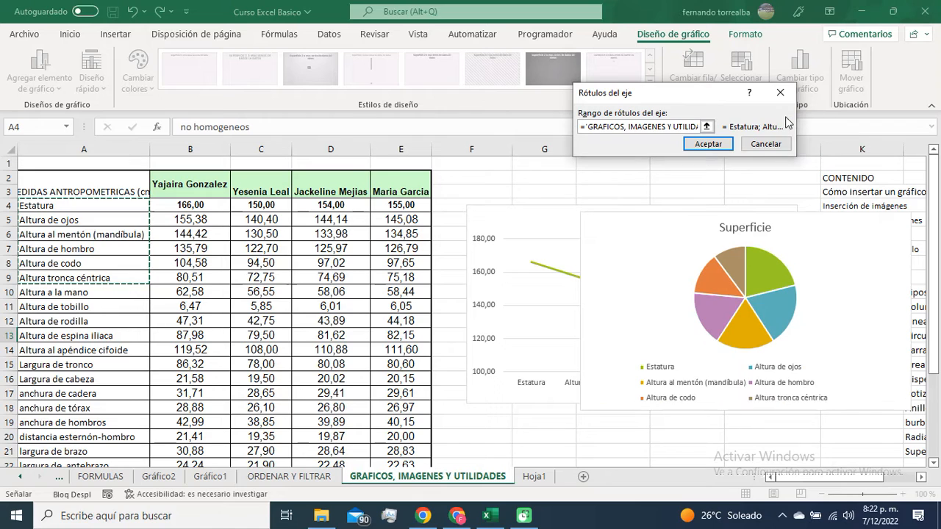
click(708, 144)
click(800, 218)
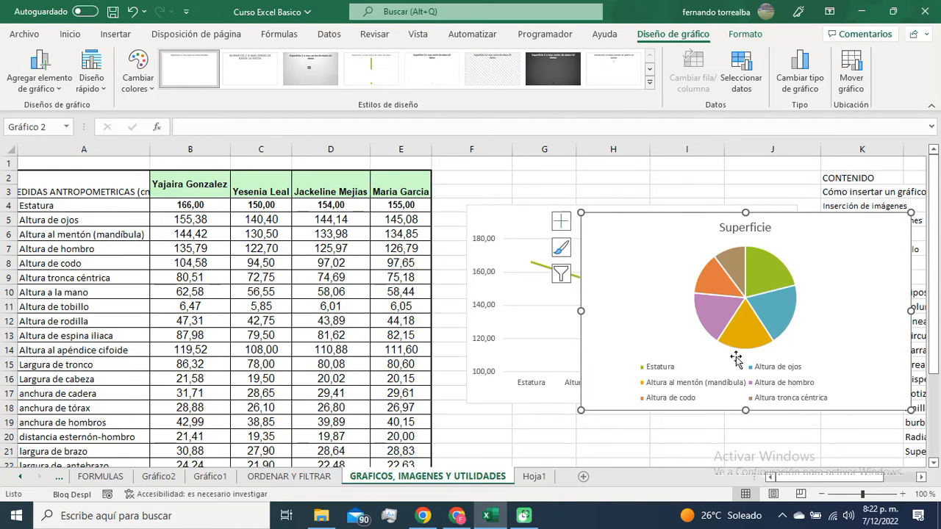
Step: Move the circular chart beside the measurements table, partly over column E, and add data labels to its slices
drag(806, 216, 611, 186)
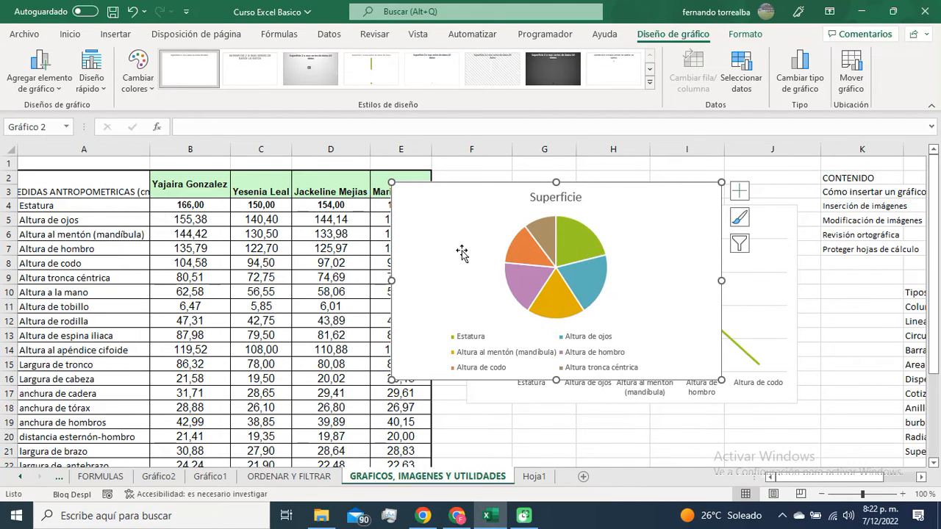
click(573, 254)
right_click(577, 254)
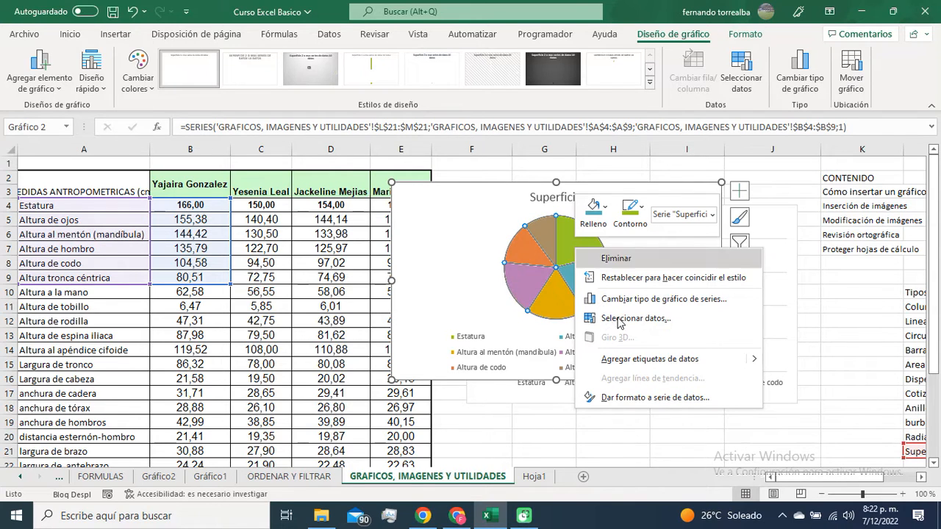
click(667, 365)
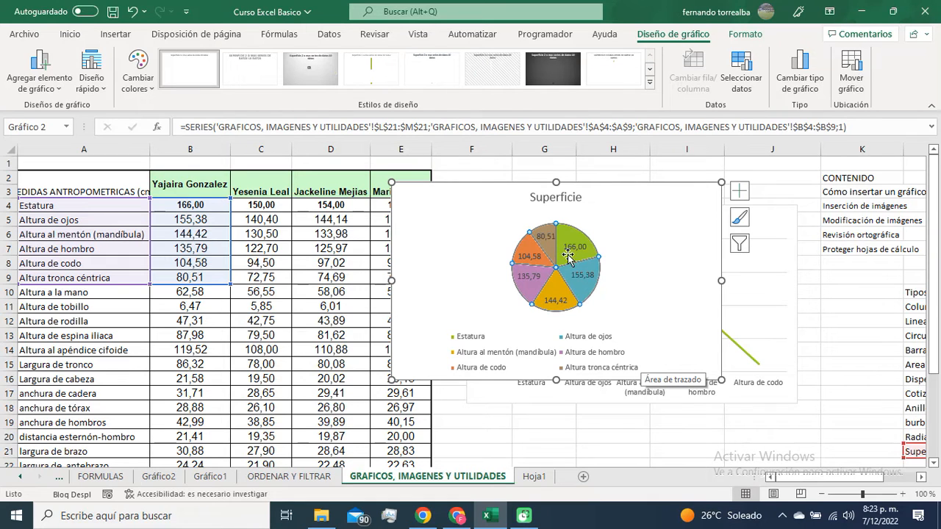
Step: Set the Altura tronca céntrica value in cell B9 to 5 and inspect its slice in the circular chart
click(212, 278)
text(5)
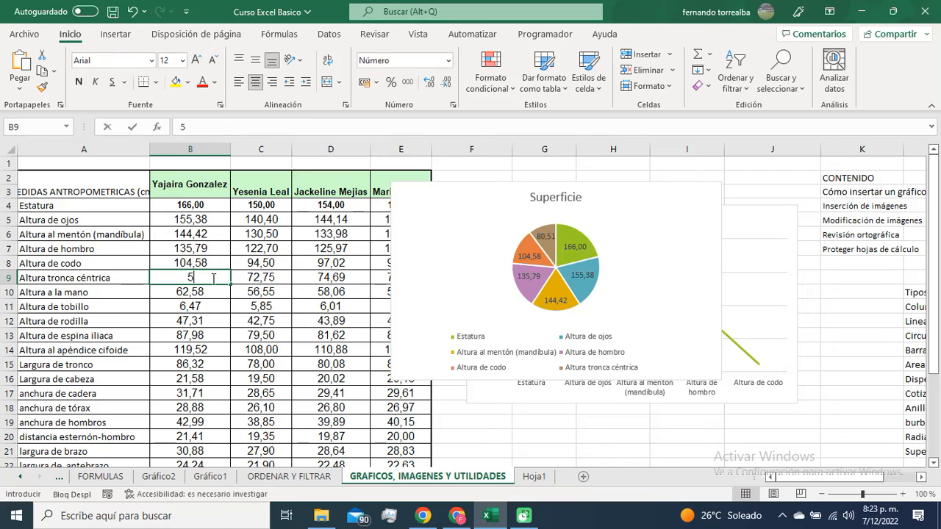
key(Tab)
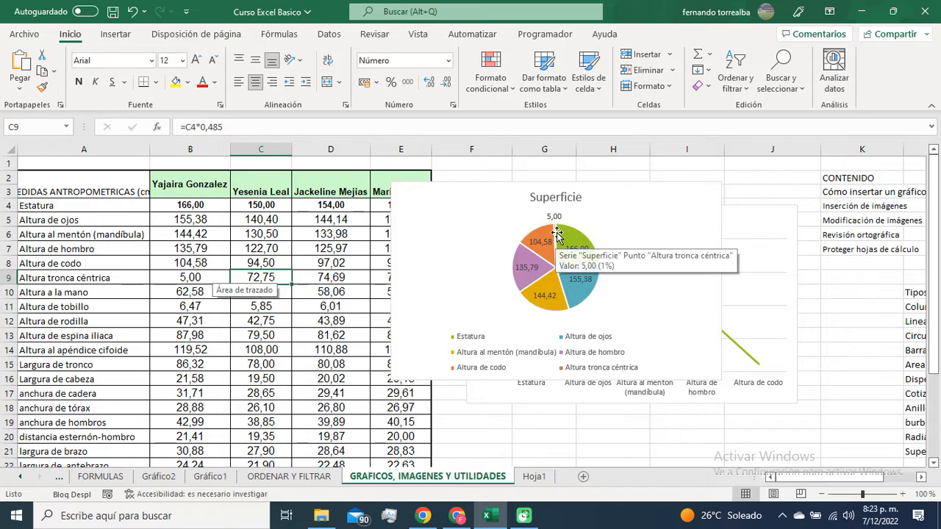
mouse_move(533, 227)
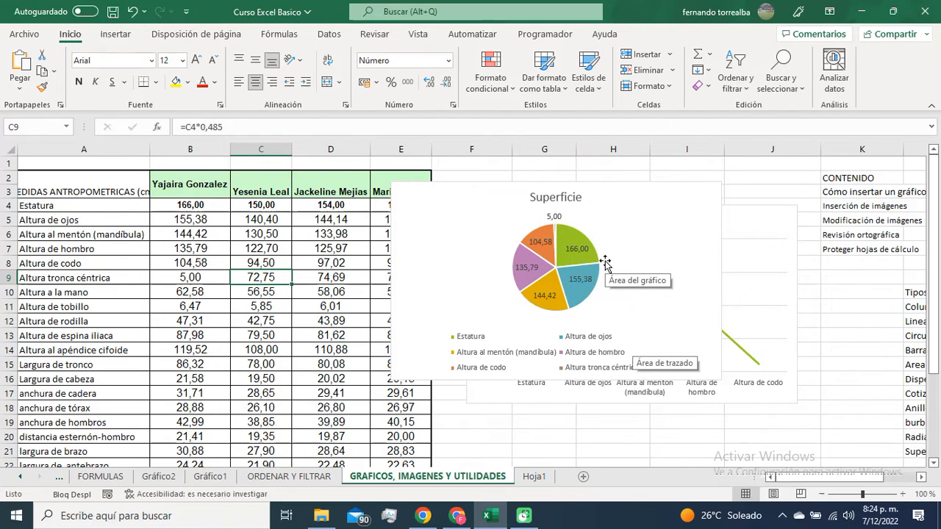
click(854, 330)
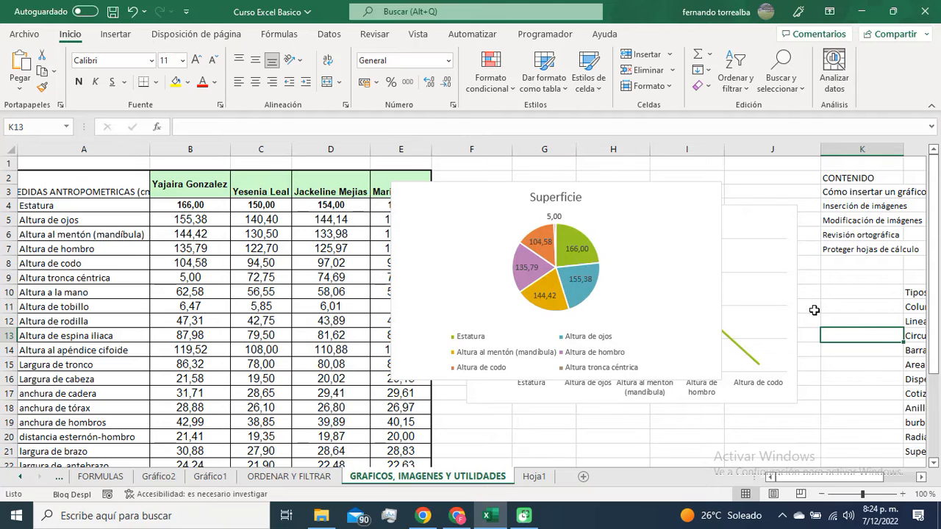
Step: Review the Columna and Barra invertida entries and the Columna data recommendation in the chart types list
scroll(814, 311, right, 3)
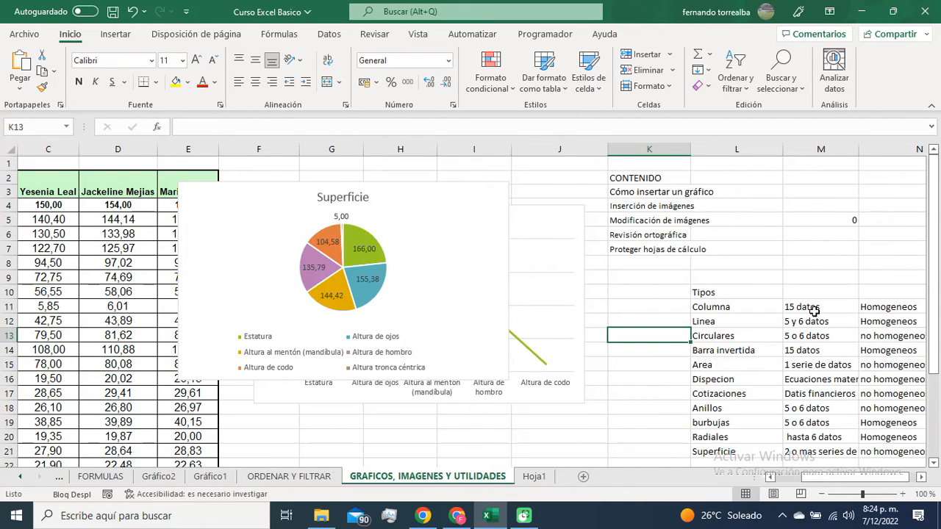
scroll(815, 312, down, 1)
click(752, 267)
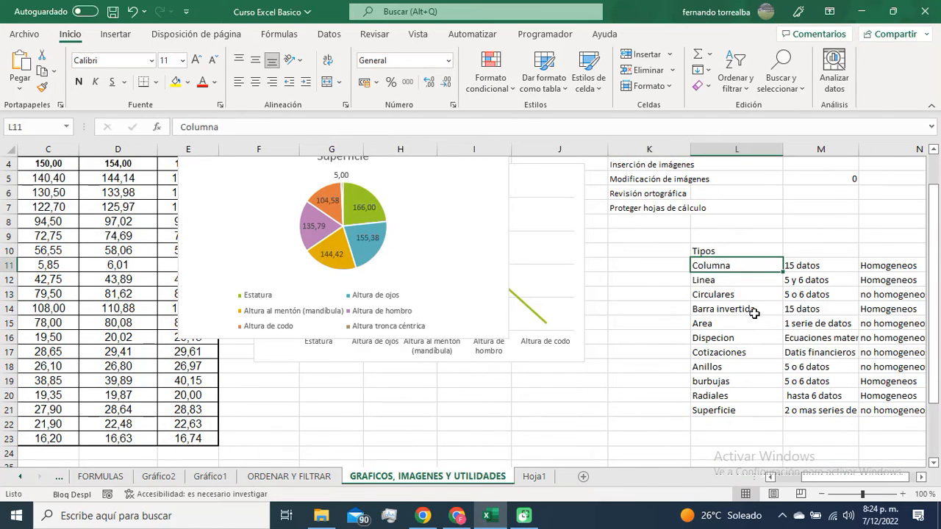
click(755, 313)
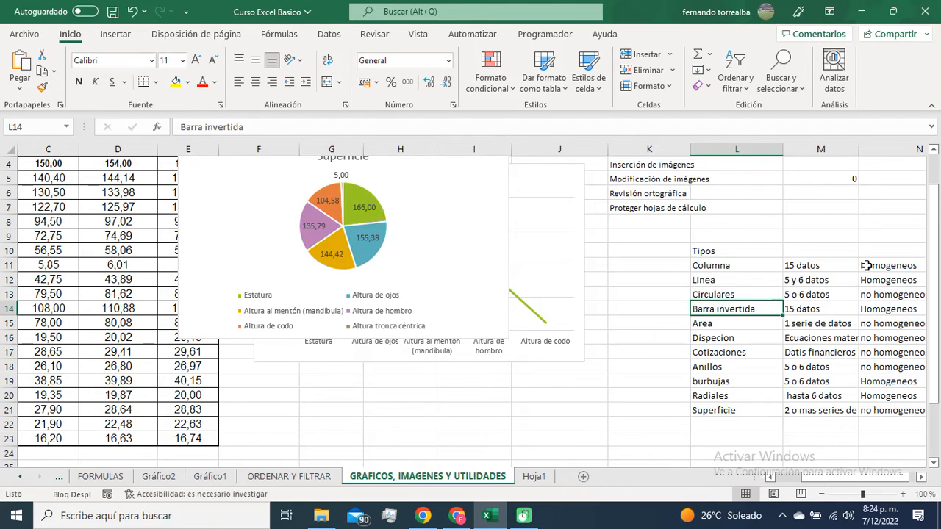
click(817, 265)
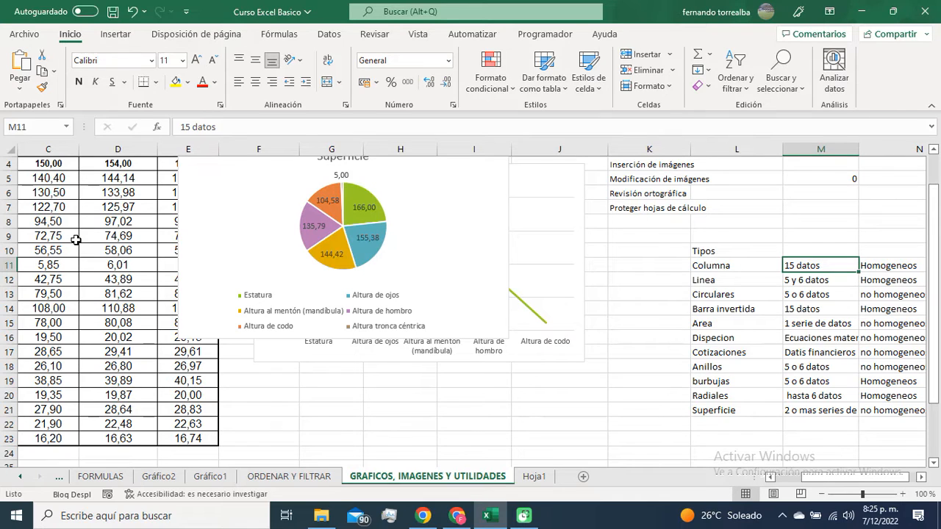
Step: Compare the circular chart on sheet Gráfico2 with the column chart on Gráfico1, and return to GRAFICOS, IMAGENES Y UTILIDADES
mouse_move(372, 219)
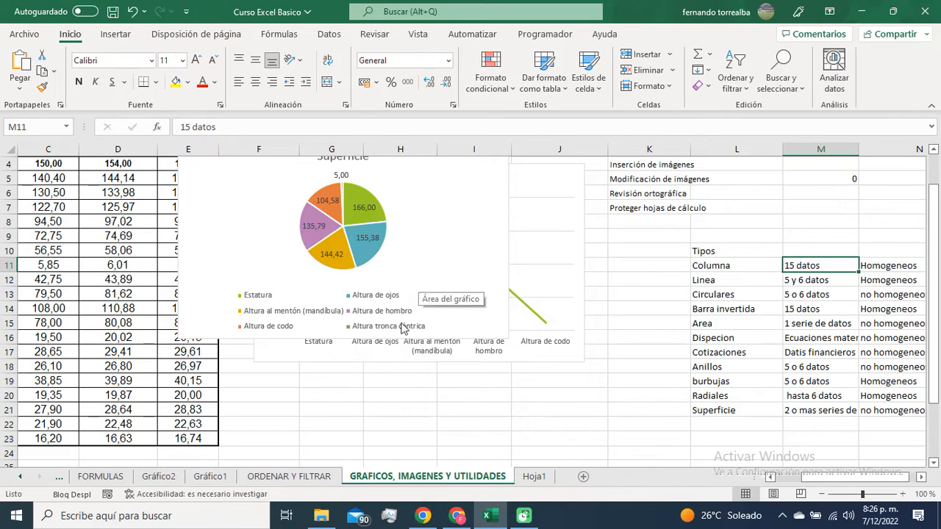
click(157, 477)
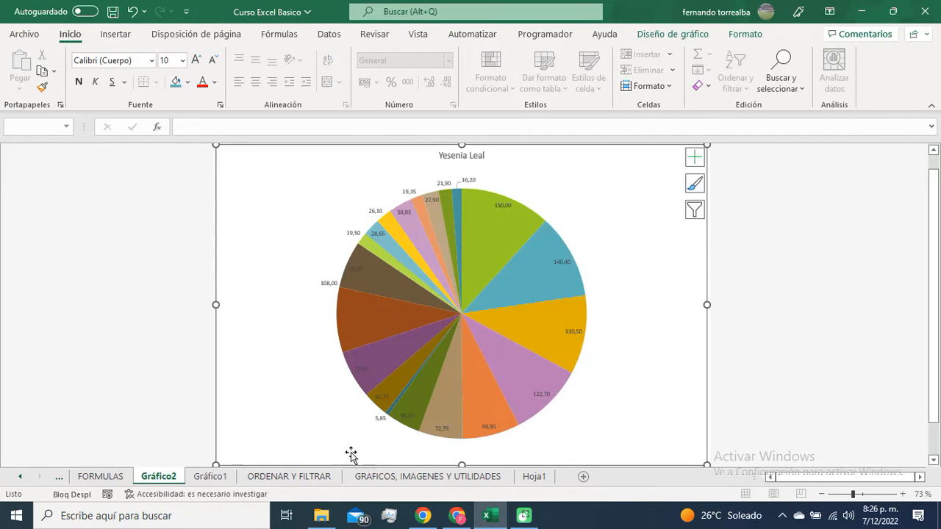
click(220, 478)
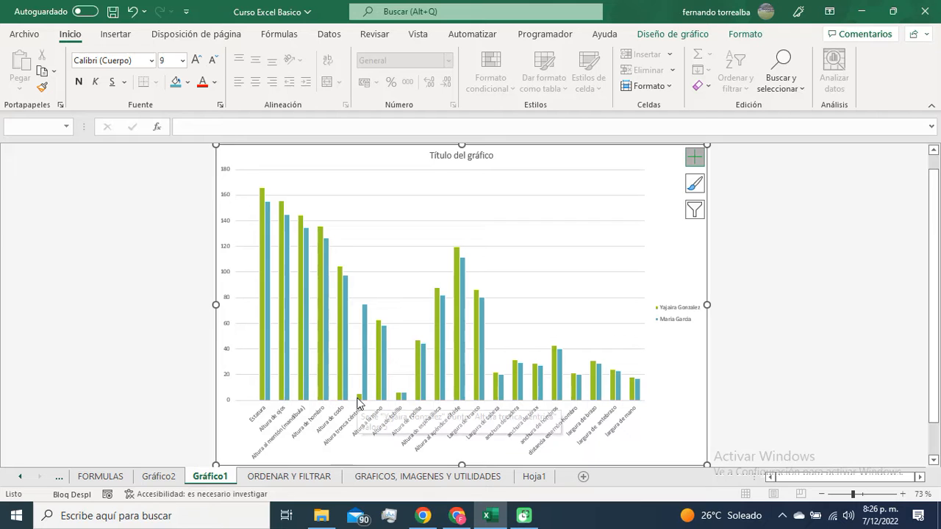
mouse_move(363, 362)
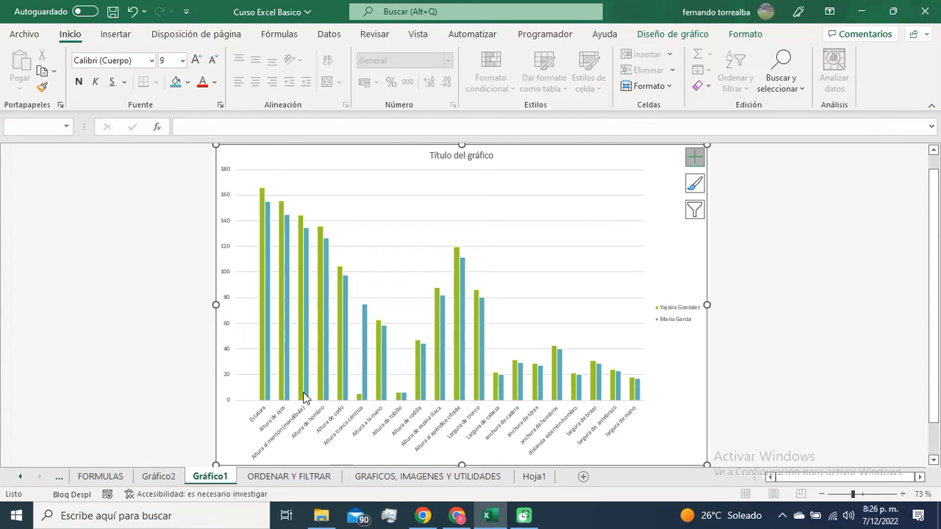
click(441, 477)
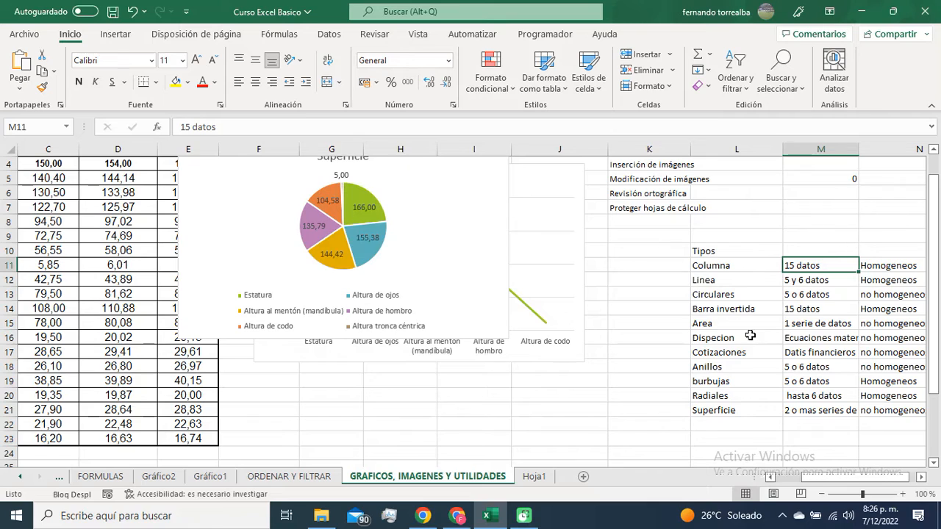
Step: Review the Barra invertida and Columna entries, preview the 2D Barras agrupadas chart without inserting it, and select the Area entry
click(736, 313)
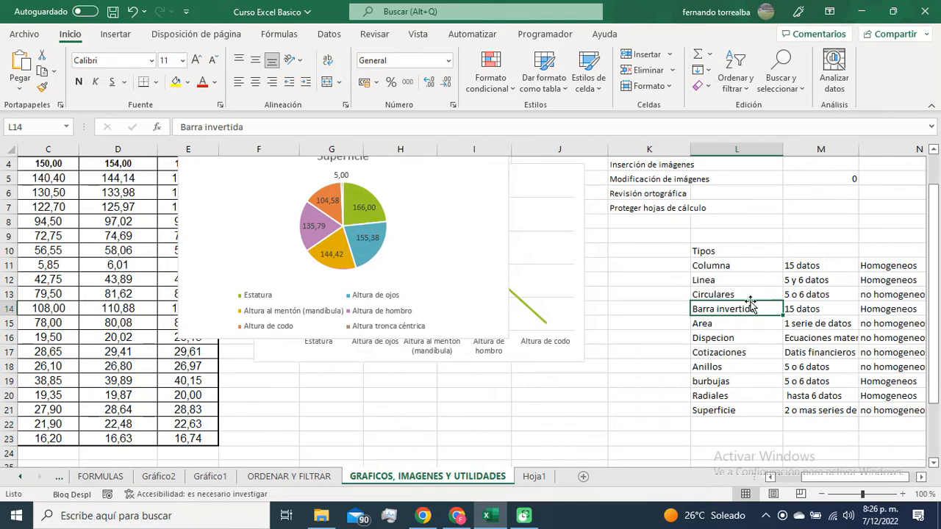
click(717, 267)
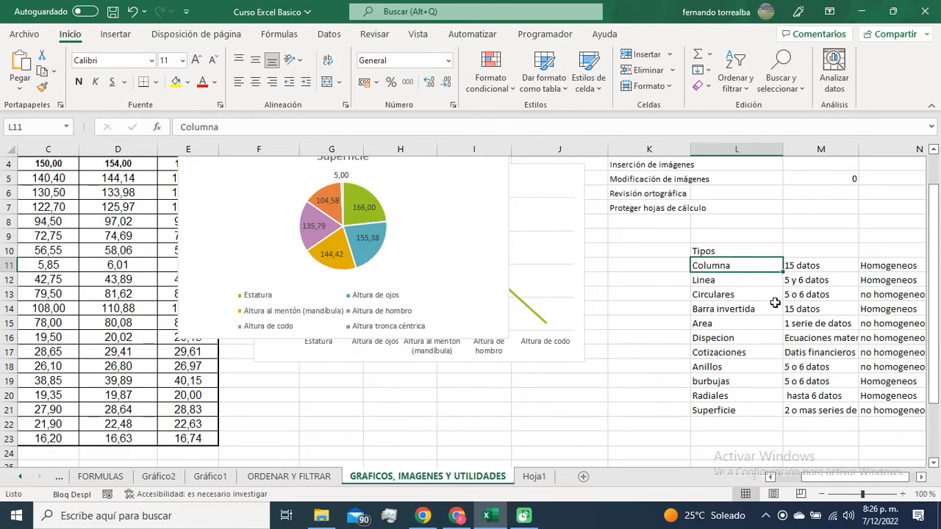
click(115, 33)
click(351, 54)
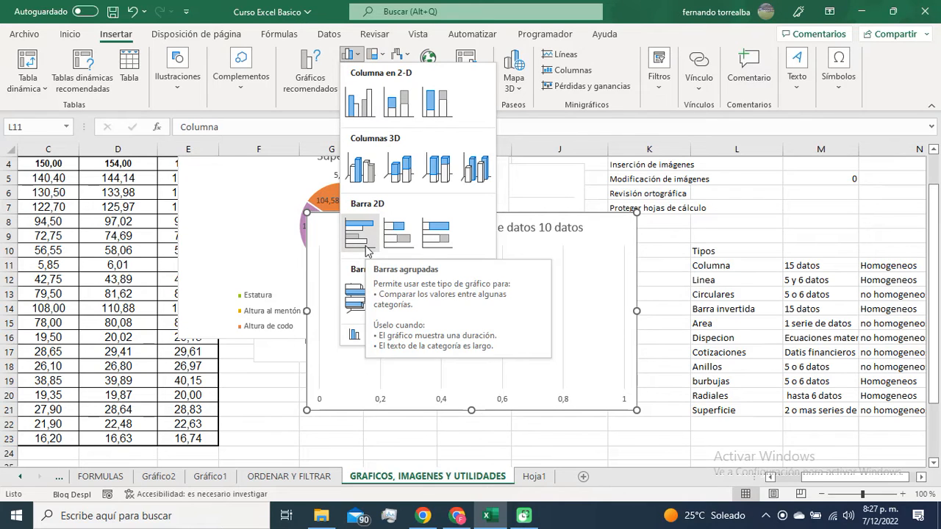
click(751, 333)
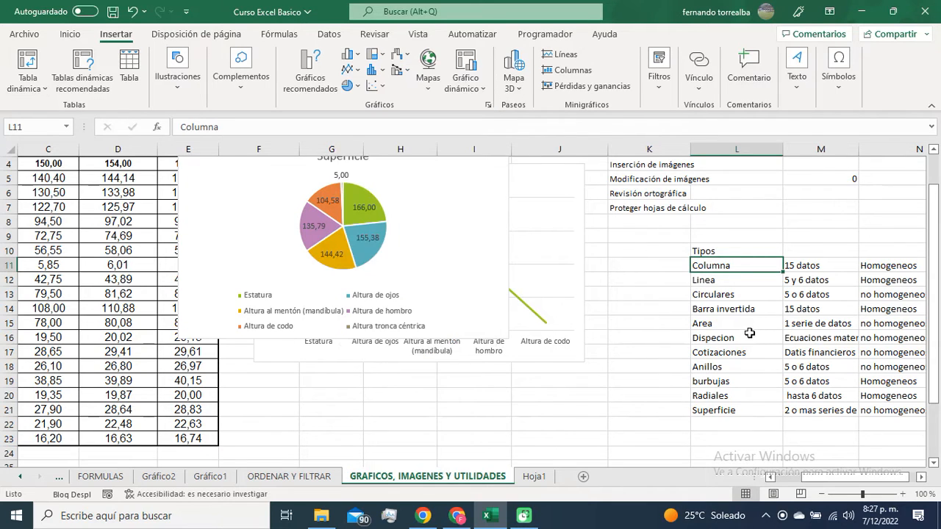
click(739, 324)
Step: Delete the circular chart and the line chart behind it from the sheet
click(486, 192)
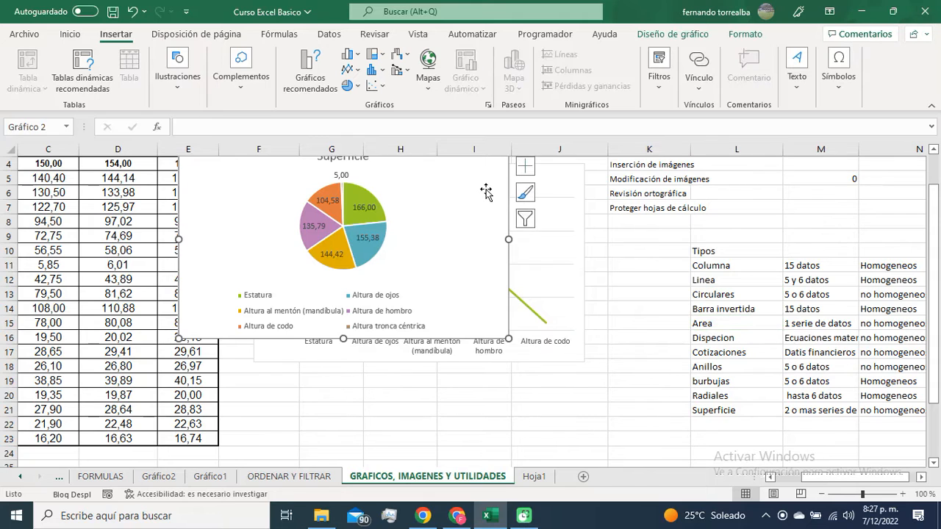
key(Delete)
click(535, 191)
key(Delete)
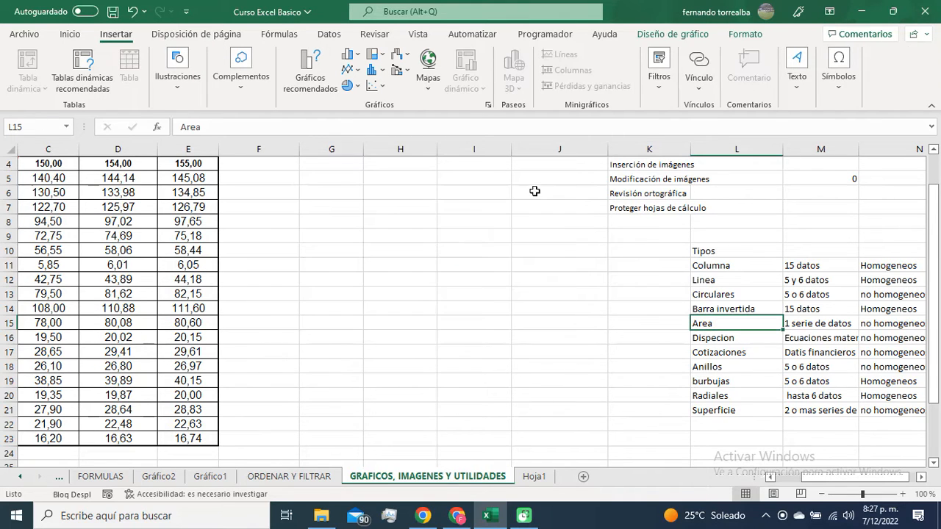
click(400, 297)
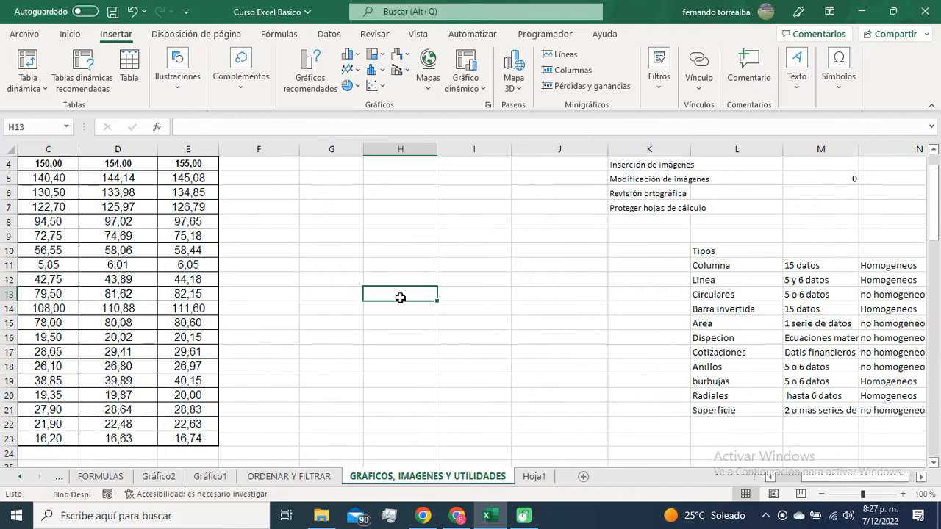
Step: Examine the Area entry and its data series requirement in the chart types list alongside the measurements table
scroll(400, 297, left, 2)
scroll(478, 311, up, 1)
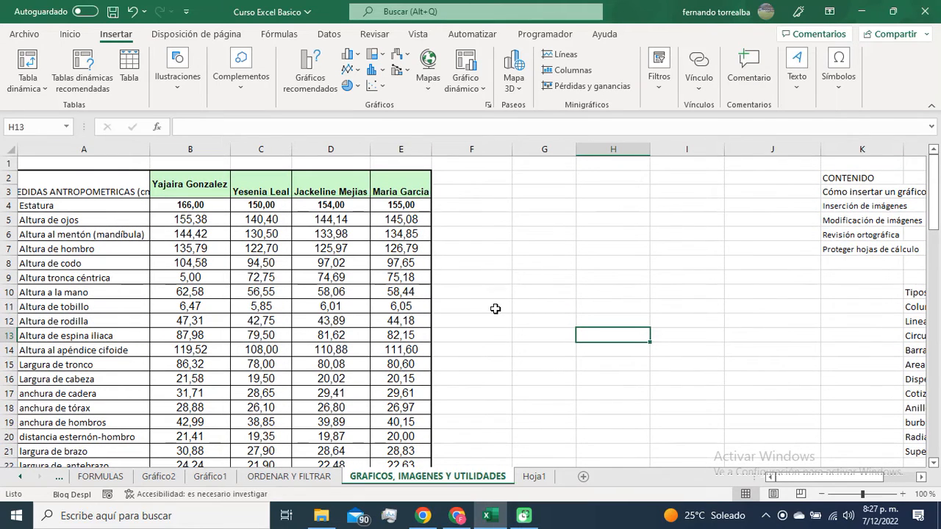
click(724, 400)
scroll(725, 393, right, 2)
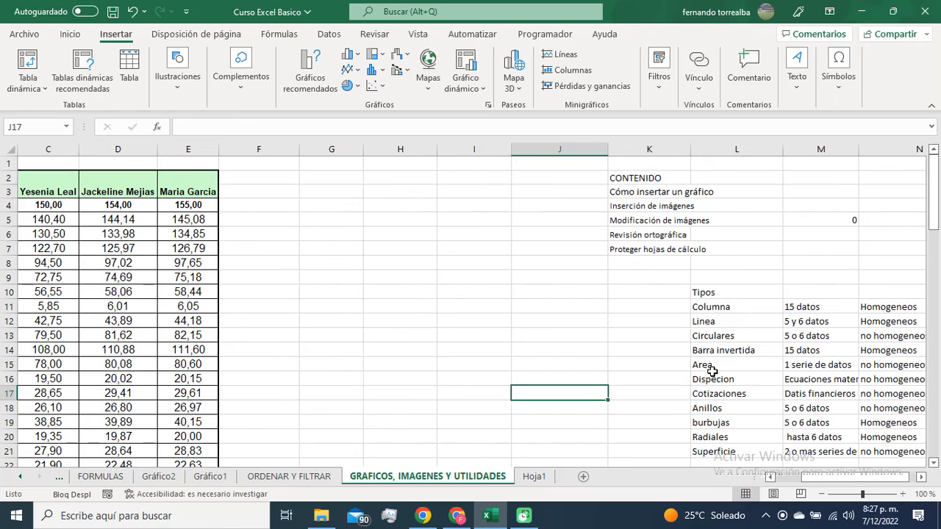
drag(712, 364, 794, 362)
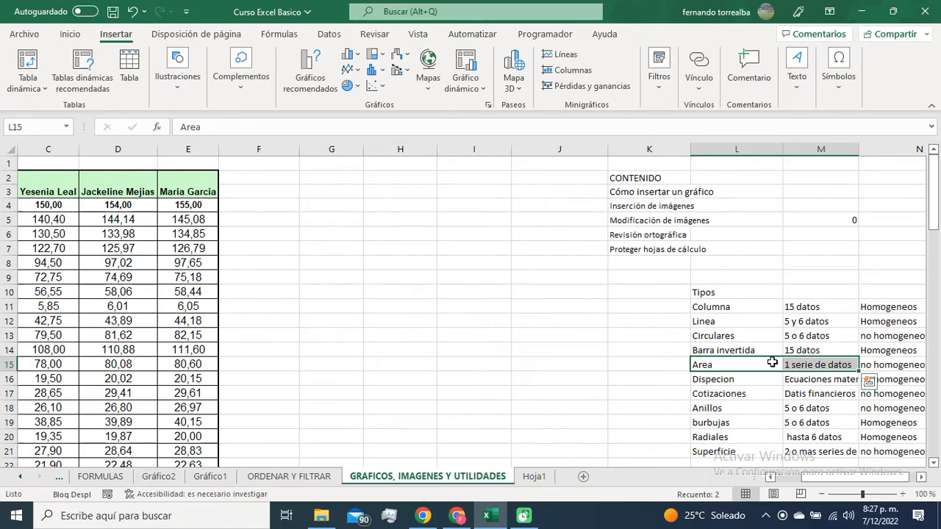
click(821, 365)
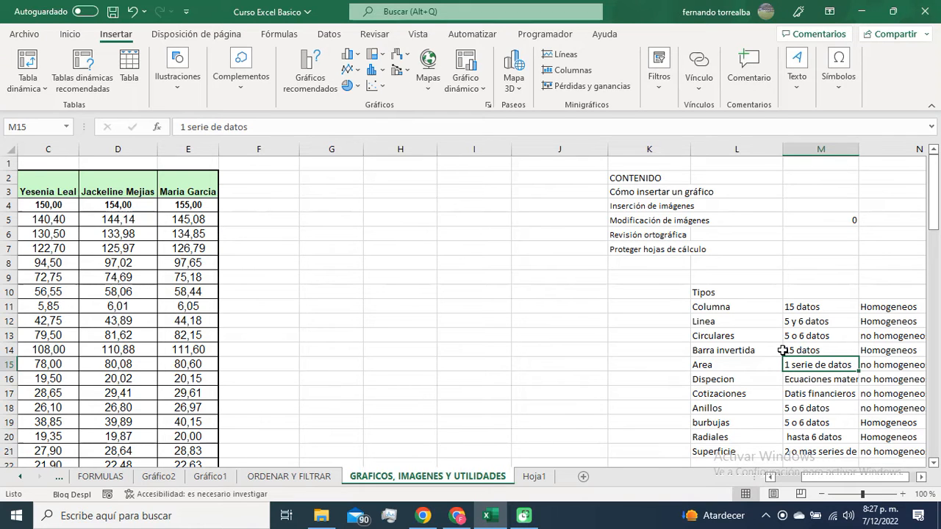
scroll(783, 350, left, 3)
scroll(783, 350, left, 1)
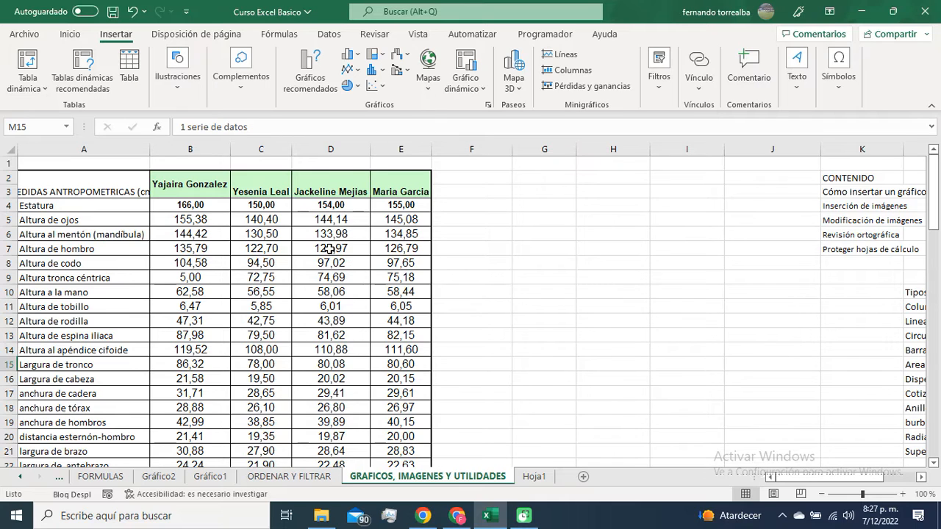
Step: Highlight the first three people's measurement columns one by one as examples of separate data series
drag(200, 189, 209, 417)
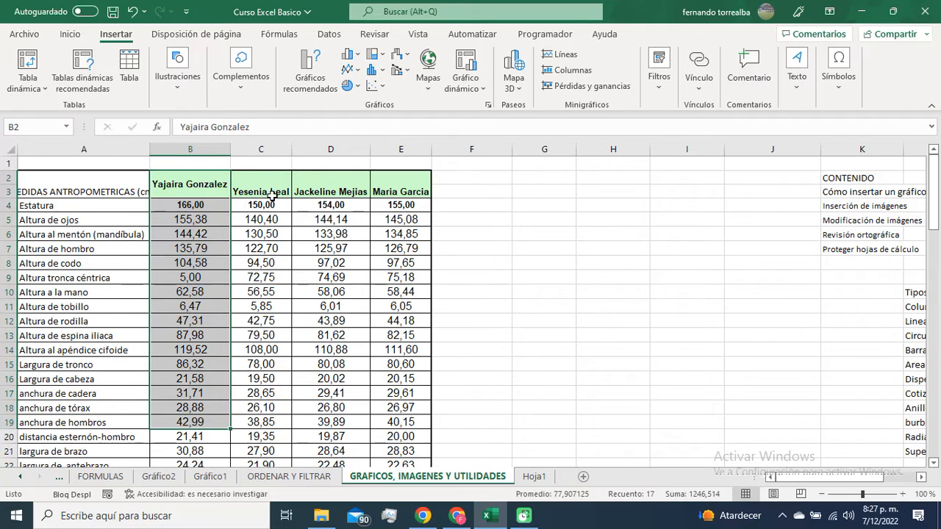
drag(274, 182, 275, 365)
drag(338, 181, 337, 327)
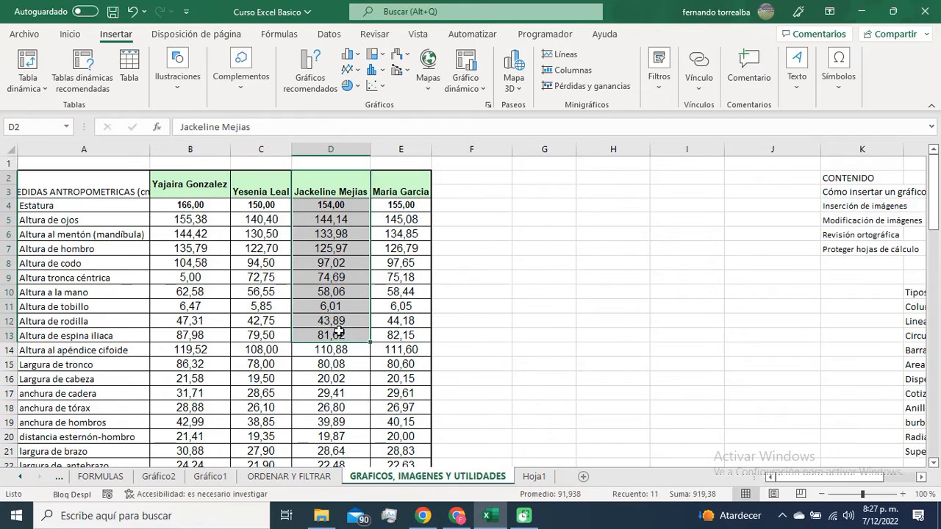
drag(198, 188, 224, 288)
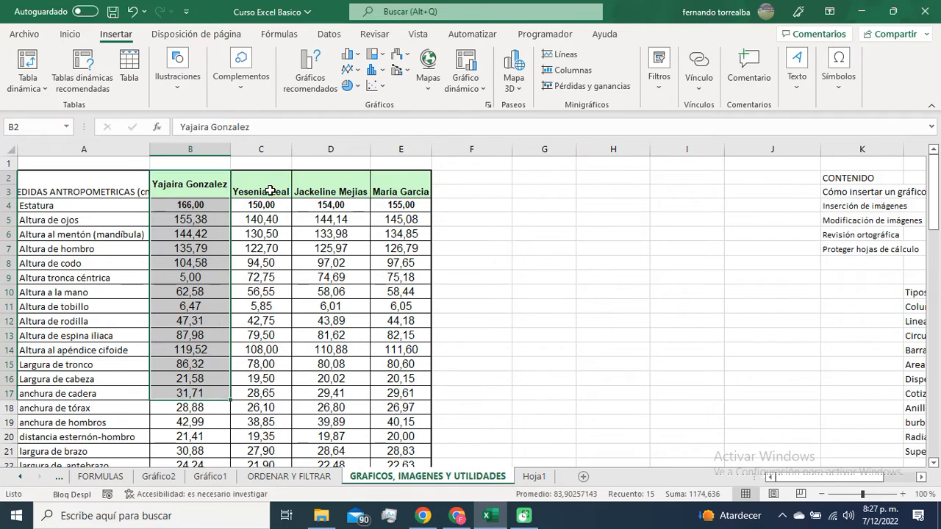
drag(267, 186, 273, 378)
drag(327, 185, 316, 343)
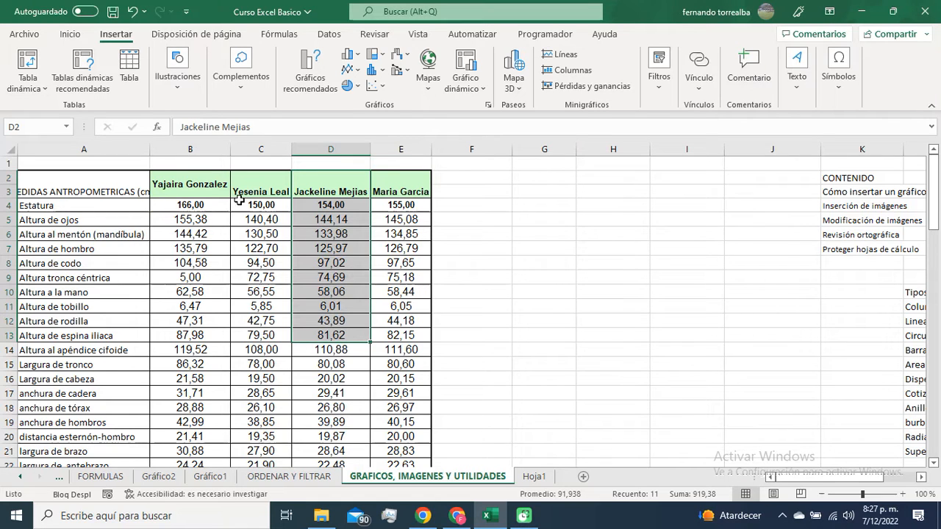
Step: Insert a basic 2D area chart from B4:B23 and place it beside the measurements table
drag(108, 210, 190, 436)
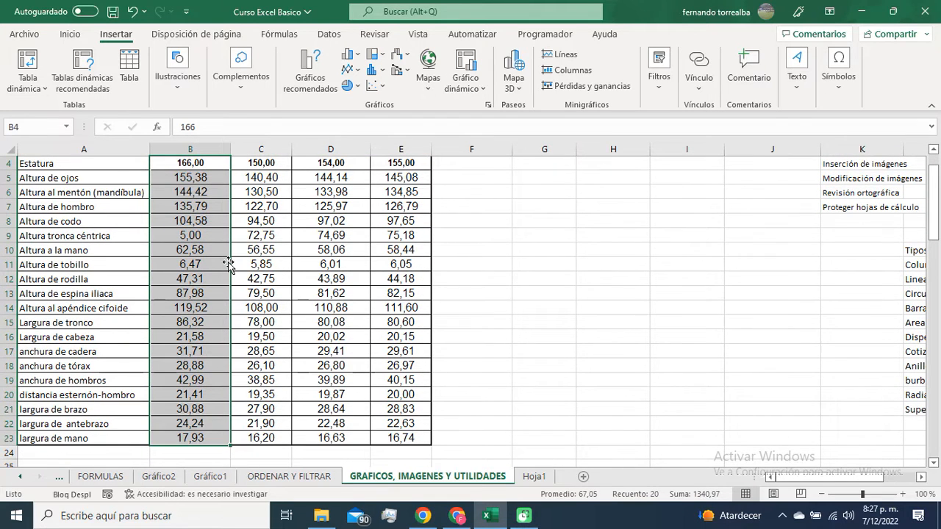
click(359, 69)
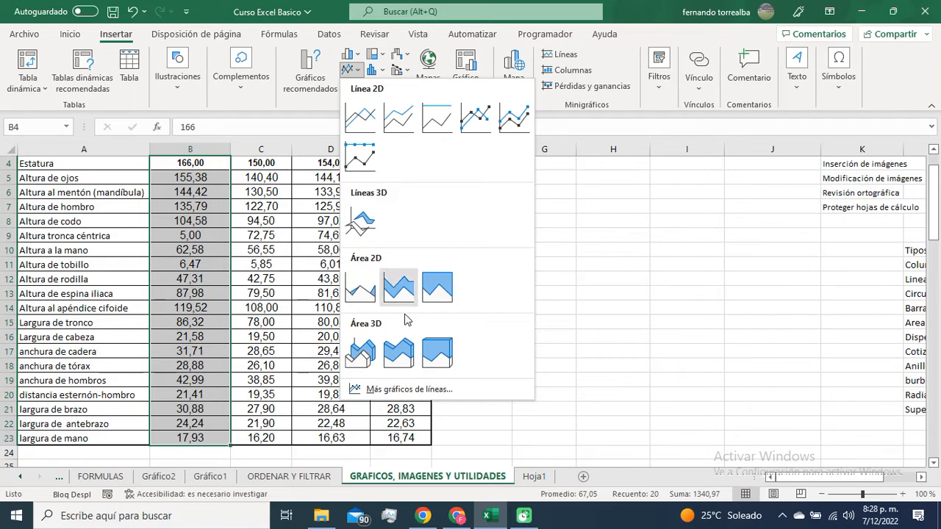
click(367, 300)
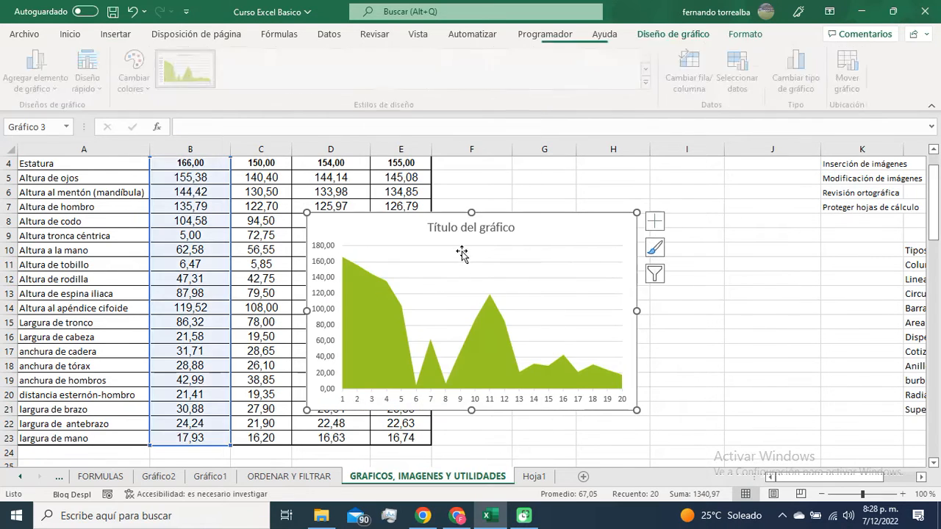
drag(531, 233, 686, 183)
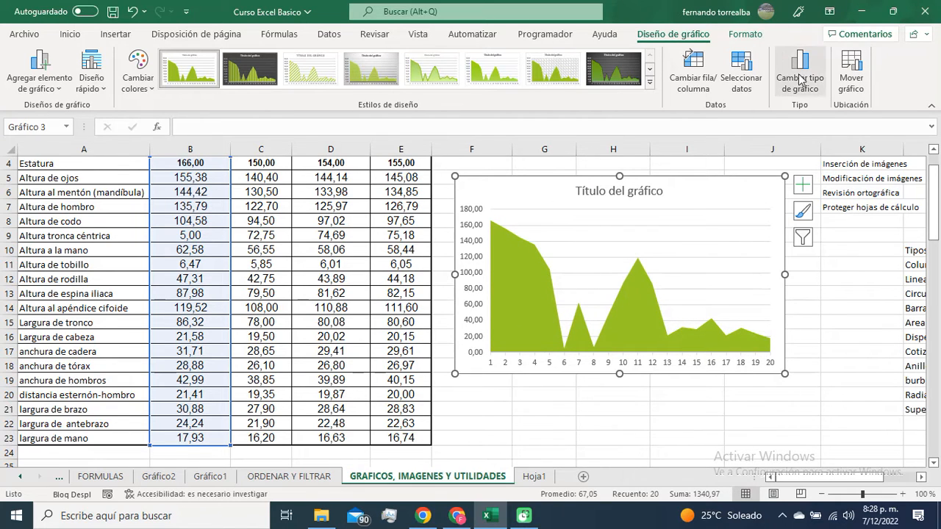
Step: Set the area chart's horizontal axis labels to A4:A23 and accept the data source changes
click(741, 77)
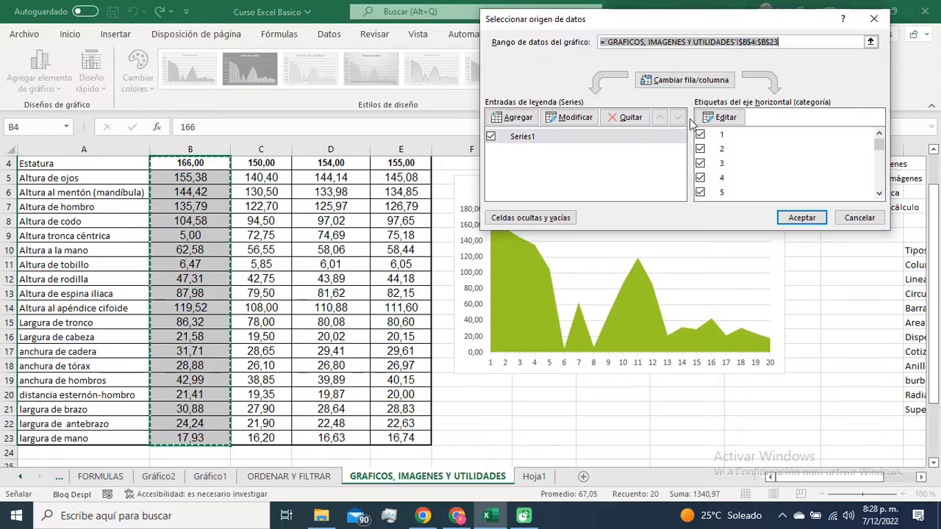
click(713, 121)
click(708, 127)
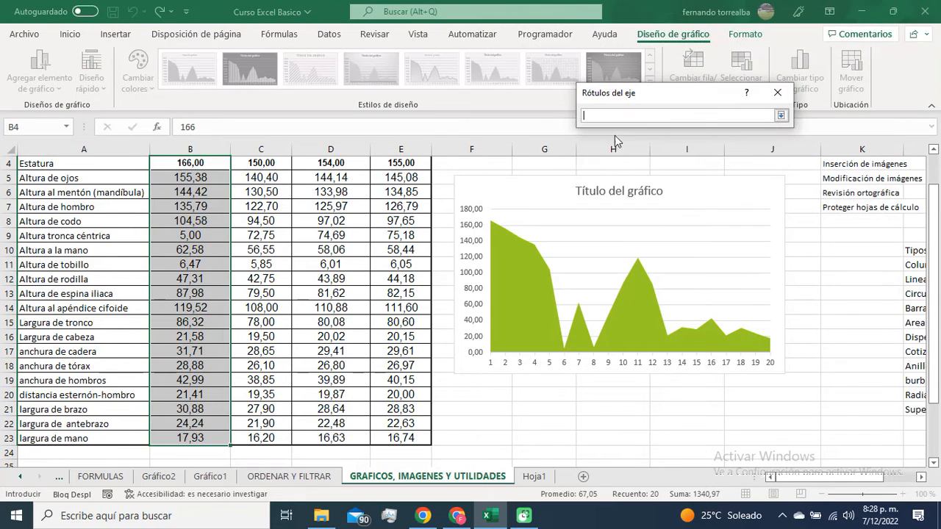
drag(106, 164, 102, 441)
click(781, 115)
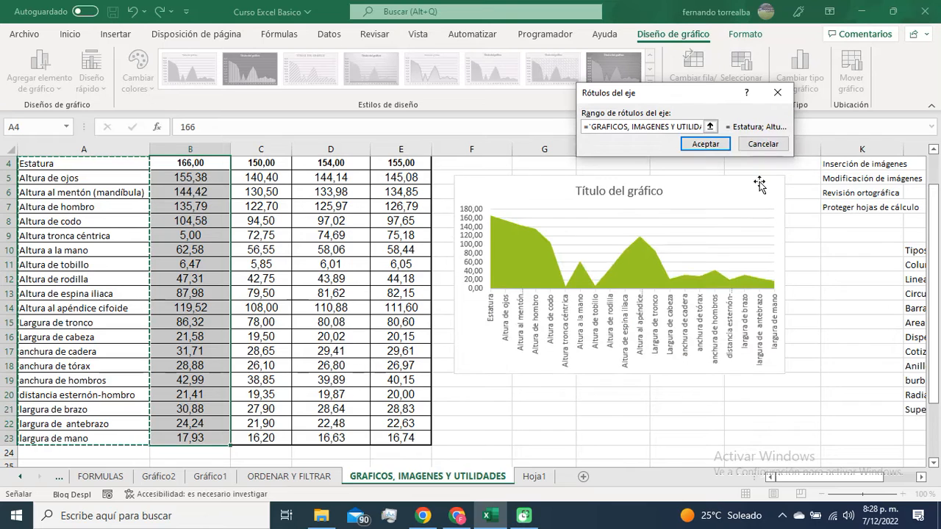
click(714, 145)
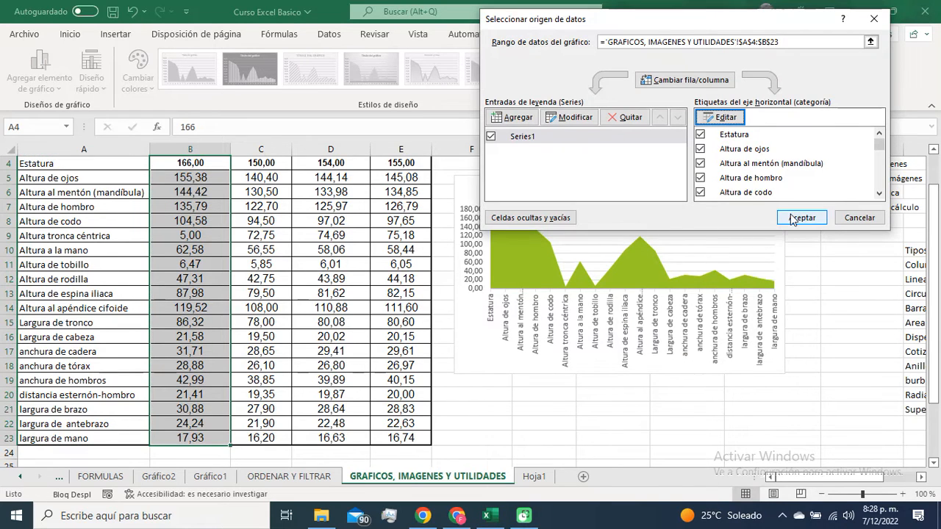
click(789, 216)
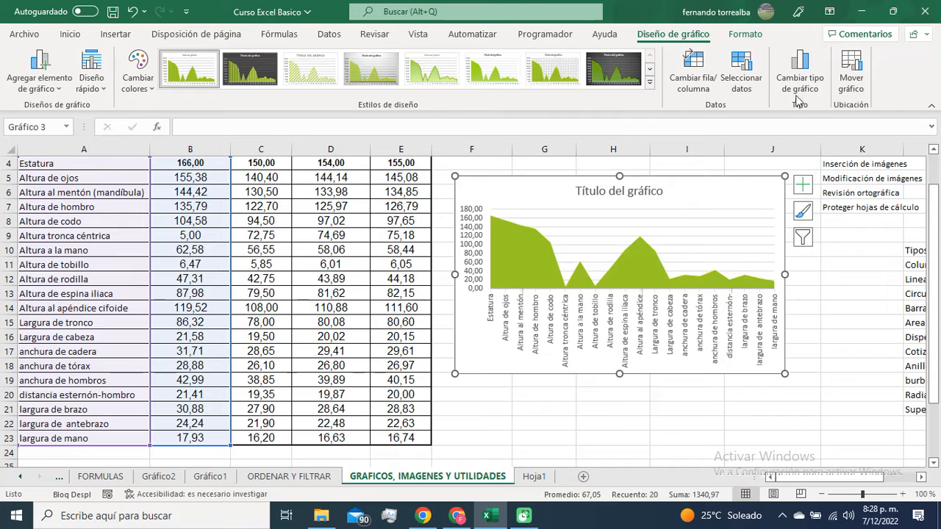
Step: Add a second data series with the values C4:C23 to the area chart and accept the data source changes
click(755, 79)
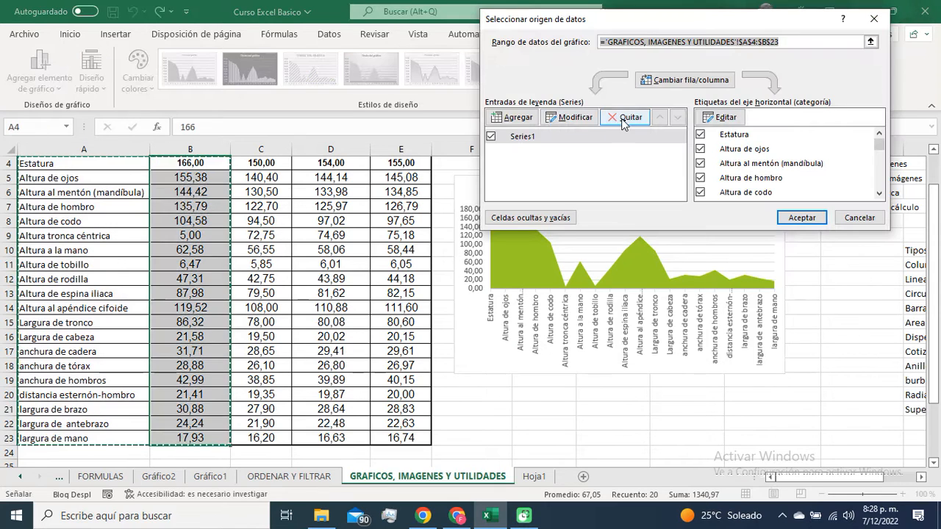
click(525, 119)
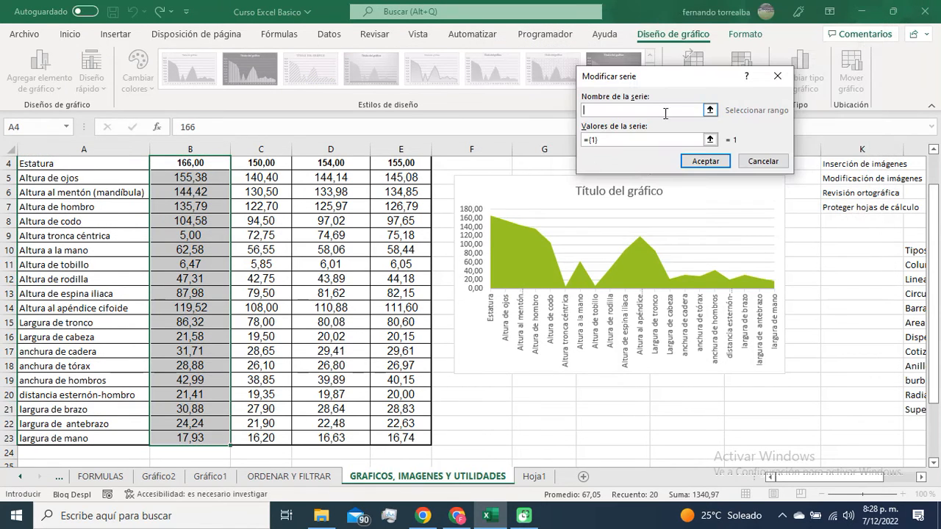
click(663, 137)
drag(281, 163, 283, 438)
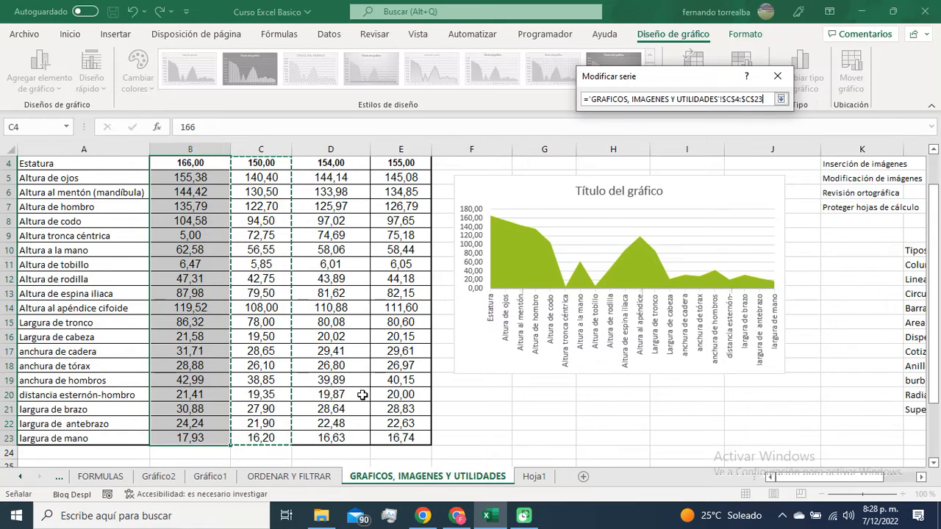
click(780, 98)
click(706, 161)
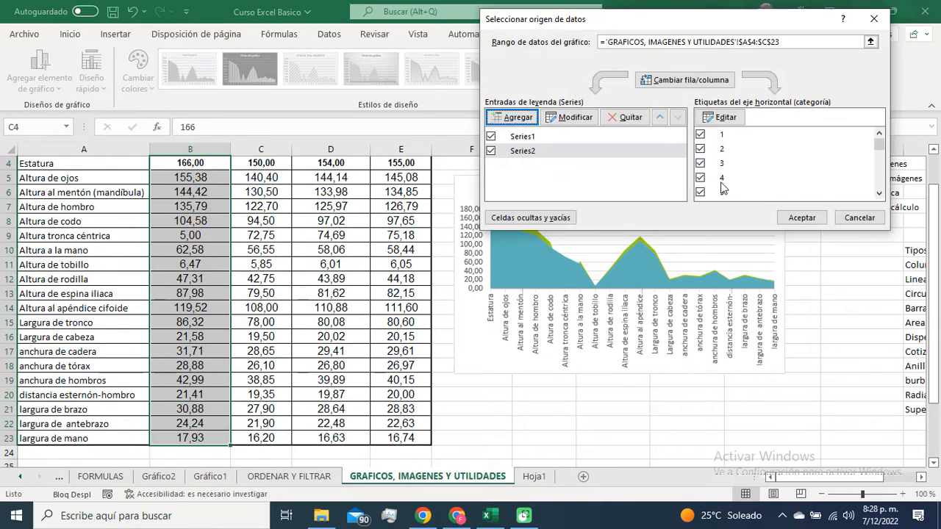
click(802, 218)
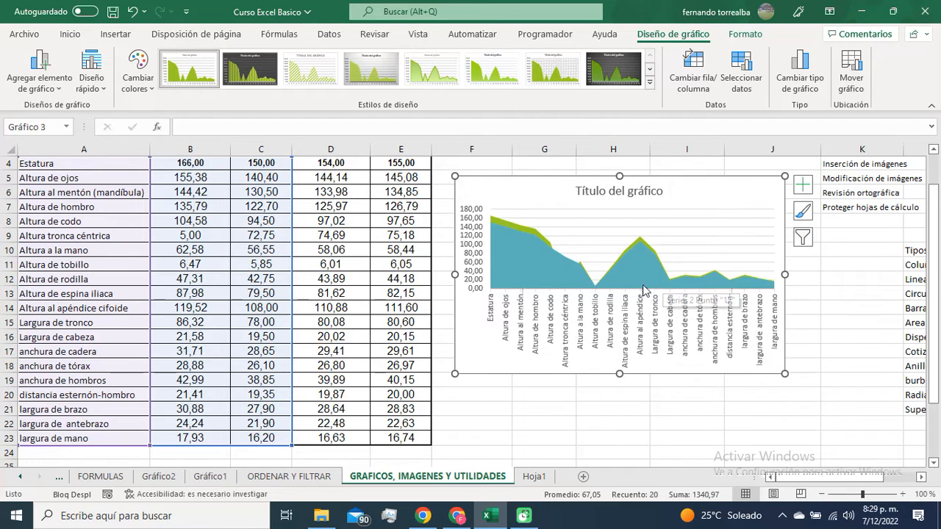
Step: Remove the second data series from the area chart and accept the data source changes
click(744, 72)
click(561, 152)
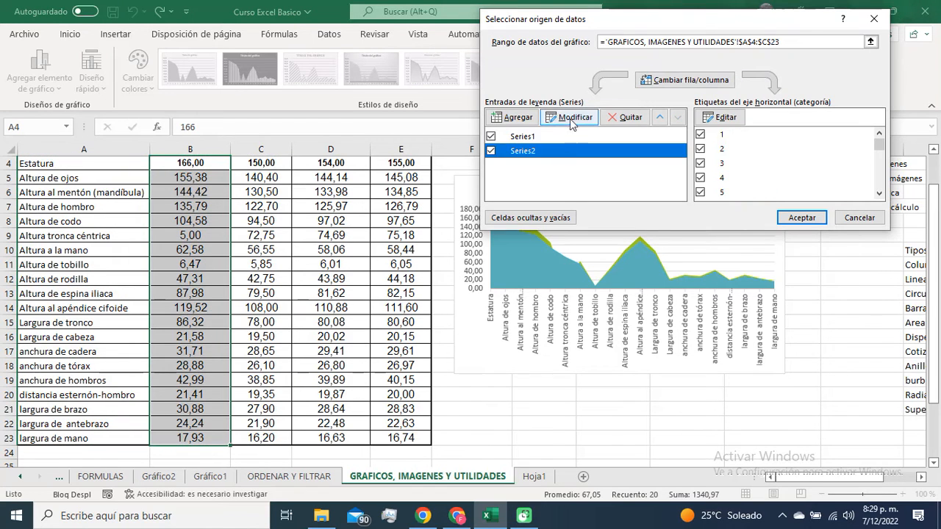
click(625, 118)
click(802, 218)
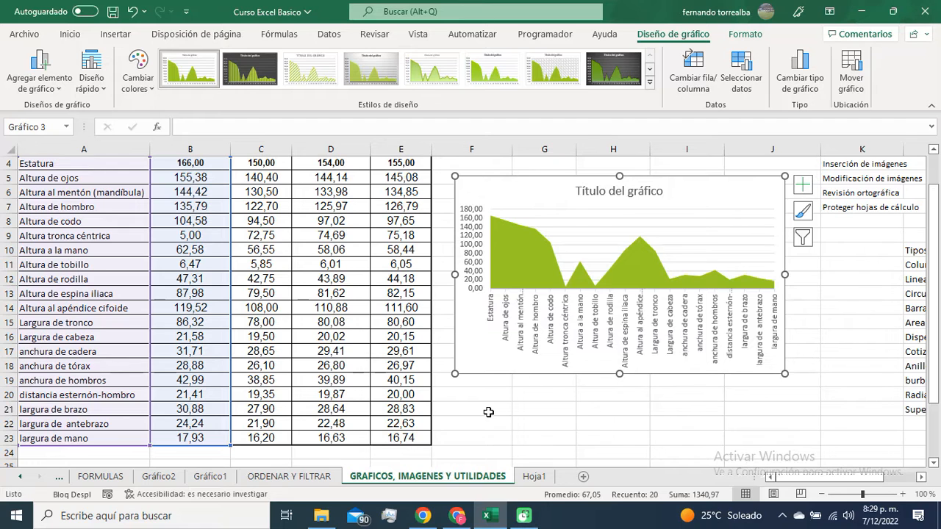
Step: Highlight the four people's name headers above the measurement columns one by one, from column B to column E
scroll(487, 413, up, 1)
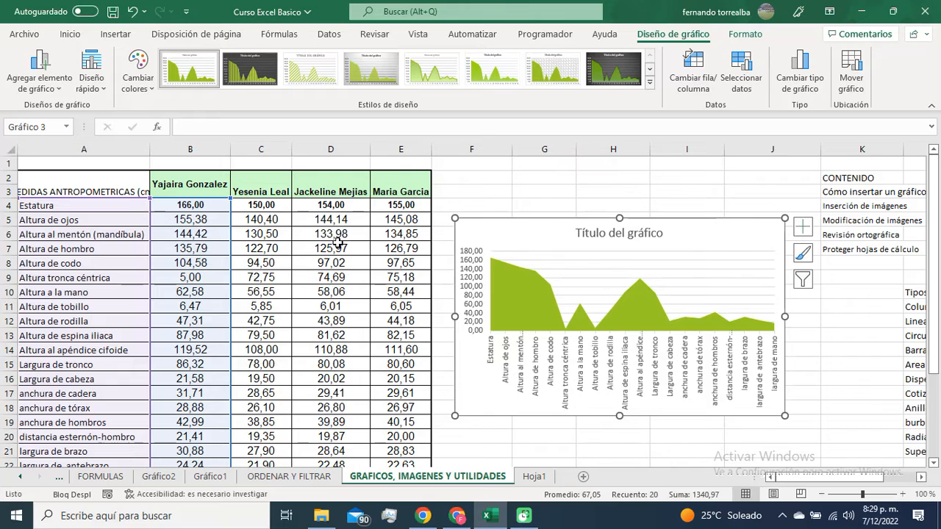
click(204, 184)
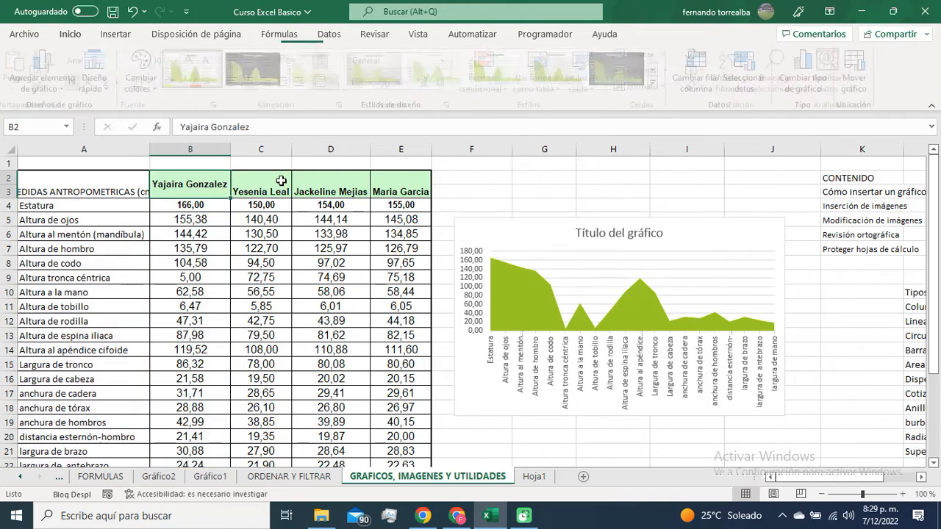
click(261, 180)
click(325, 178)
click(428, 180)
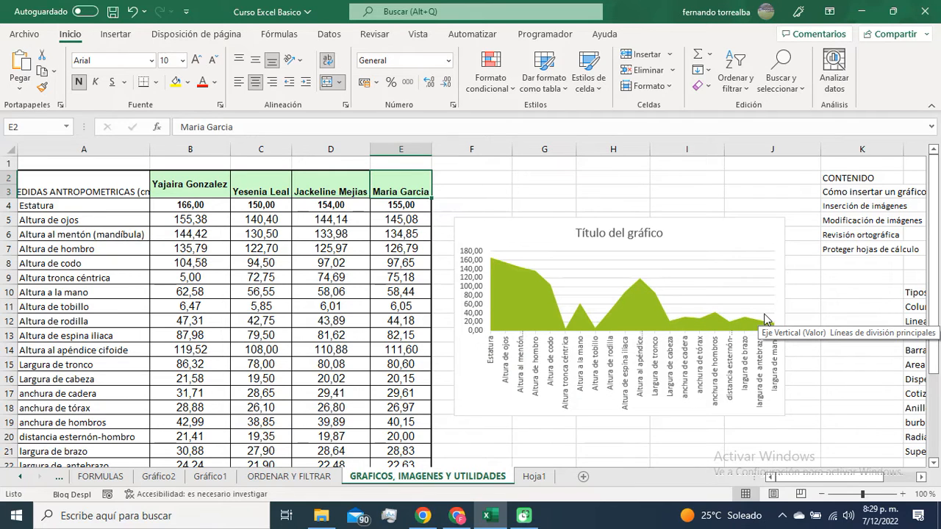
Step: Delete the area chart from the worksheet and select the Dispecion entry in L16 of the chart types list
click(779, 229)
key(Delete)
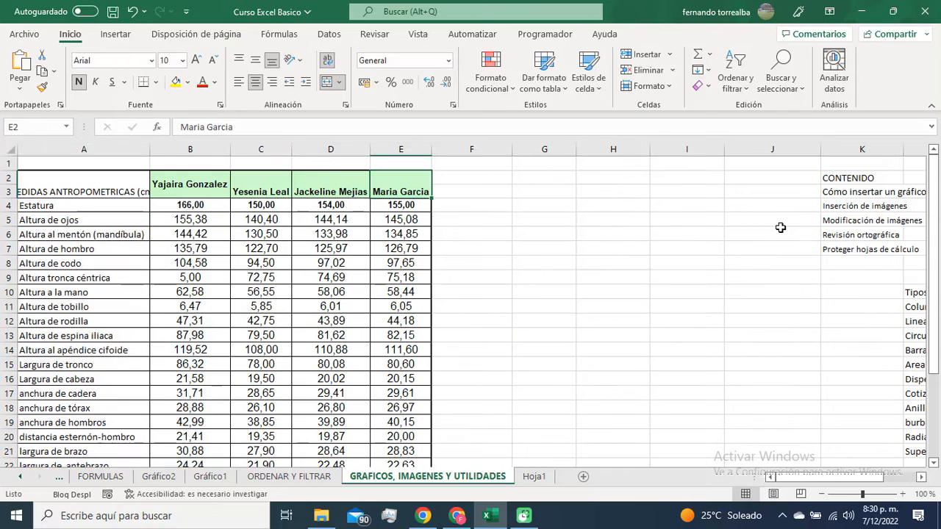
click(914, 378)
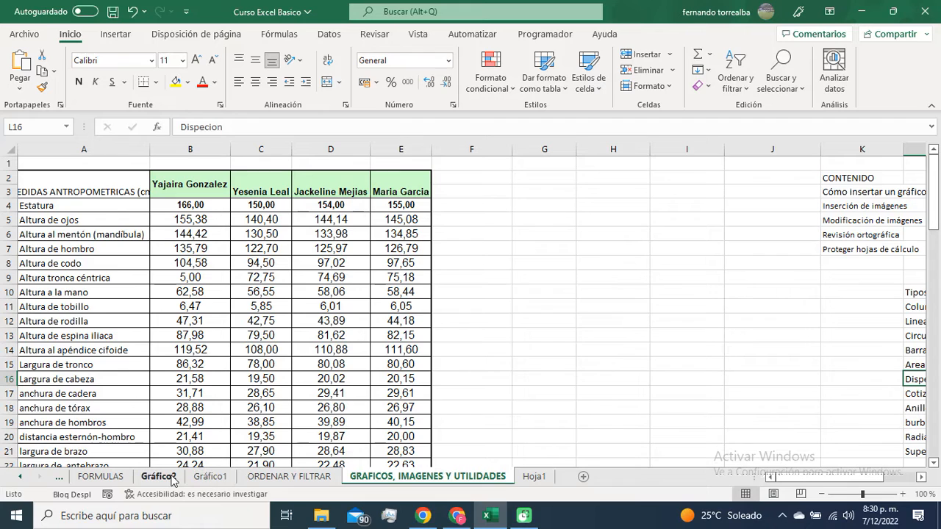
Step: Examine the column chart on the Gráfico1 sheet and return to the GRAFICOS, IMAGENES Y UTILIDADES sheet
click(209, 476)
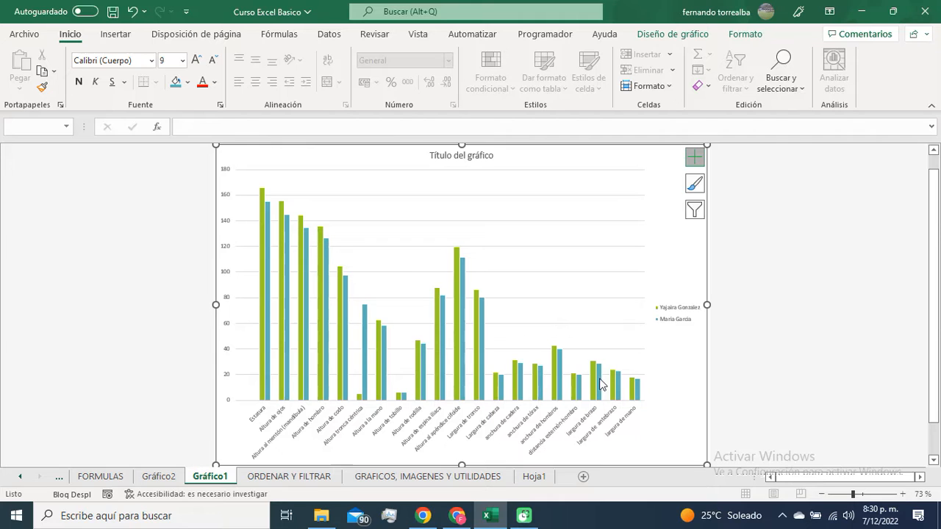
mouse_move(611, 388)
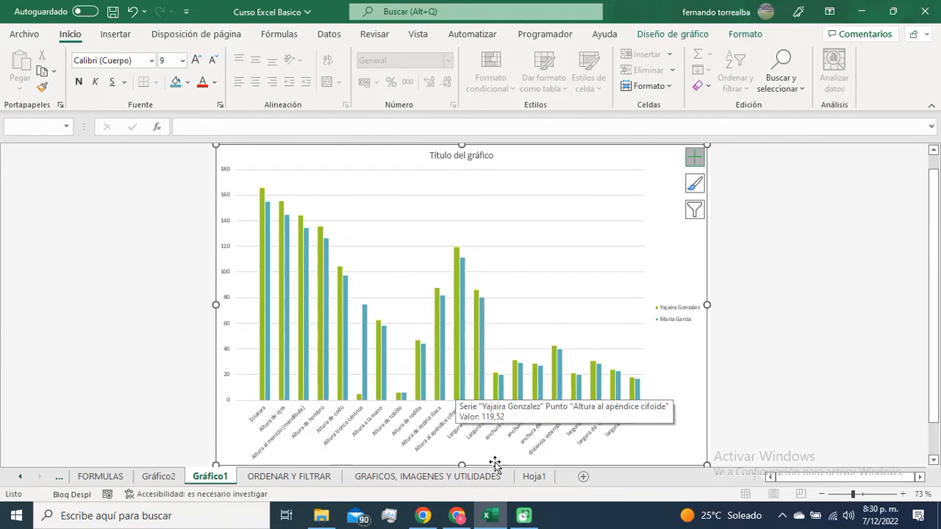
click(479, 478)
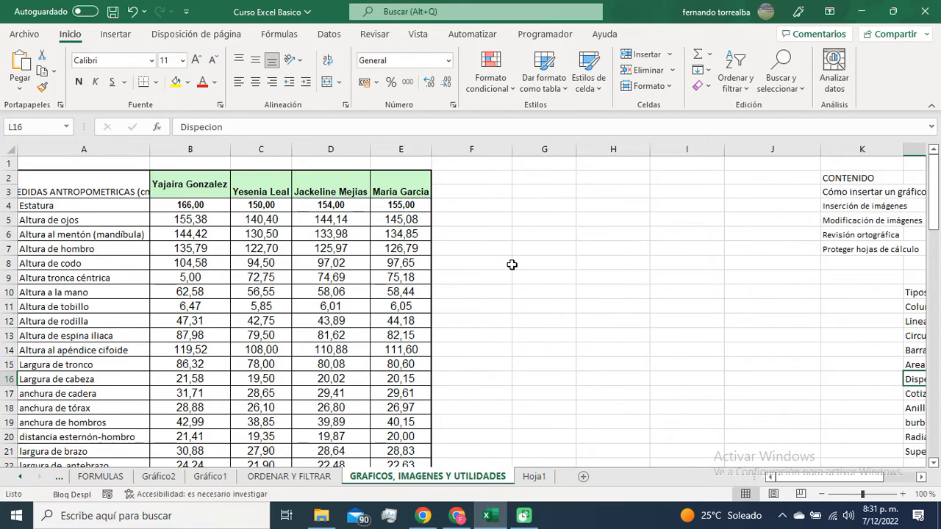
Step: Insert a markers-only scatter chart and move it beside the measurements table, over columns F to I
click(120, 37)
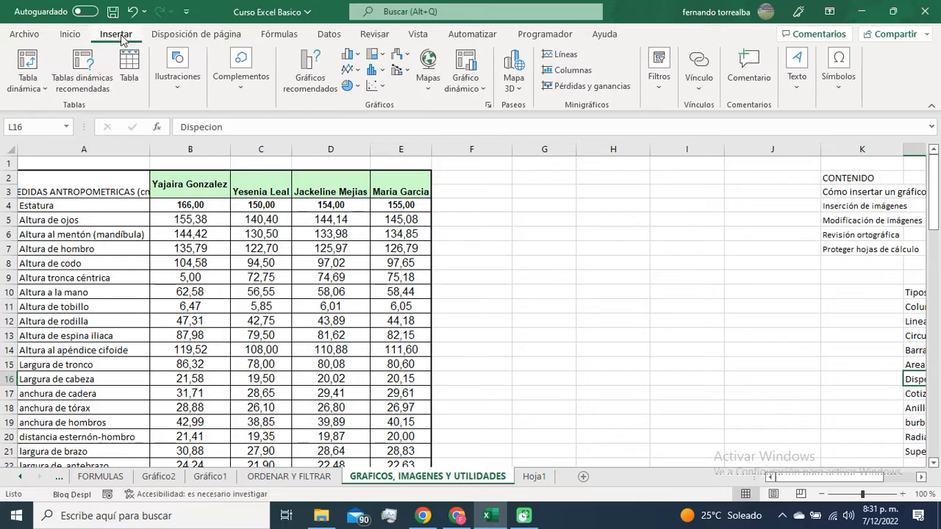
click(375, 86)
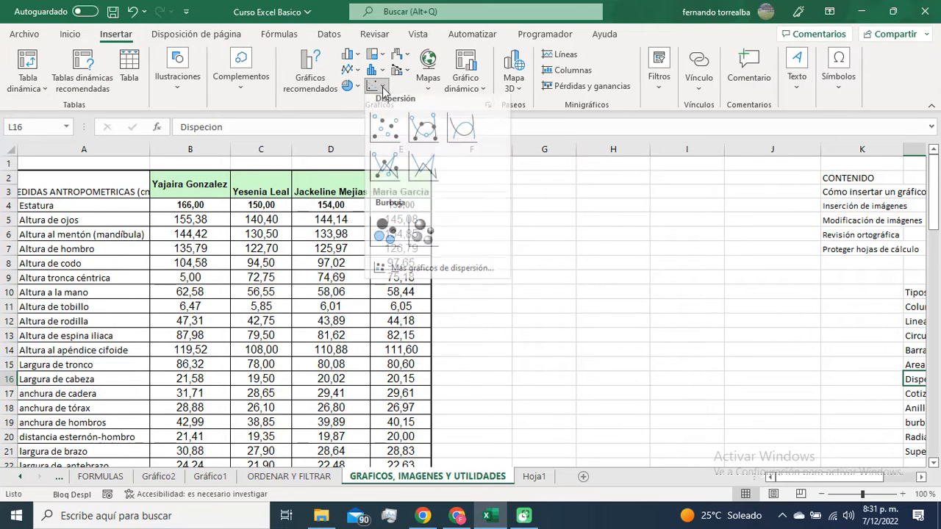
click(385, 131)
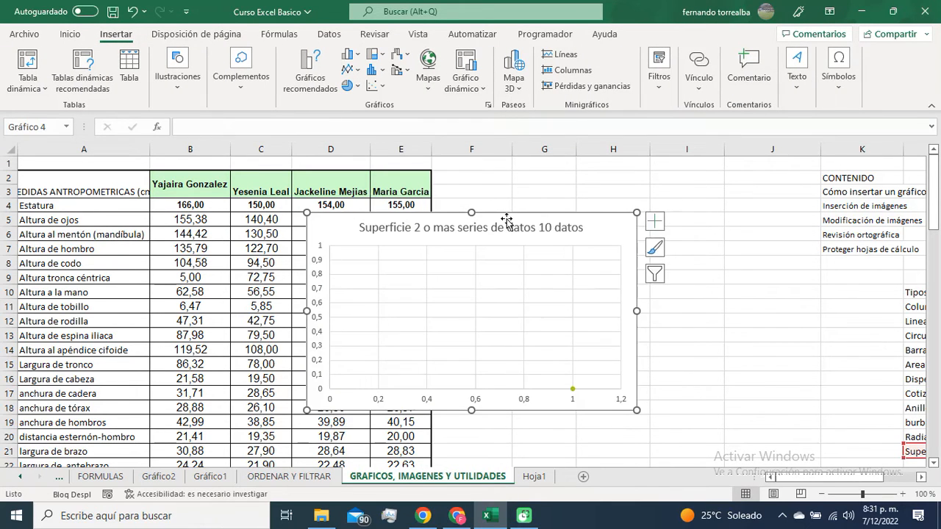
drag(507, 221, 649, 200)
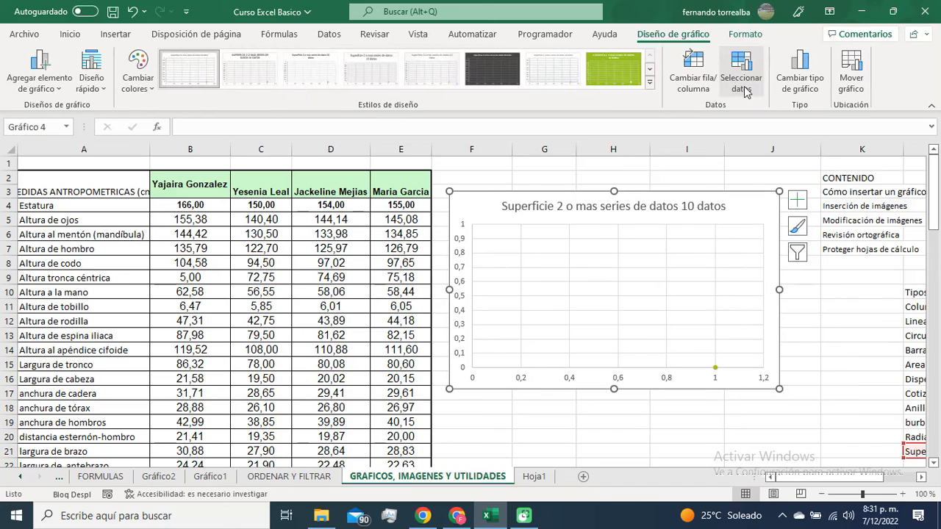
Step: Add a data series to the scatter chart with E4:E23 as its Y values
click(748, 79)
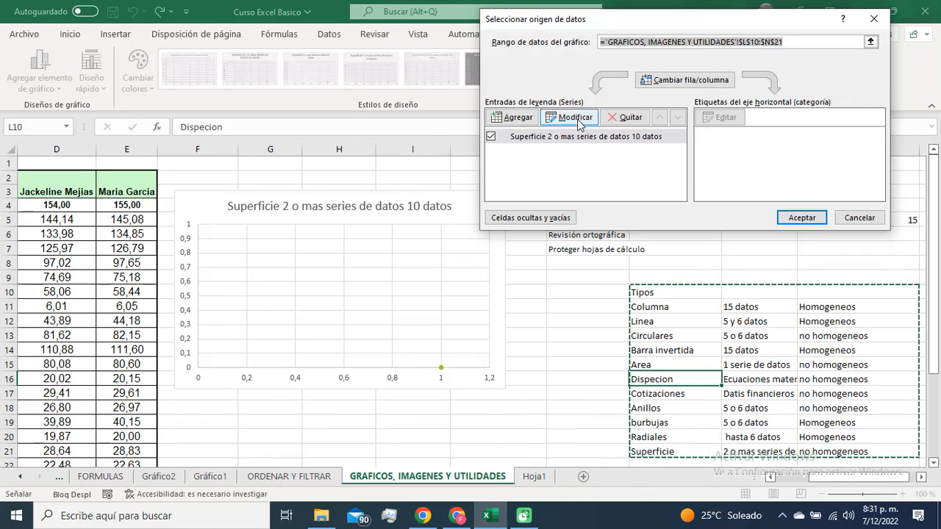
click(513, 117)
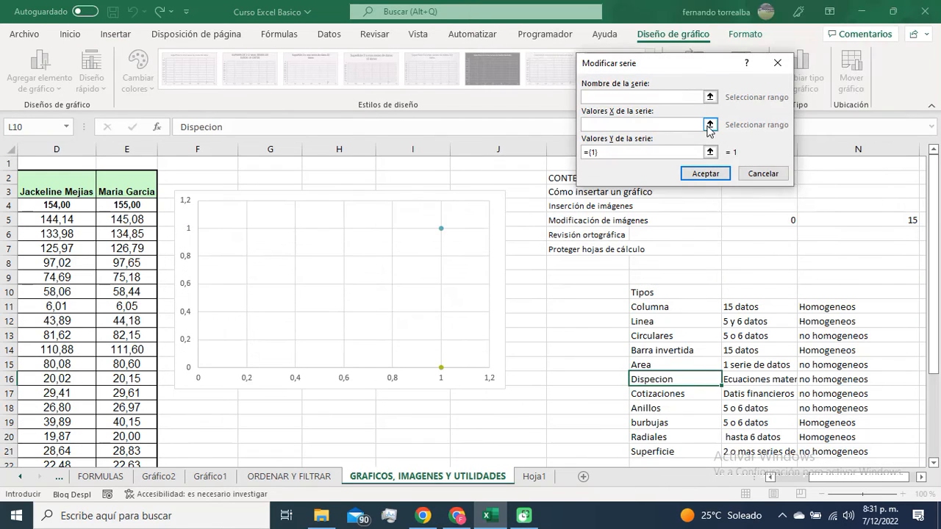
click(710, 151)
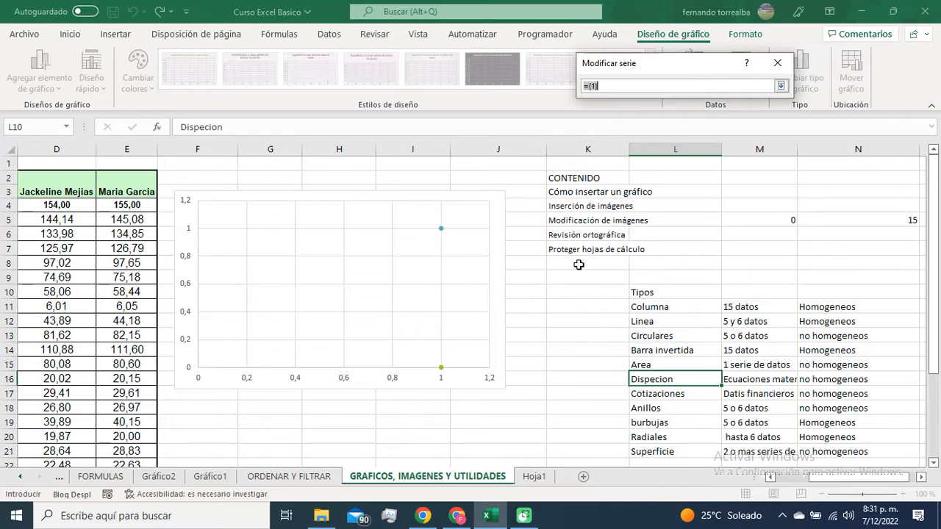
drag(137, 206, 140, 437)
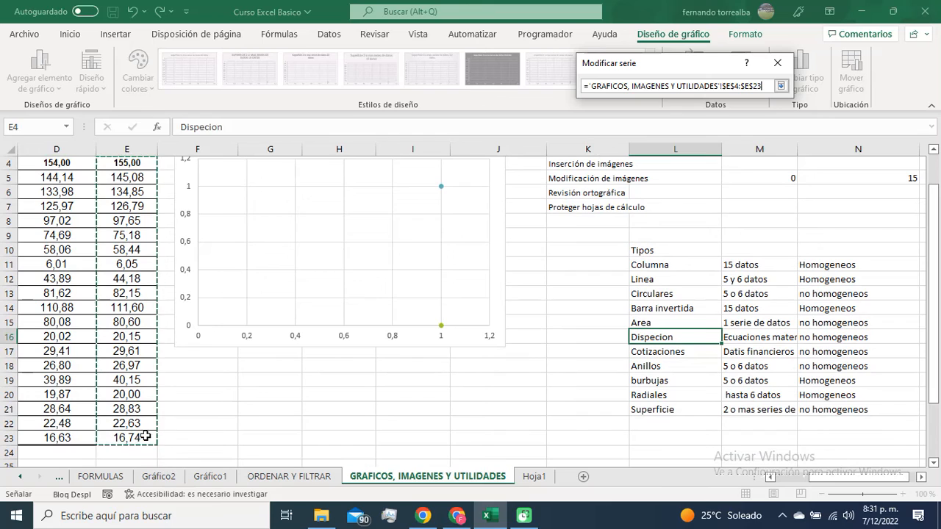
click(780, 86)
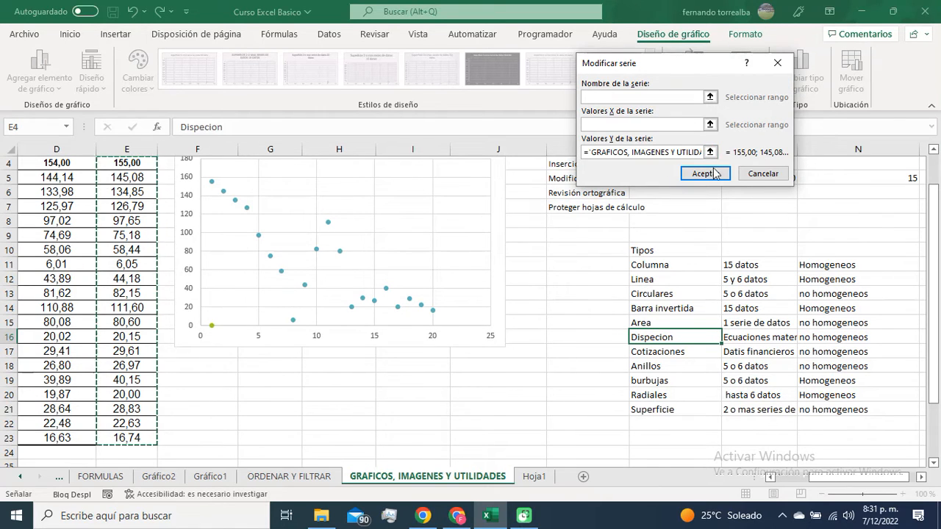
click(705, 173)
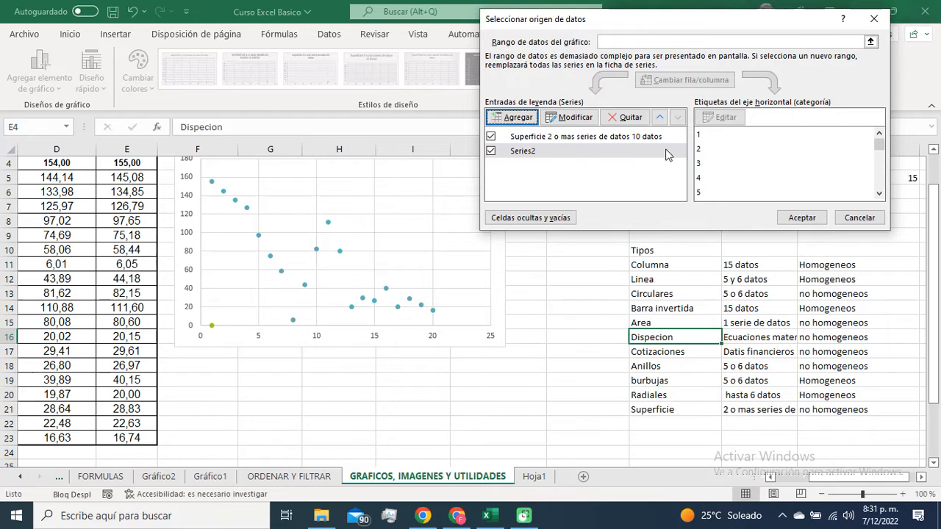
Step: Remove the "Superficie 2 o mas series de datos 10 datos" series from the scatter chart and accept the data source changes
click(512, 138)
click(630, 119)
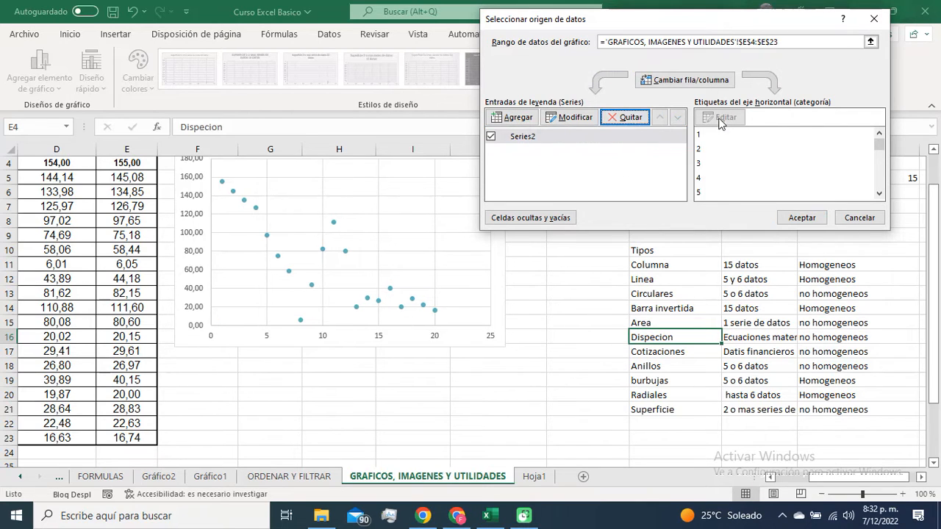
click(621, 140)
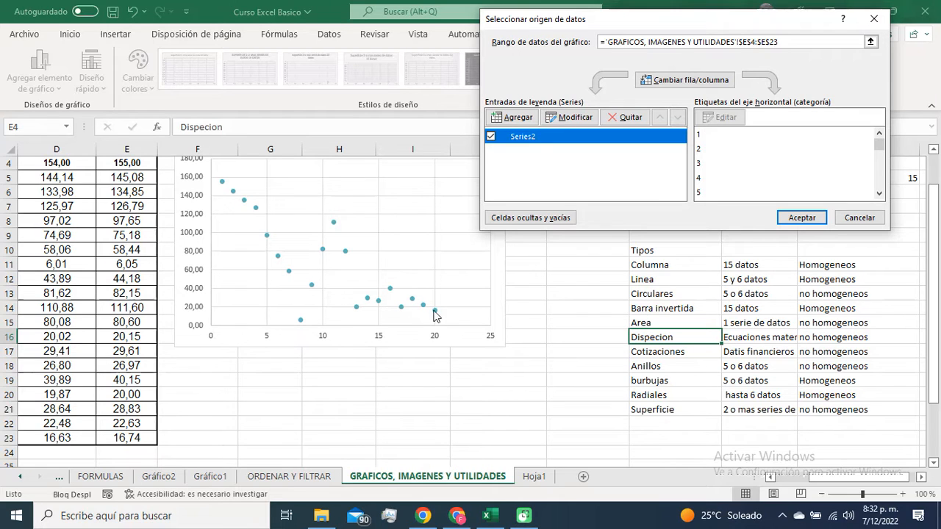
click(801, 218)
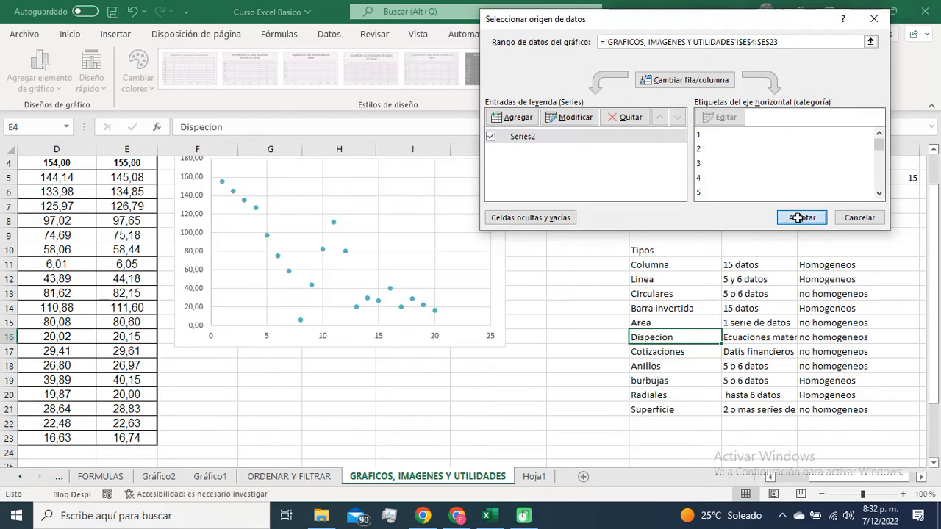
click(343, 388)
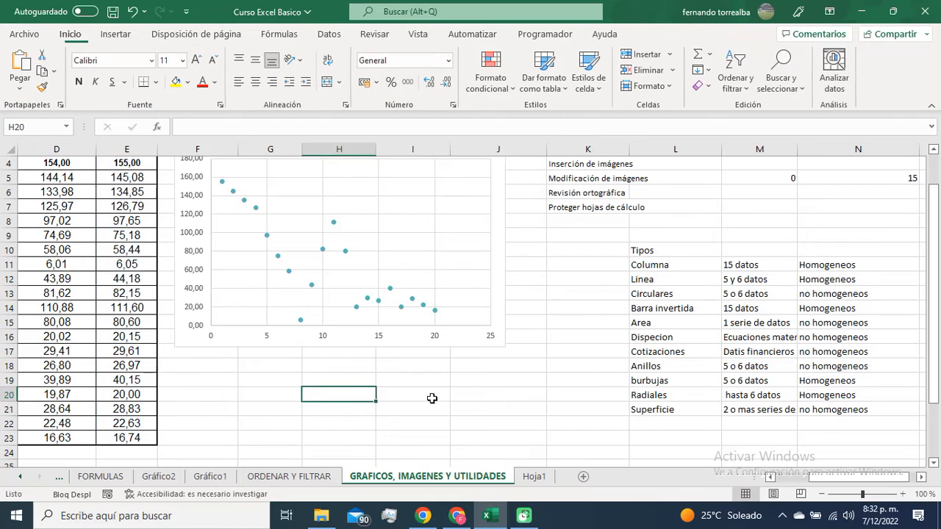
Step: Compare the source values in E4:E23, including E4 and E5 individually, with the plotted points of the scatter chart
scroll(431, 395, up, 1)
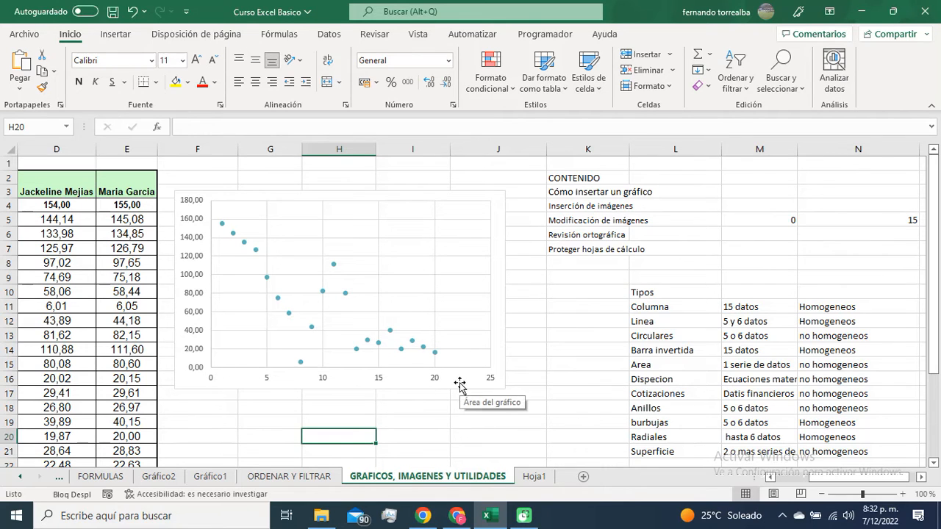
drag(126, 206, 151, 439)
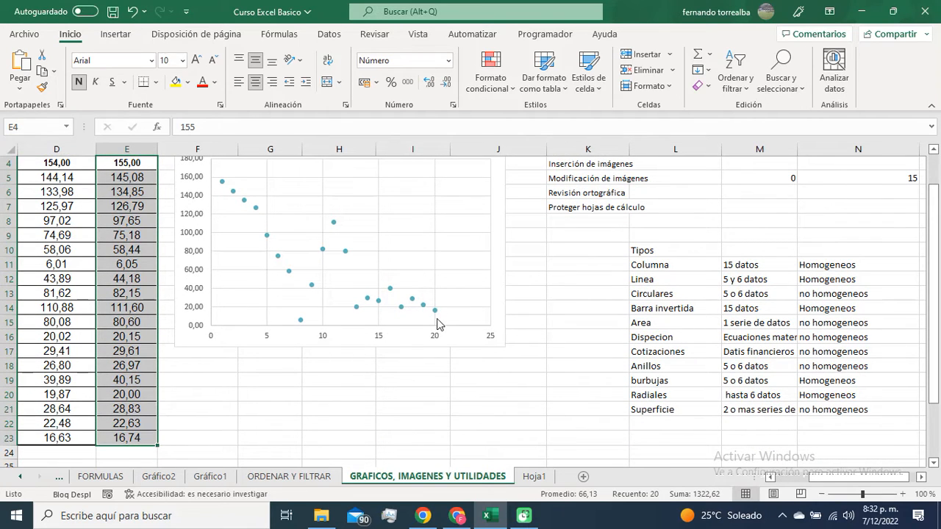
scroll(361, 408, up, 1)
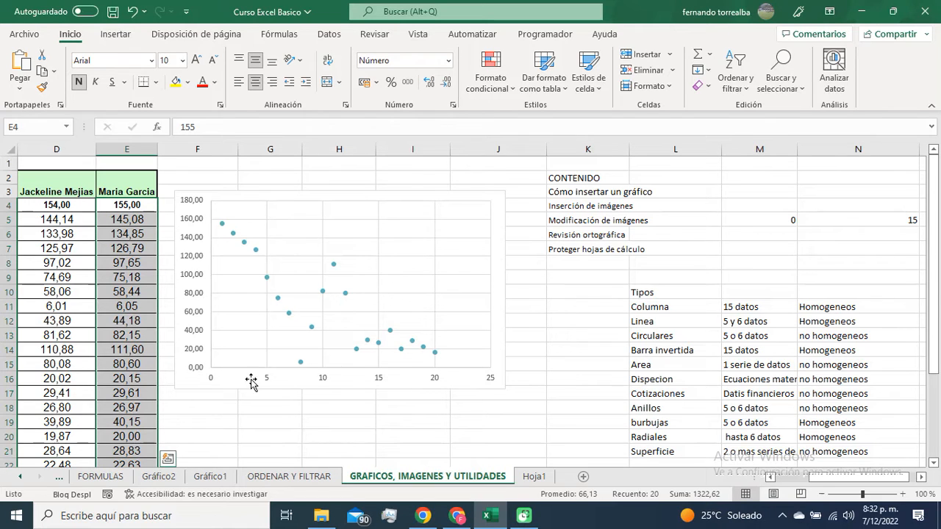
click(130, 208)
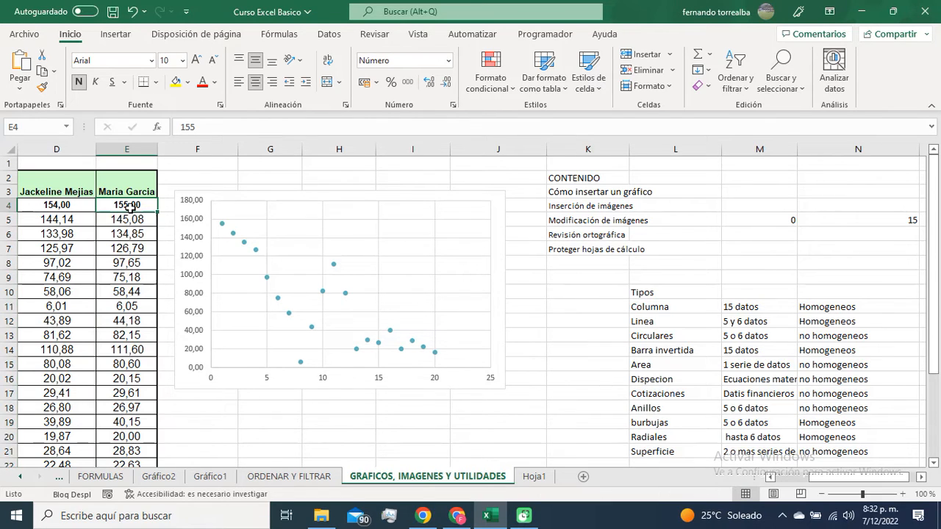
click(137, 224)
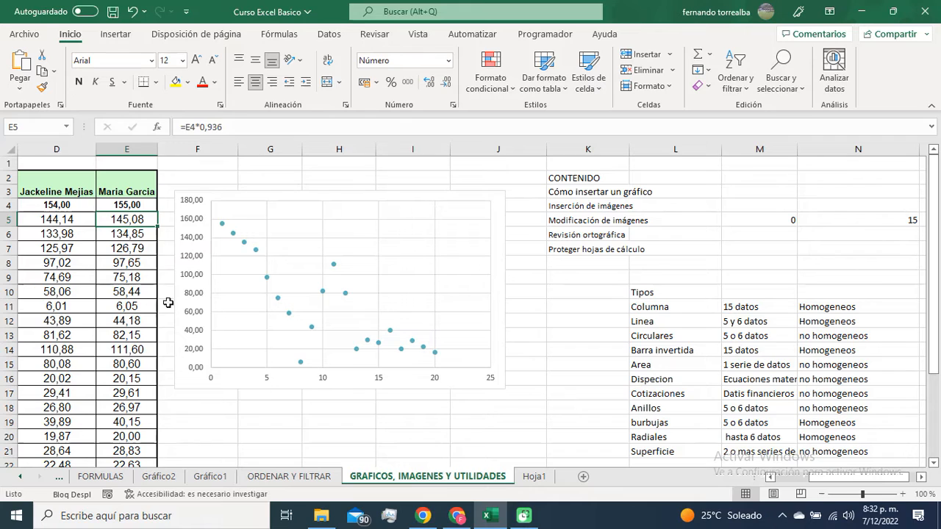
click(133, 205)
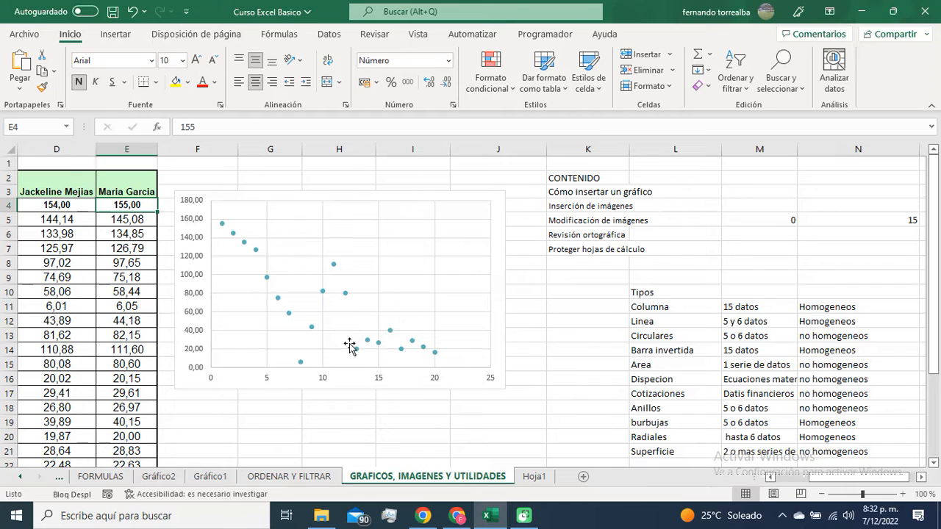
click(334, 267)
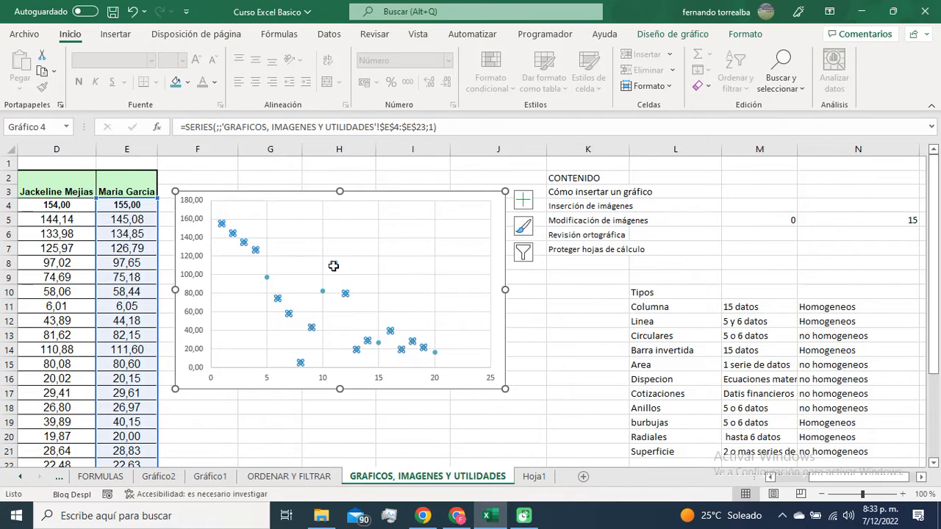
Step: Add a linear trendline to the scatter chart and close the chart area formatting pane
click(442, 200)
double_click(449, 197)
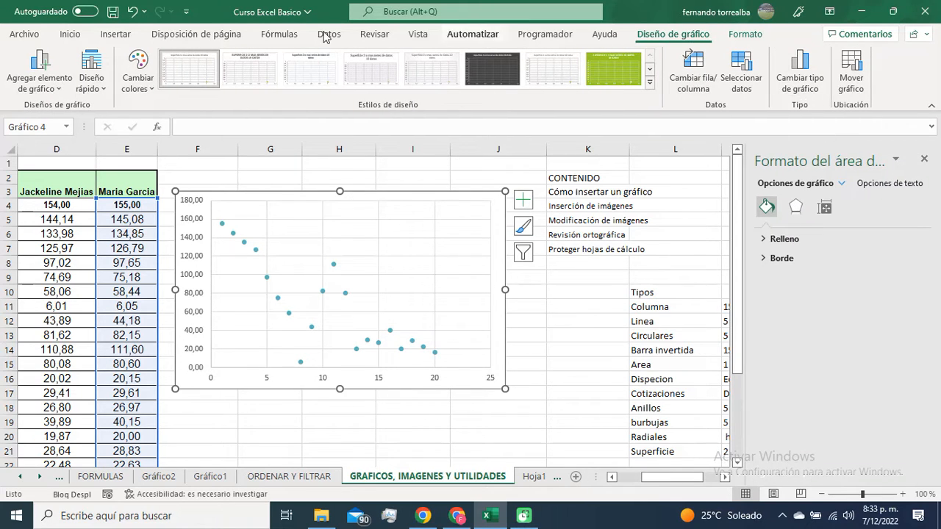
click(52, 81)
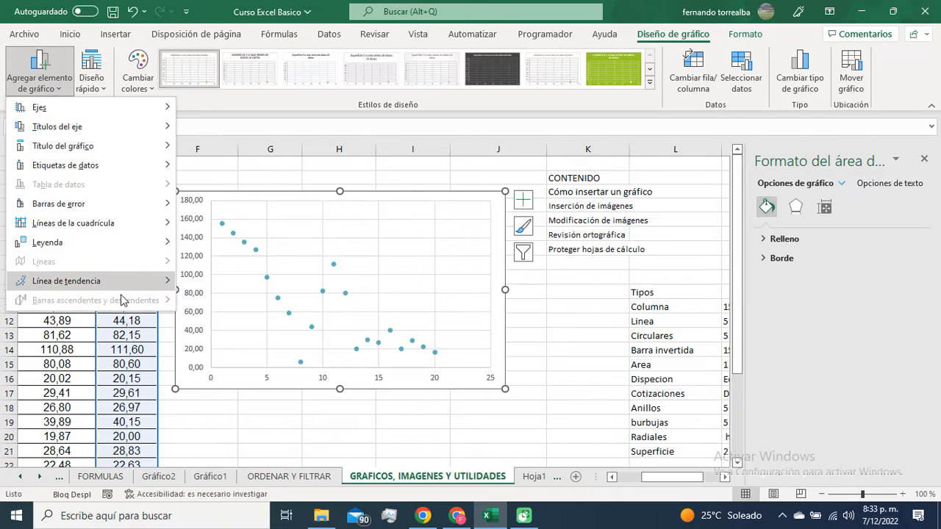
mouse_move(123, 287)
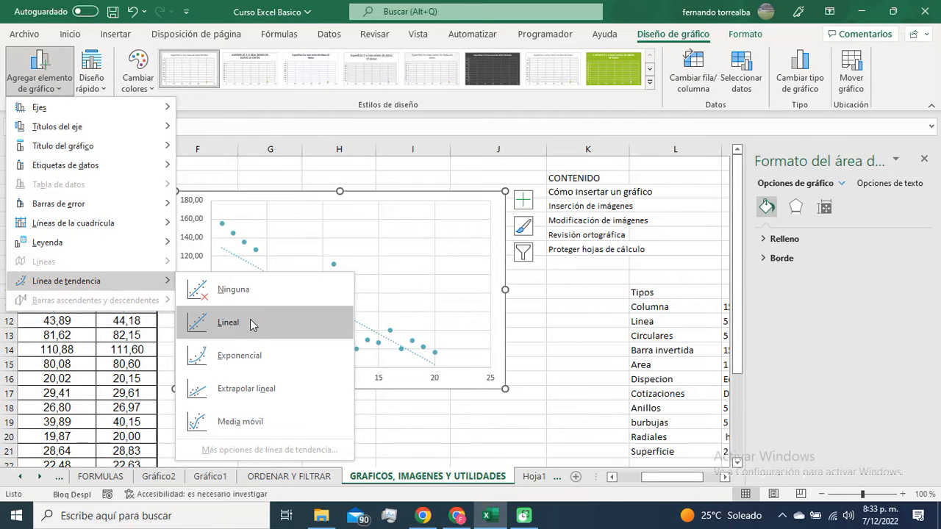
click(250, 321)
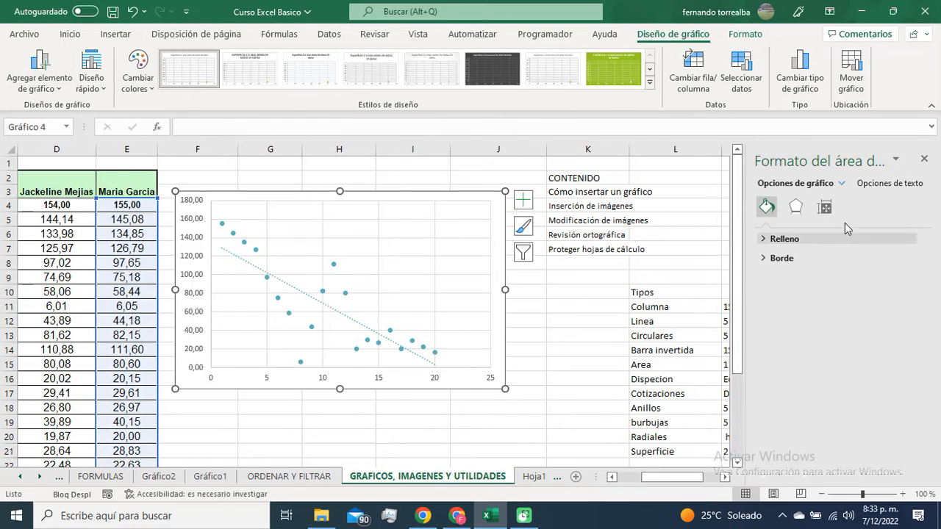
click(924, 159)
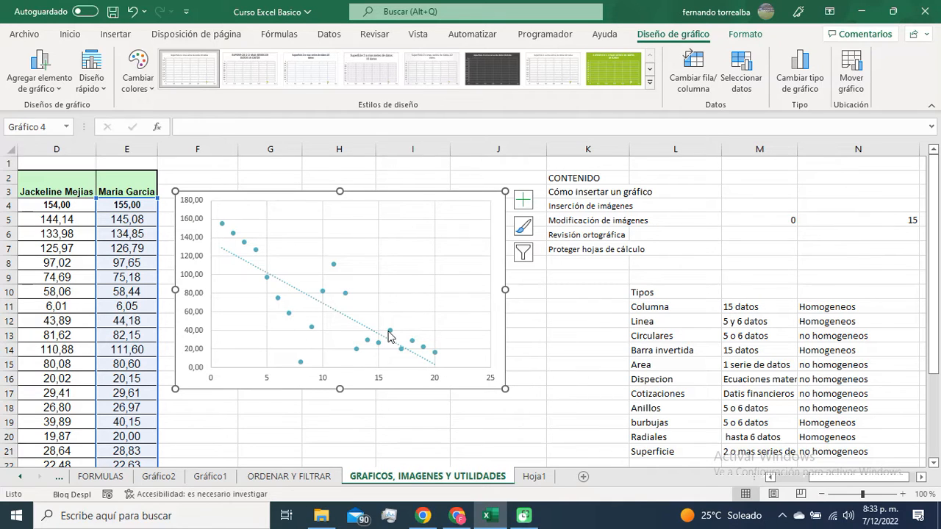
Step: Fit column M to its longest entry and narrow it slightly so "Ecuaciones matematicas" stays readable
mouse_move(389, 336)
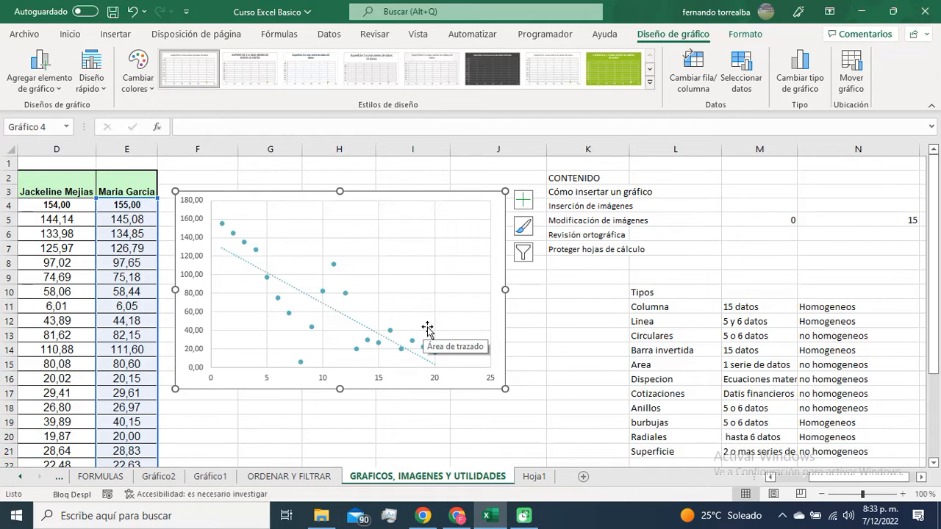
double_click(798, 149)
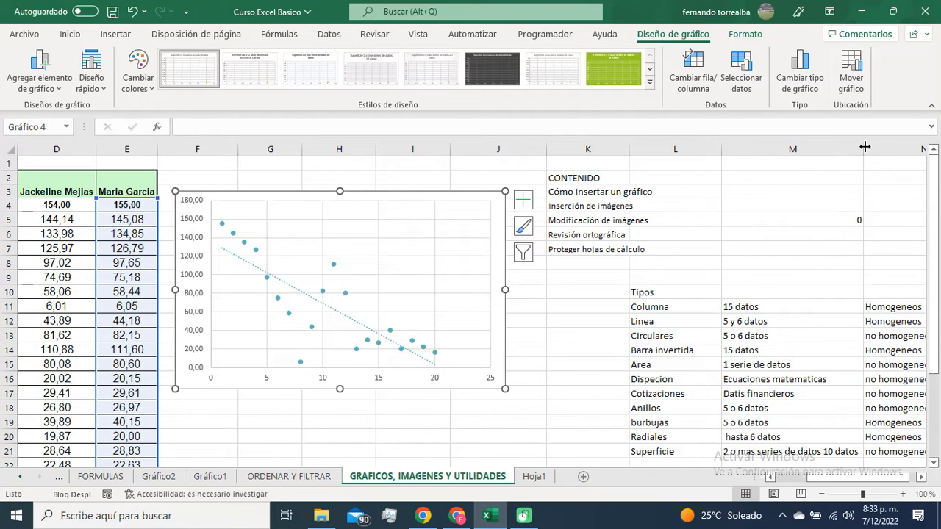
drag(865, 148, 828, 150)
Step: Insert the built-in Pythagorean theorem equation a² + b² = c² and stretch its text box across columns I to L
click(683, 208)
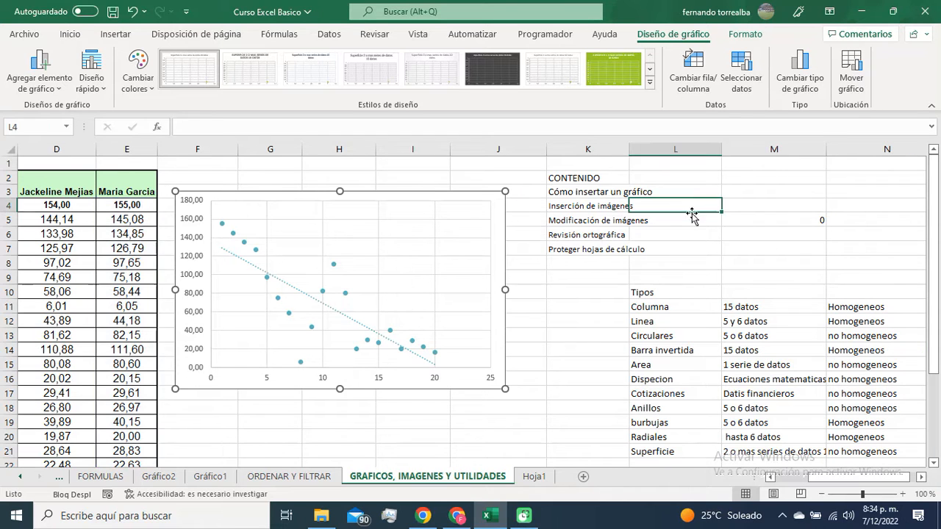
click(107, 37)
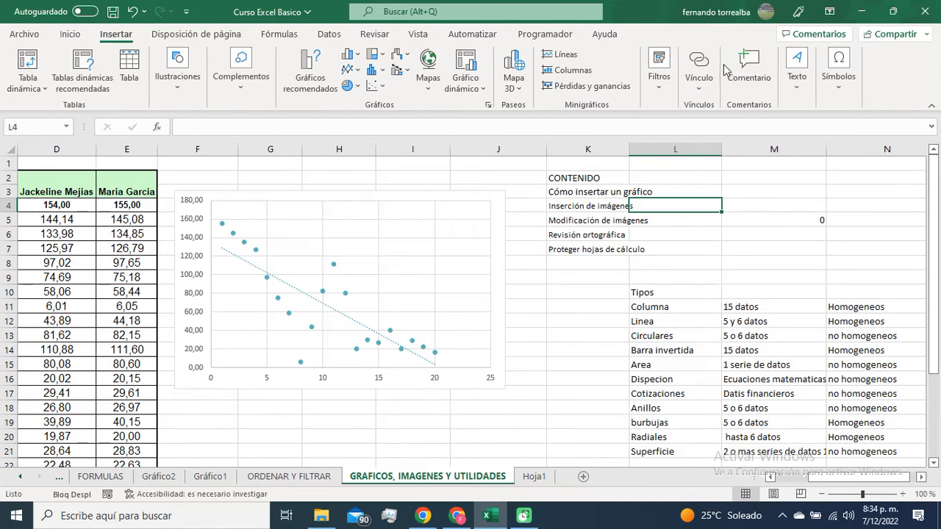
click(800, 85)
click(839, 87)
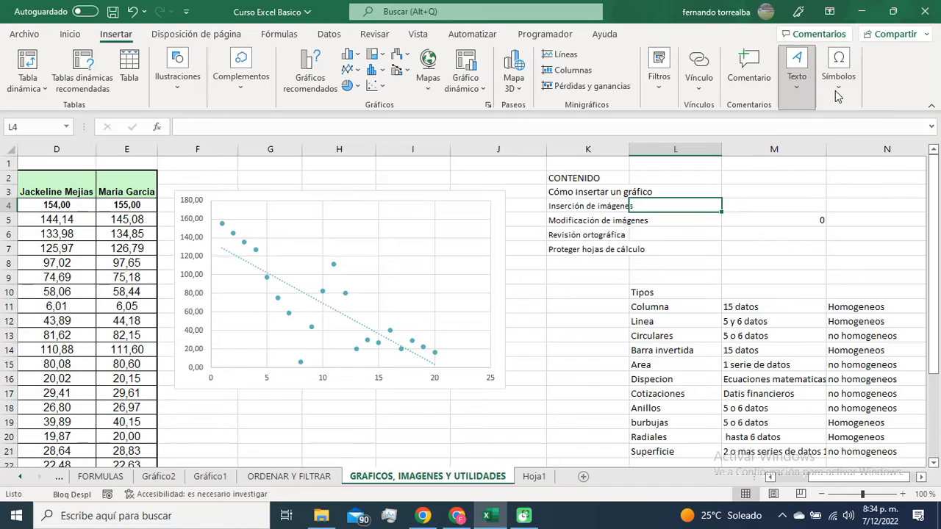
click(839, 152)
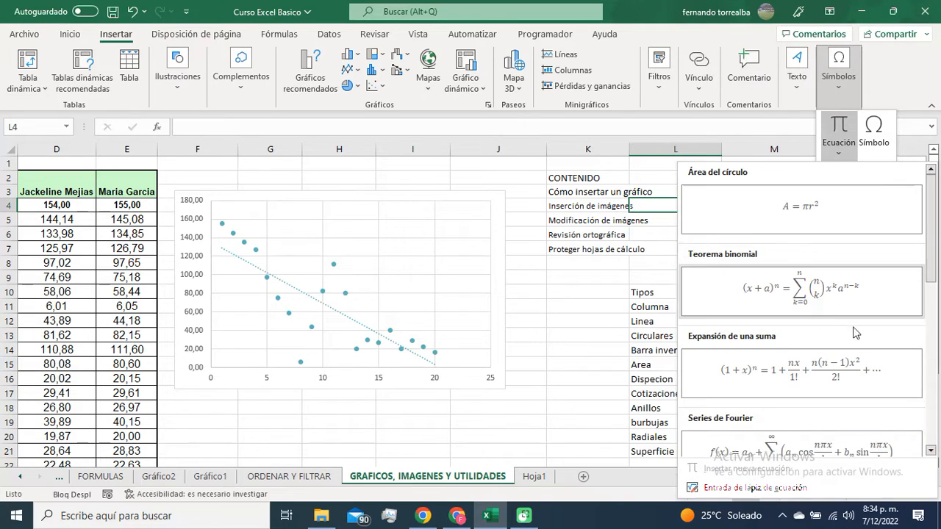
scroll(860, 340, down, 5)
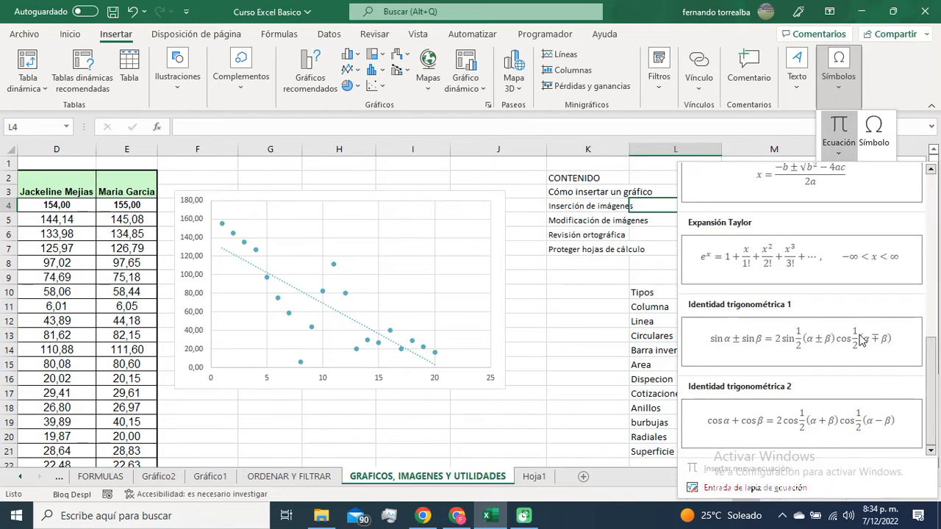
scroll(862, 339, up, 2)
click(849, 278)
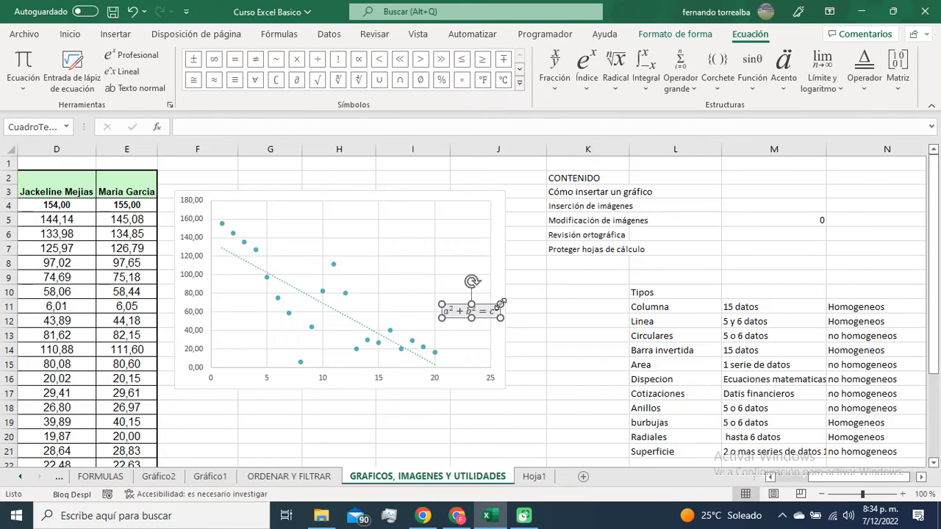
drag(499, 304, 657, 245)
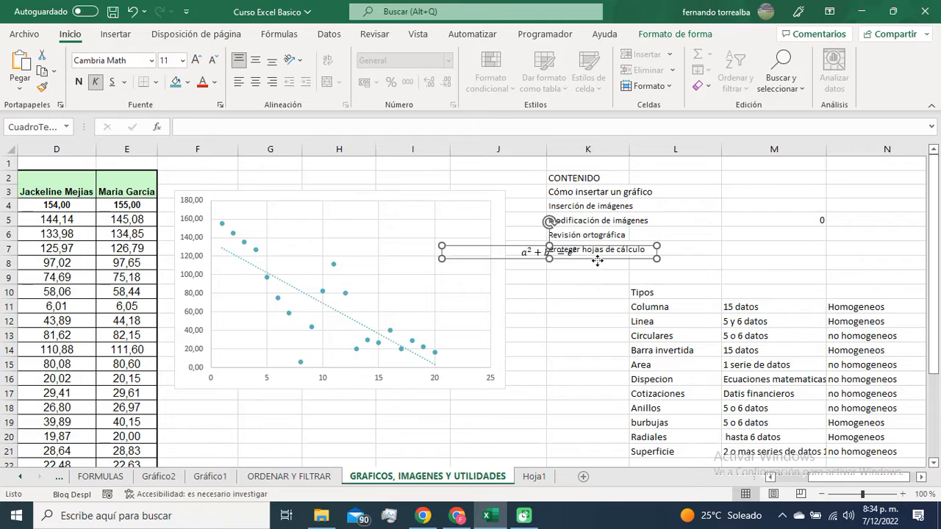
Step: Move the a² + b² = c² equation box into the empty space just above the Tipos list
drag(598, 262, 757, 280)
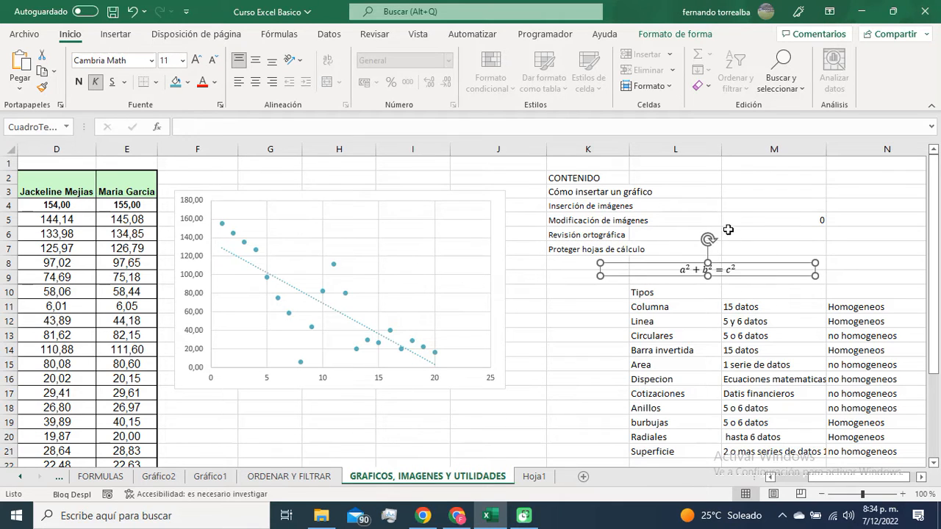
click(750, 221)
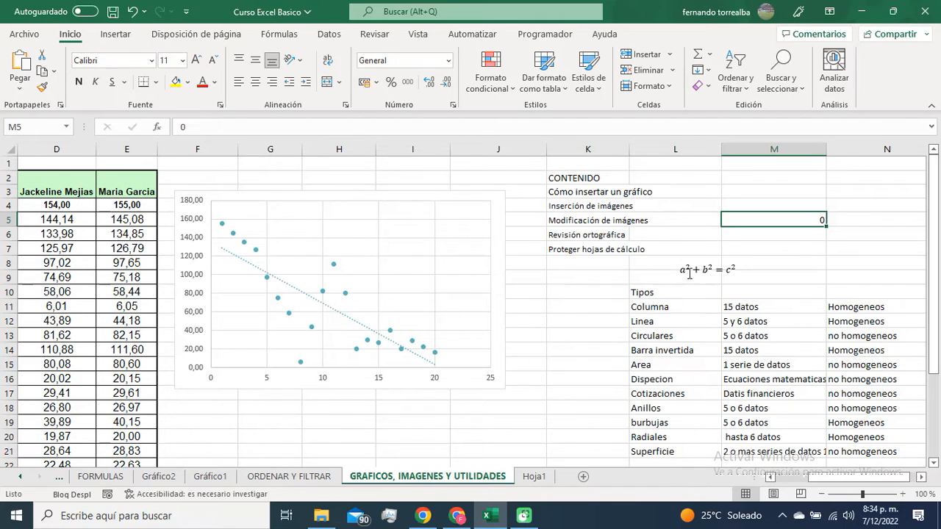
Step: Change the scatter chart to the Burbuja type and apply the second chart style with hatched bubbles
click(496, 204)
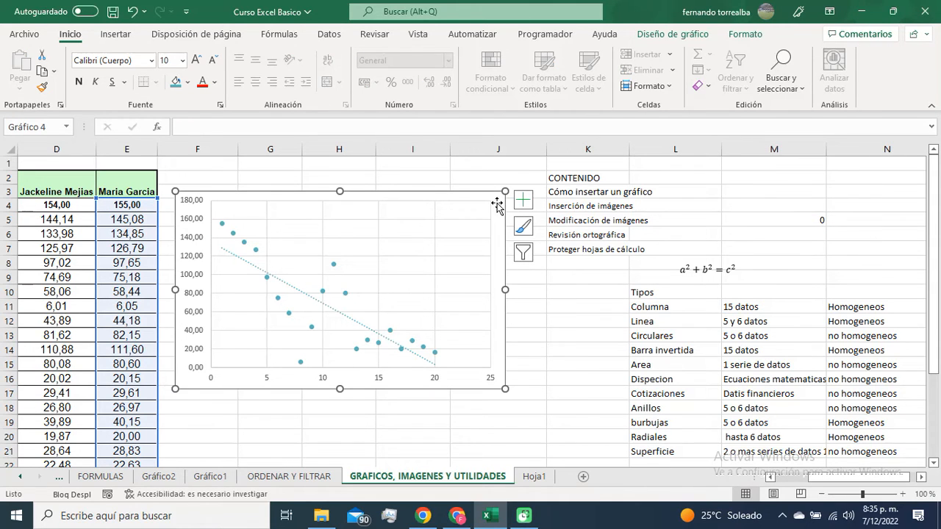
double_click(497, 205)
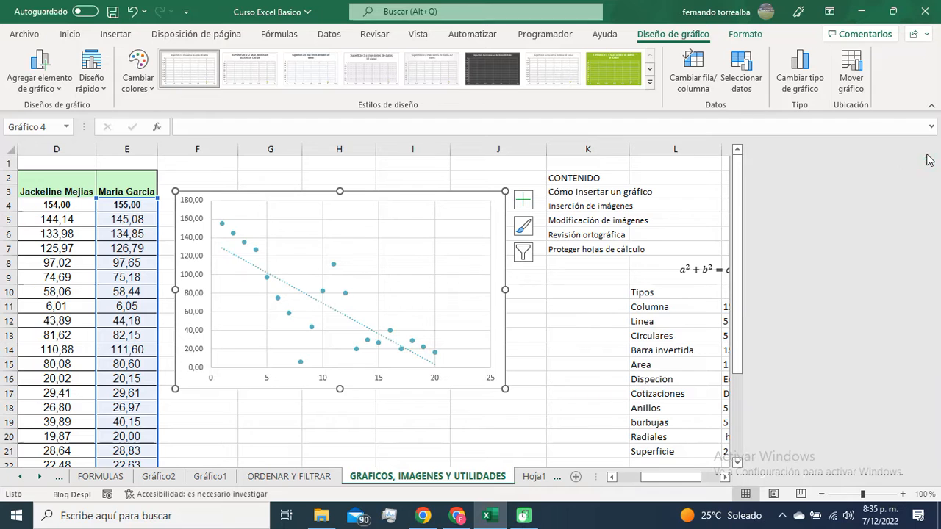
click(926, 159)
click(800, 73)
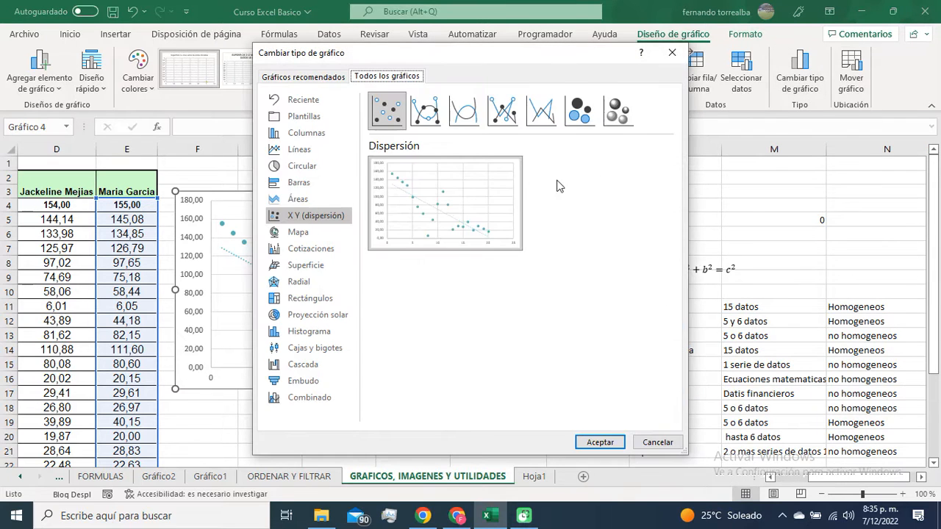
click(592, 117)
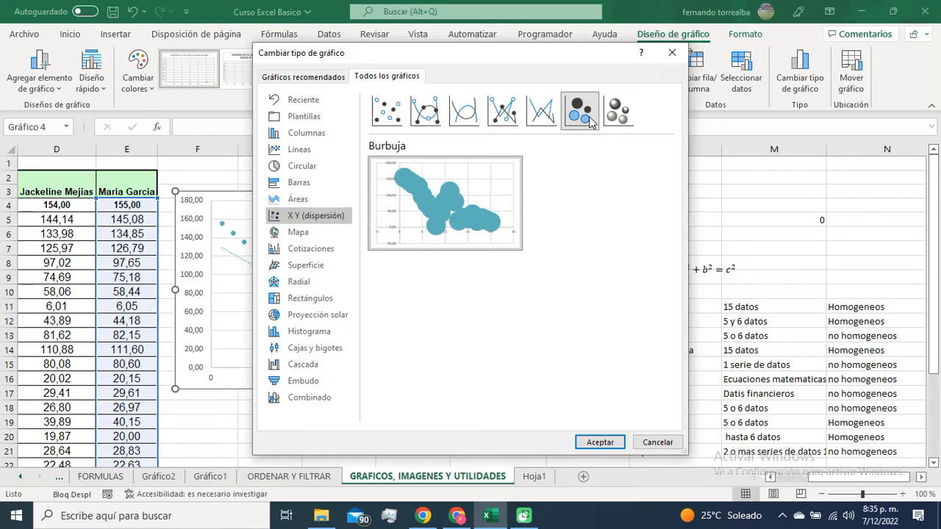
click(598, 442)
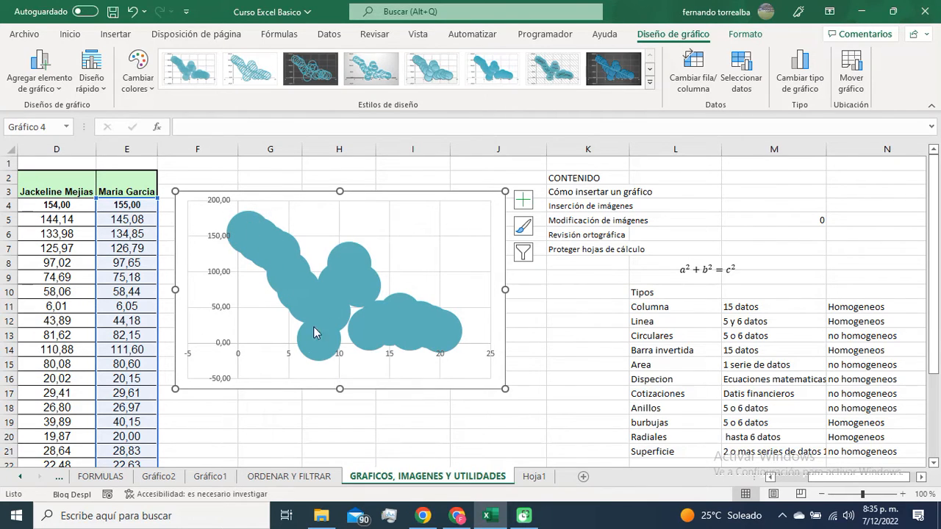
click(252, 79)
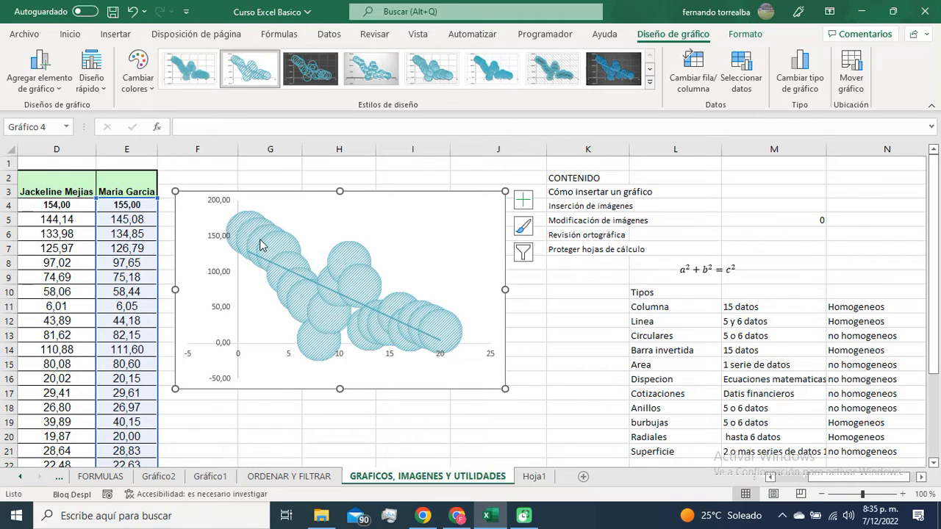
mouse_move(261, 245)
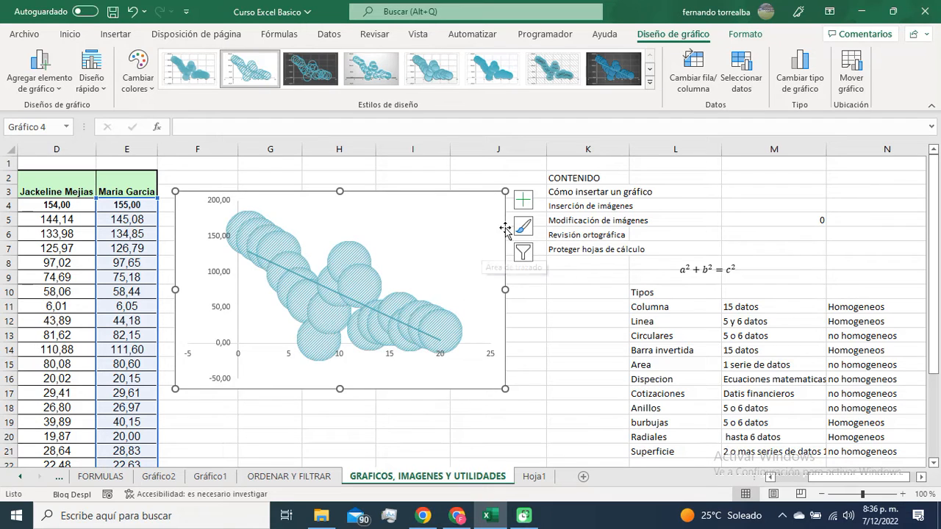
Step: Delete the bubble chart from the worksheet
click(489, 210)
click(499, 200)
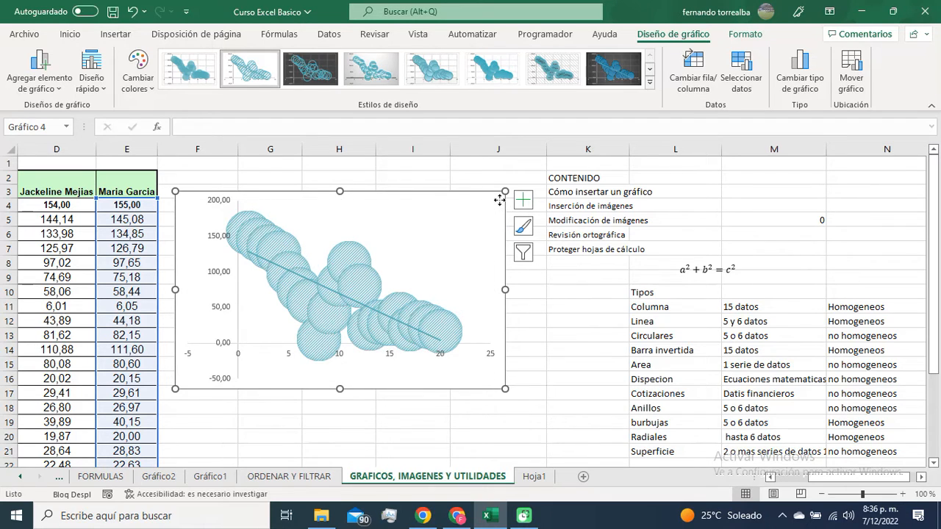
key(Escape)
key(Delete)
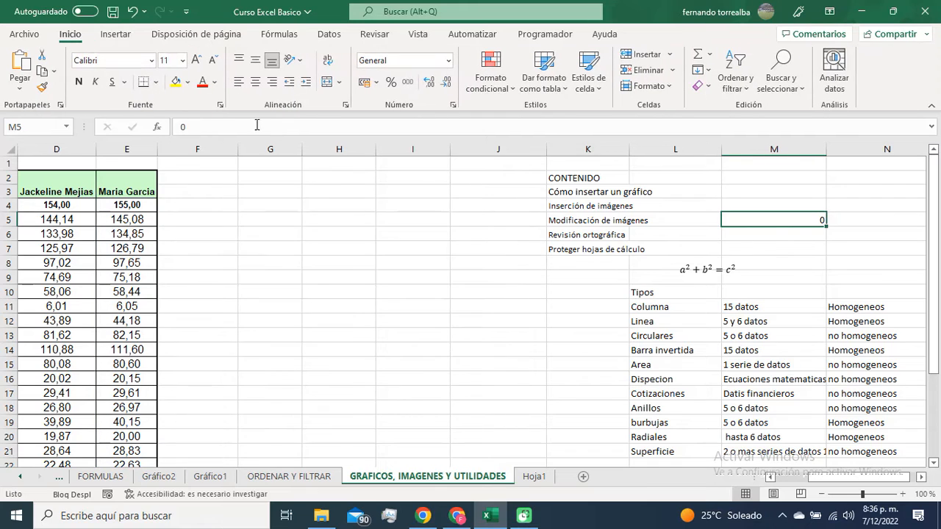
Step: Insert an "Apertura, máximos, mínimos, cierre" stock chart from the measurements table and place it beside the table from row 8 down
click(125, 36)
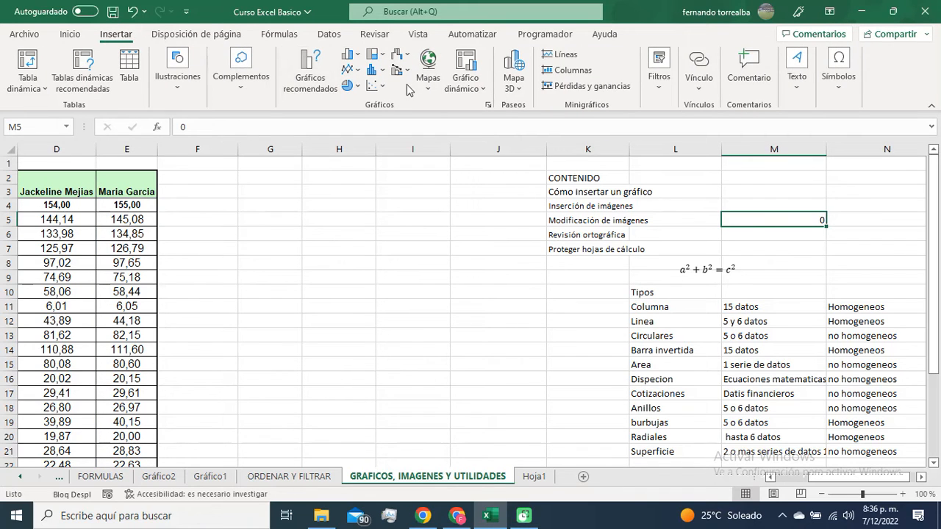
click(407, 72)
click(407, 72)
click(409, 58)
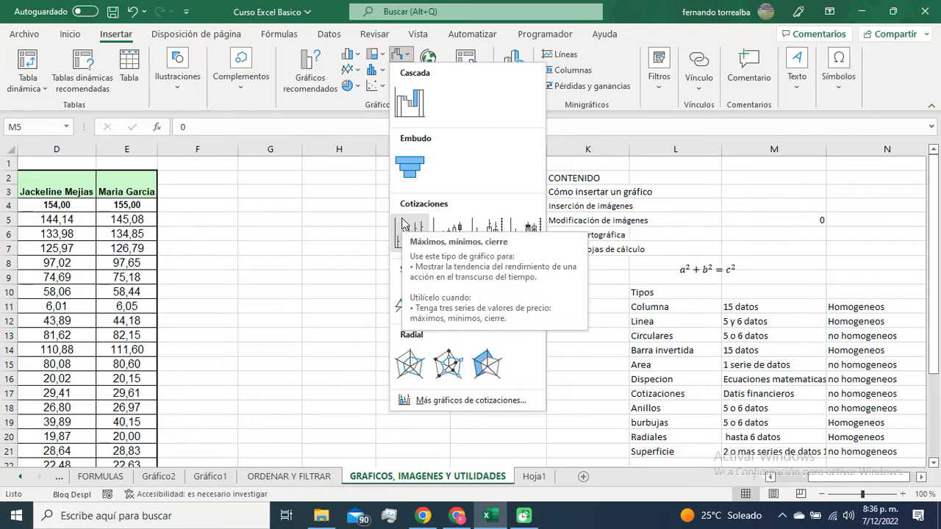
click(58, 192)
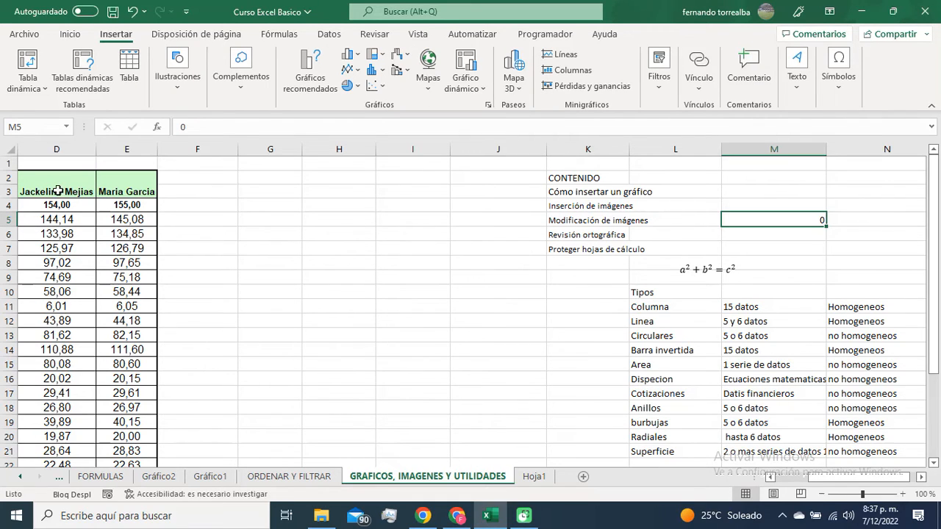
click(58, 192)
click(122, 184)
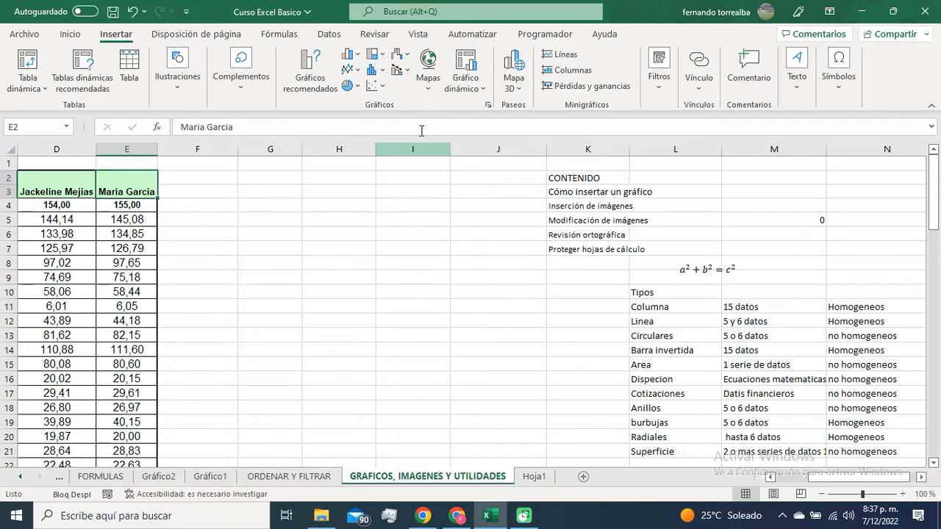
click(408, 71)
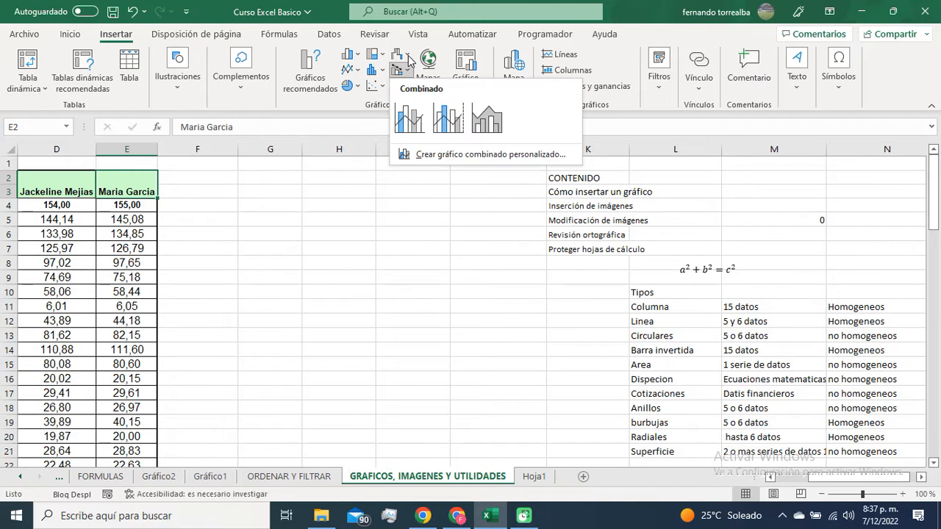
click(409, 56)
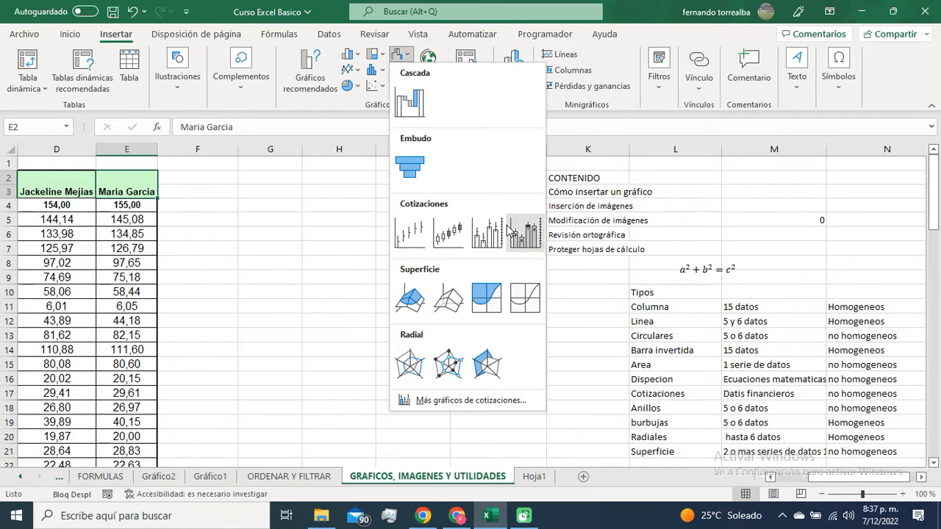
click(449, 246)
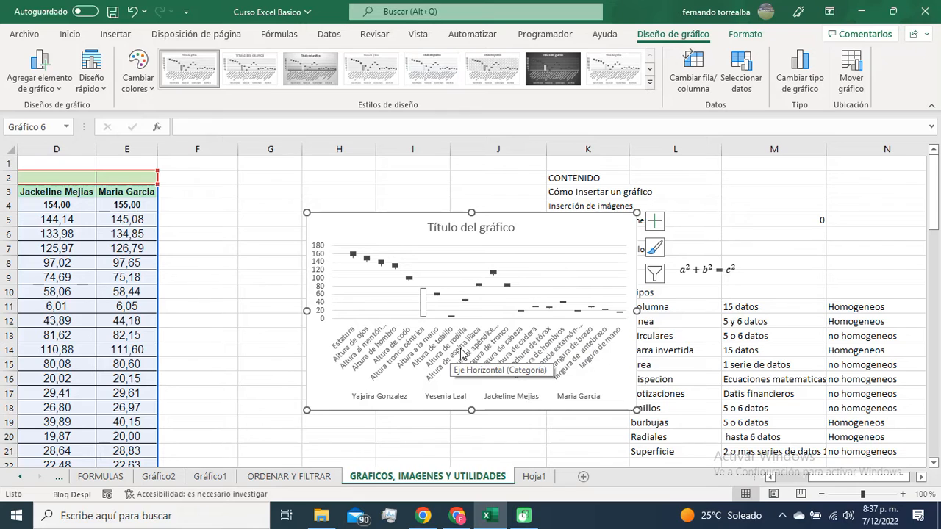
mouse_move(569, 227)
mouse_down()
mouse_move(416, 223)
mouse_move(448, 280)
mouse_up()
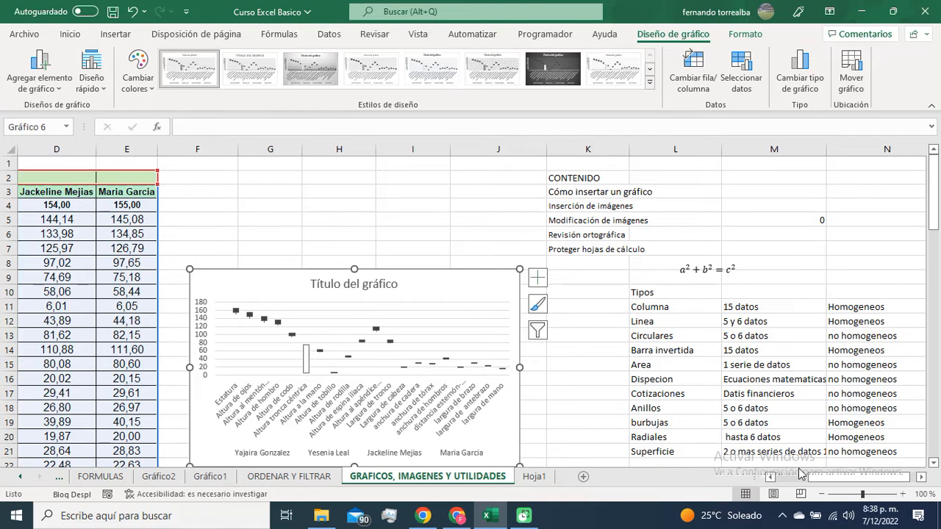
Step: Compare the stock chart with its source data in columns A to E and delete the chart
drag(824, 480, 781, 478)
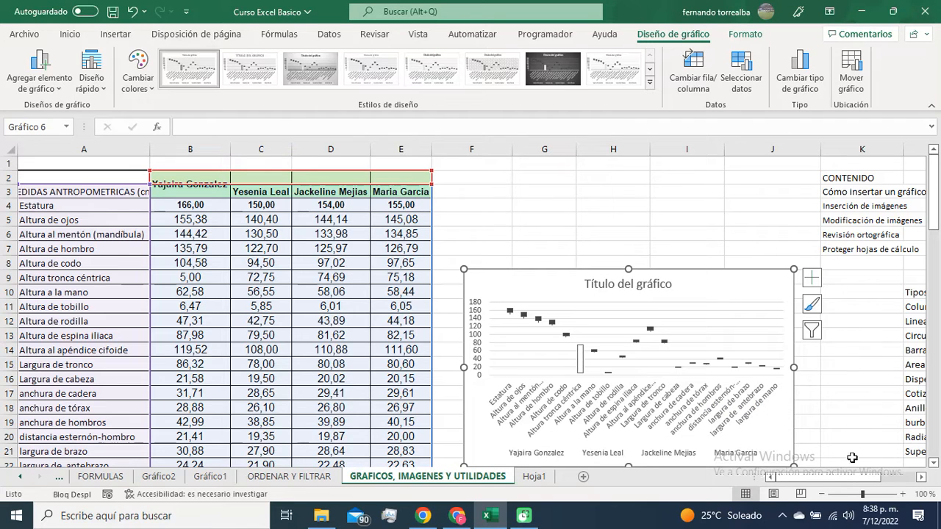
drag(854, 474, 889, 478)
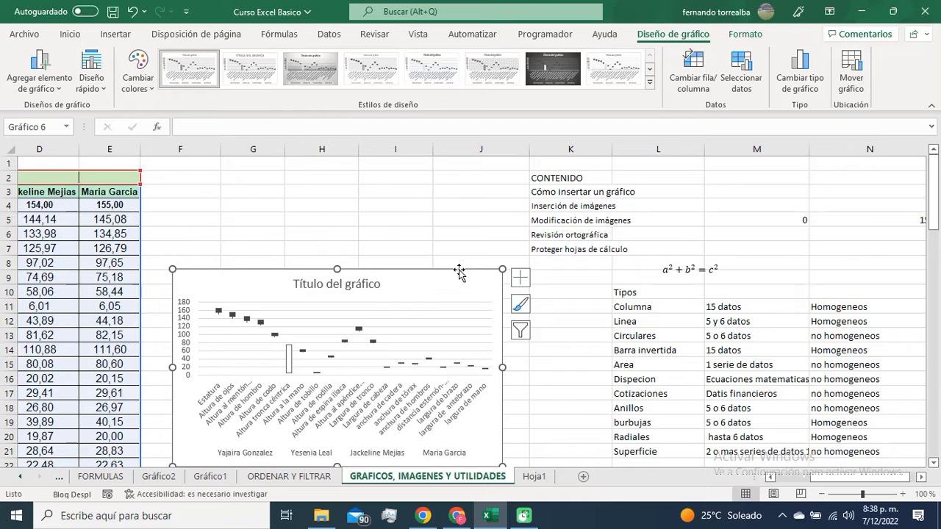
key(Delete)
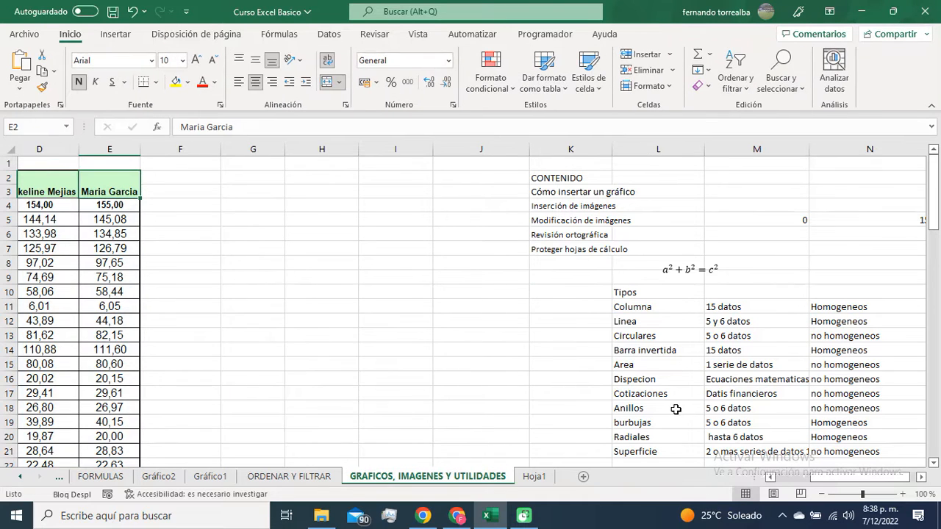
Step: Compare the Anillos and Circulares entries in the Tipos list
click(675, 409)
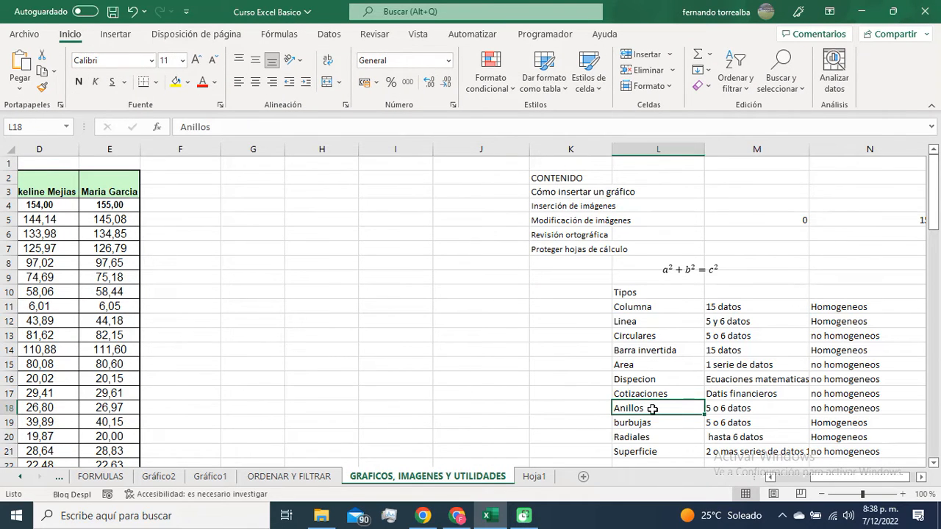
click(637, 338)
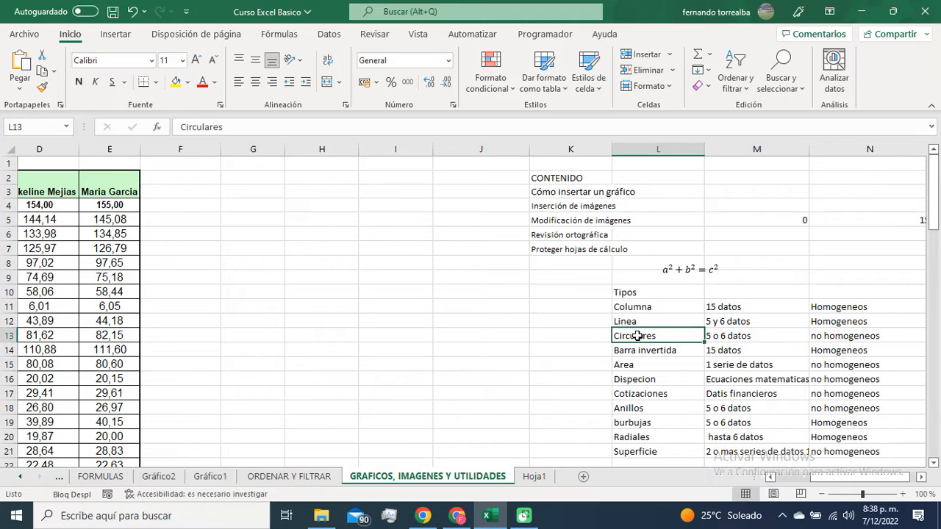
click(639, 409)
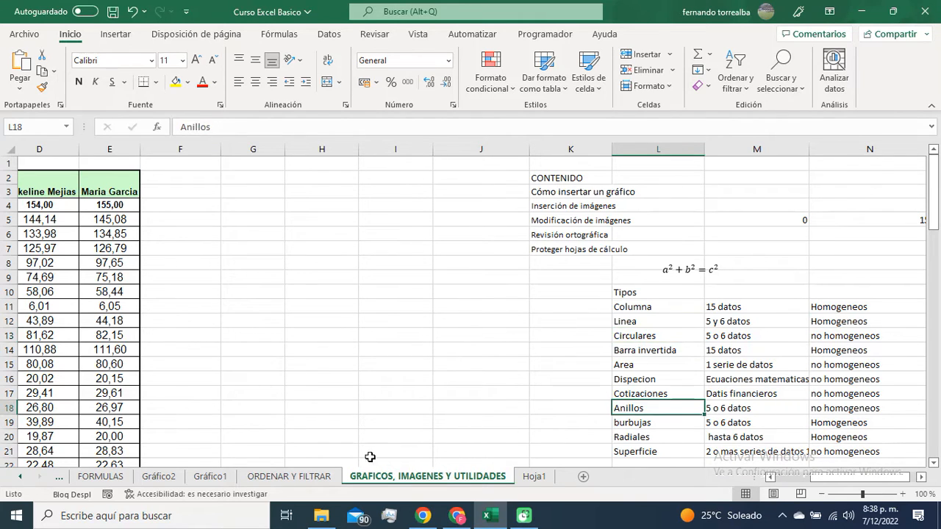
Step: Change the pie chart on the Gráfico2 sheet to a doughnut chart
click(249, 477)
click(220, 477)
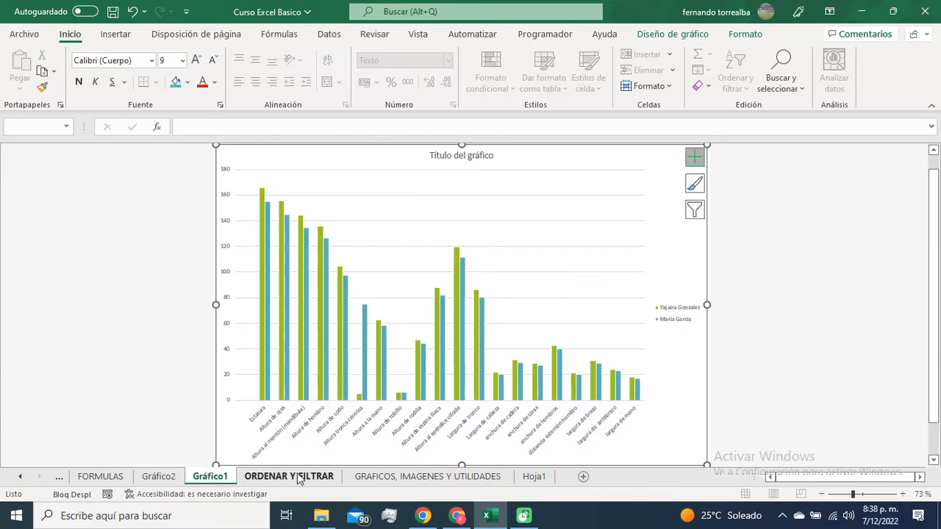
click(174, 476)
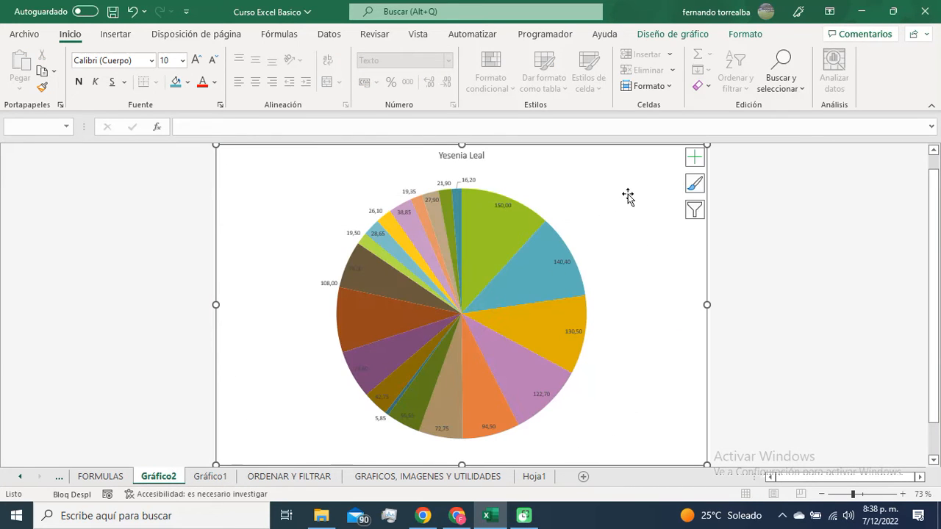
double_click(664, 158)
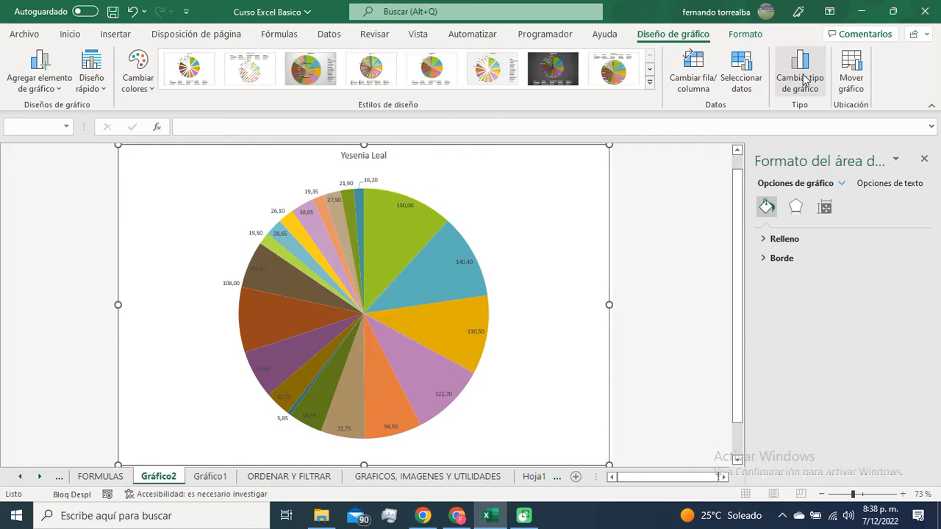
click(803, 79)
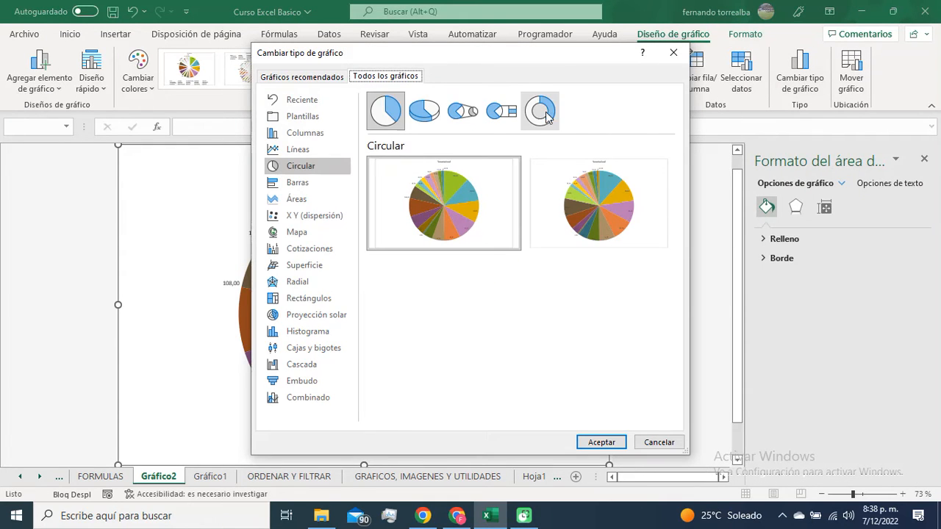
click(540, 111)
click(601, 442)
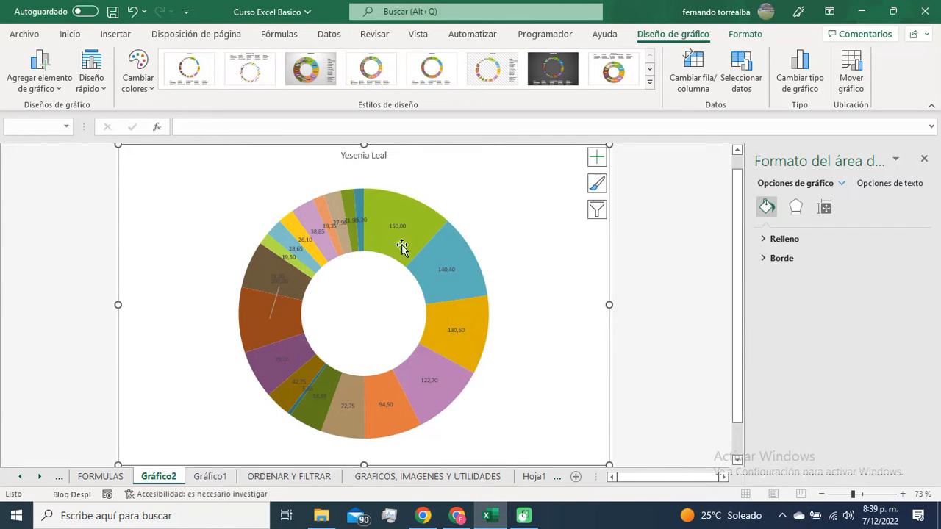
Step: Return to the GRAFICOS, IMAGENES Y UTILIDADES sheet and close the shape formatting pane
mouse_move(491, 265)
click(483, 478)
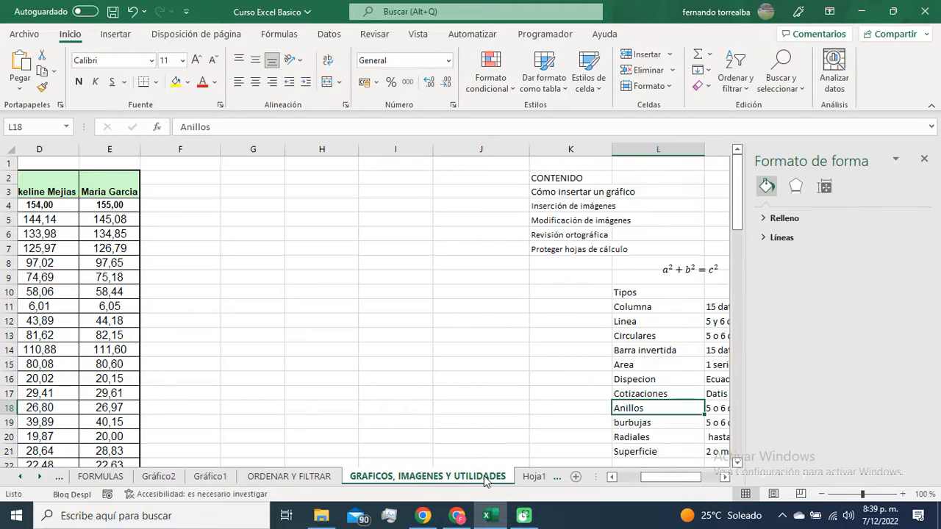
click(924, 160)
Step: Examine the Superficie entry in the Tipos list and browse the chart galleries for the surface chart
scroll(728, 346, down, 1)
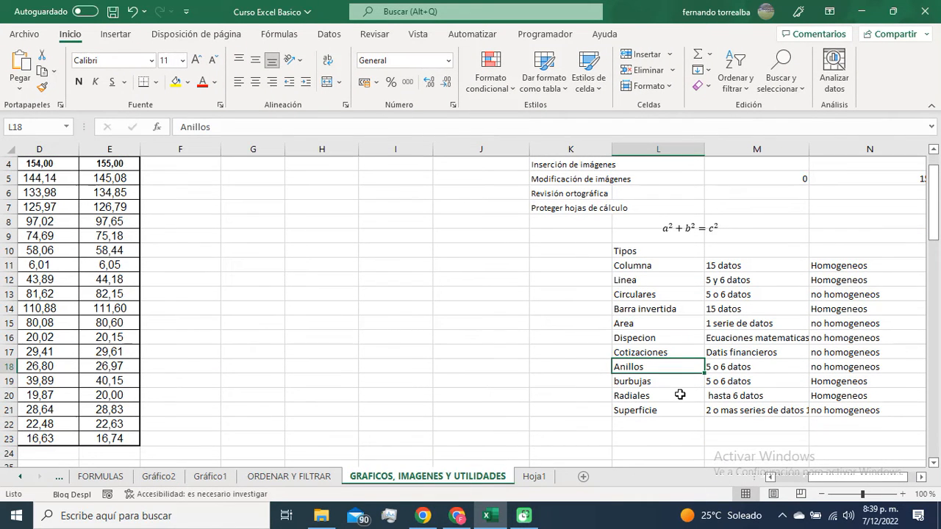
click(648, 410)
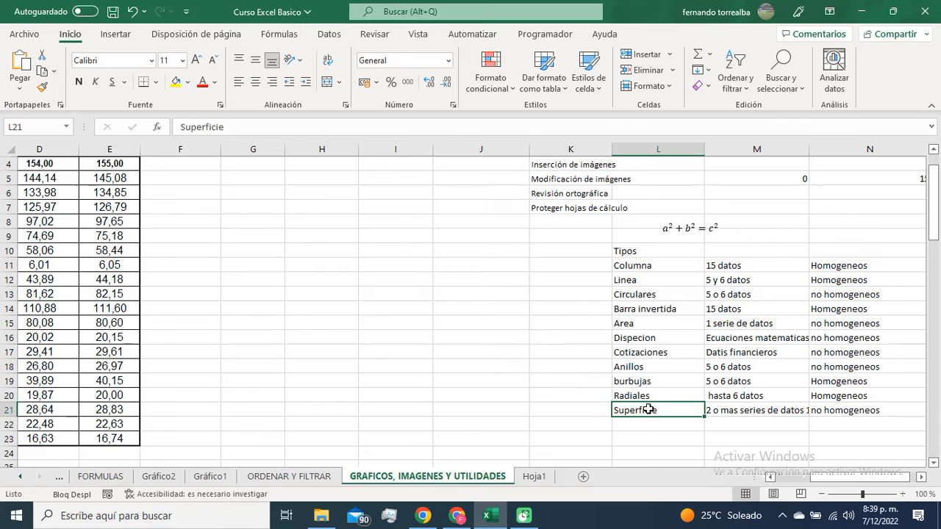
click(130, 37)
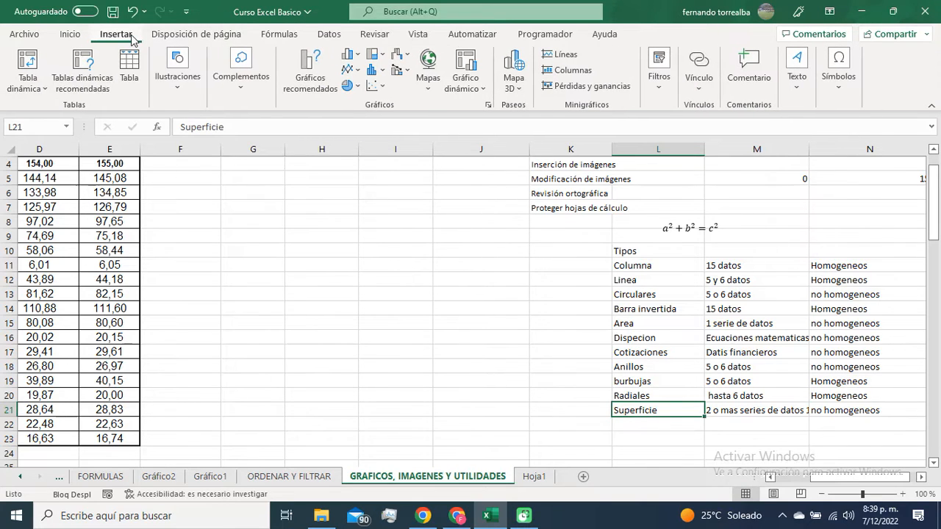
click(357, 71)
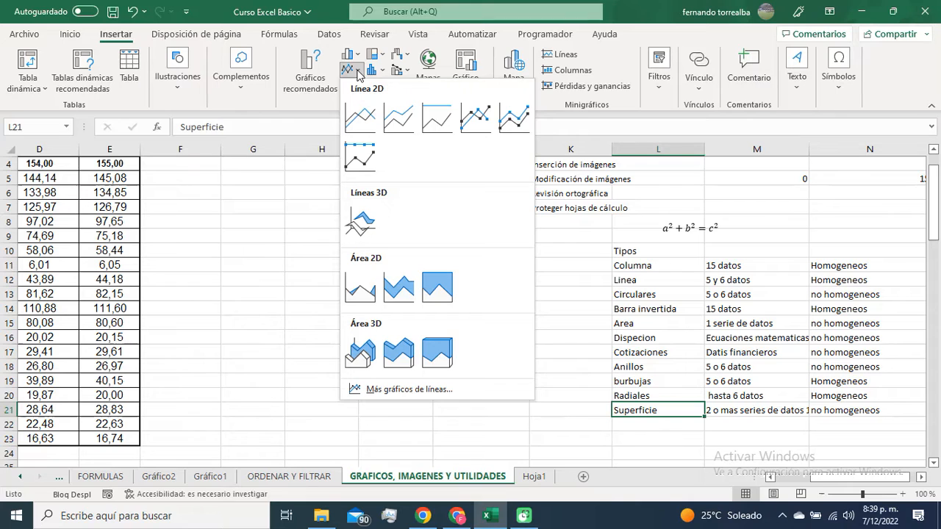
click(358, 73)
click(358, 73)
click(358, 74)
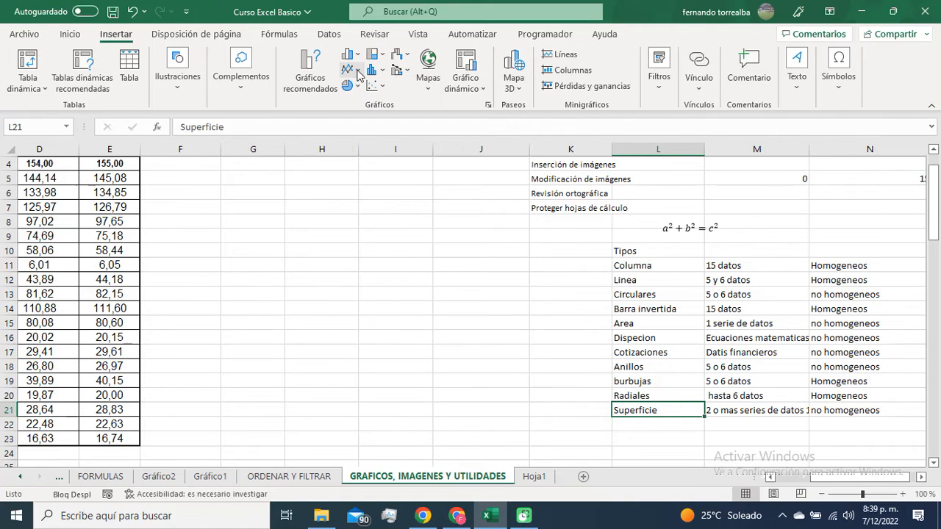
click(356, 57)
click(357, 59)
click(381, 59)
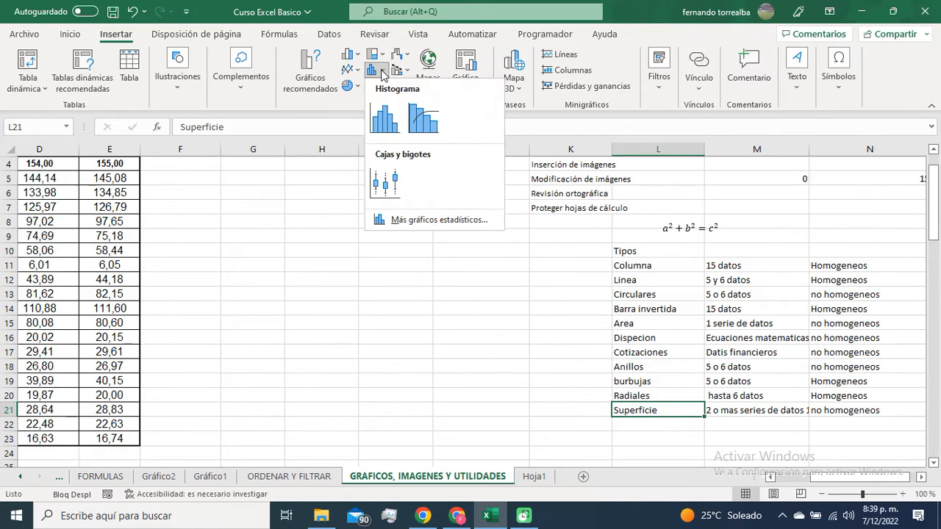
click(381, 59)
click(382, 62)
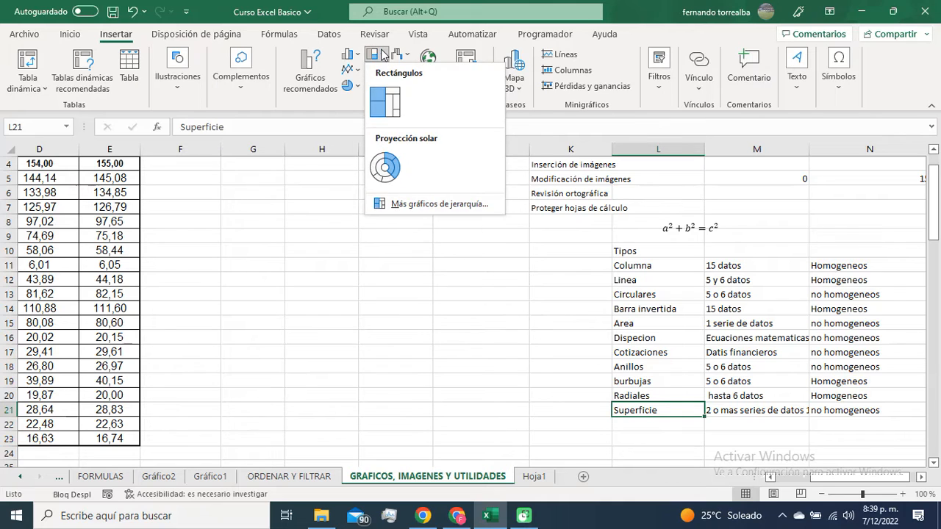
click(381, 61)
click(358, 87)
click(358, 87)
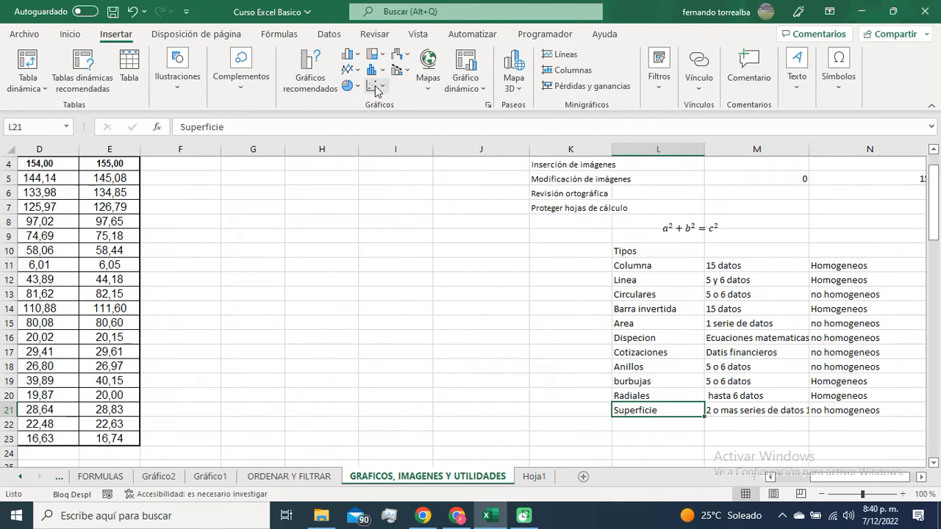
click(379, 87)
click(381, 87)
Step: Try to insert a 3D surface chart with only the Superficie cell selected
click(403, 58)
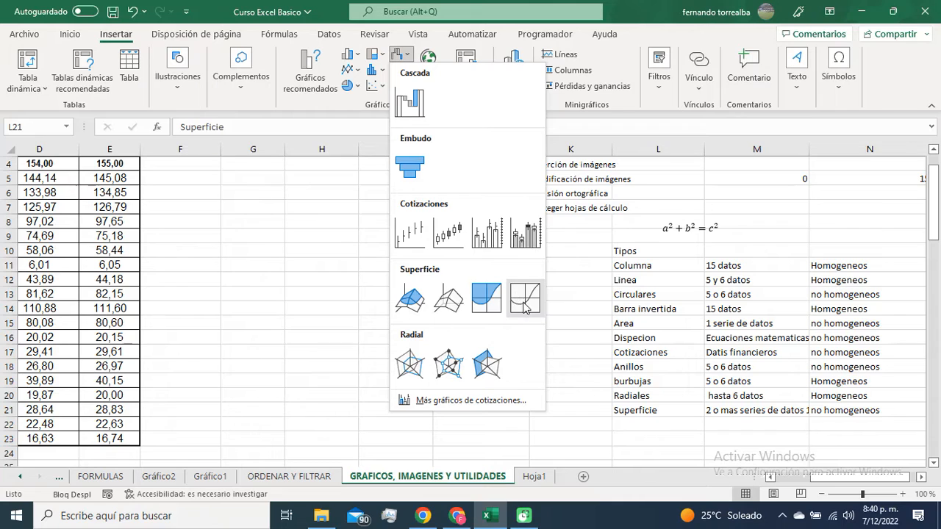
click(410, 298)
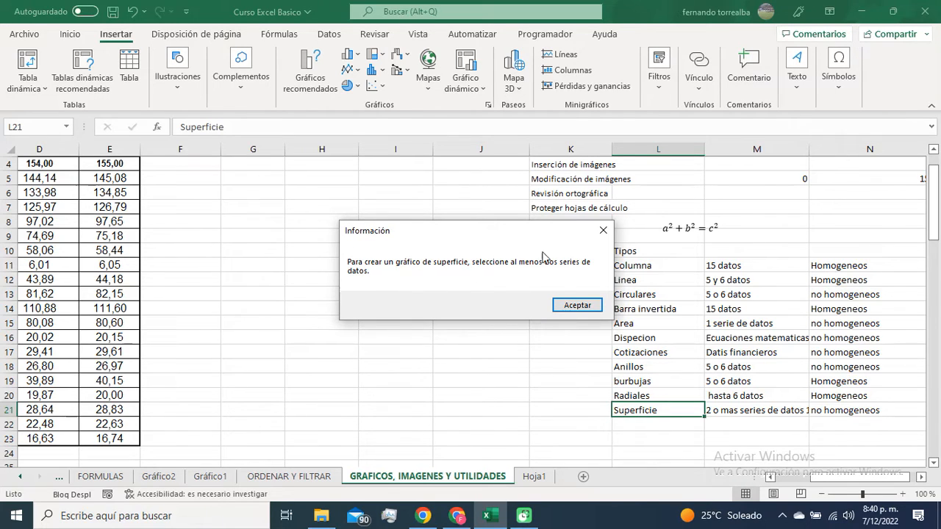
click(577, 304)
click(297, 264)
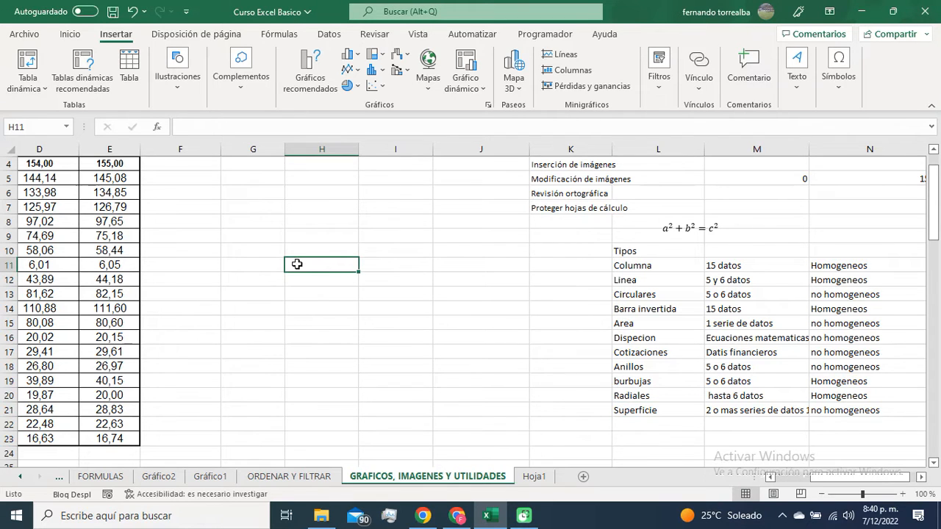
Step: Insert a 3D surface chart from the first two measurement columns, B2:C23, and place it beside the table
scroll(297, 264, left, 3)
scroll(193, 273, up, 1)
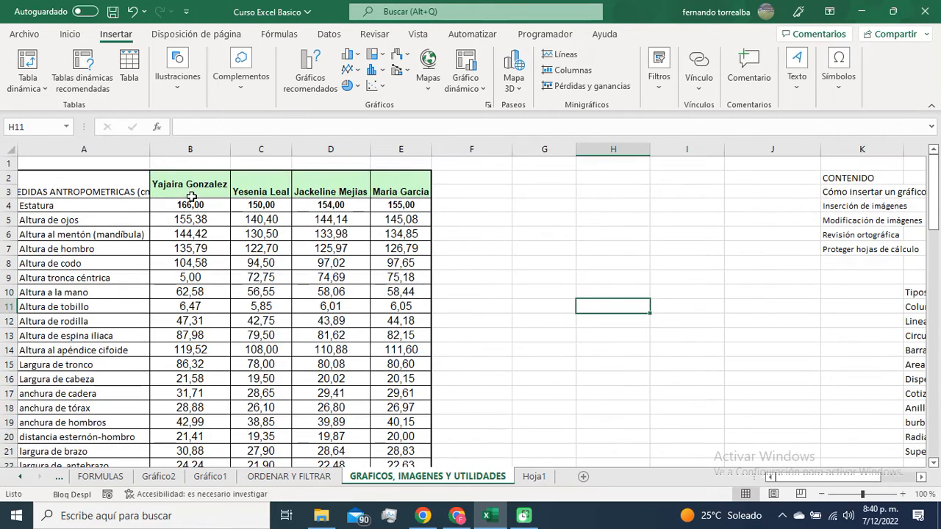
drag(191, 197, 283, 454)
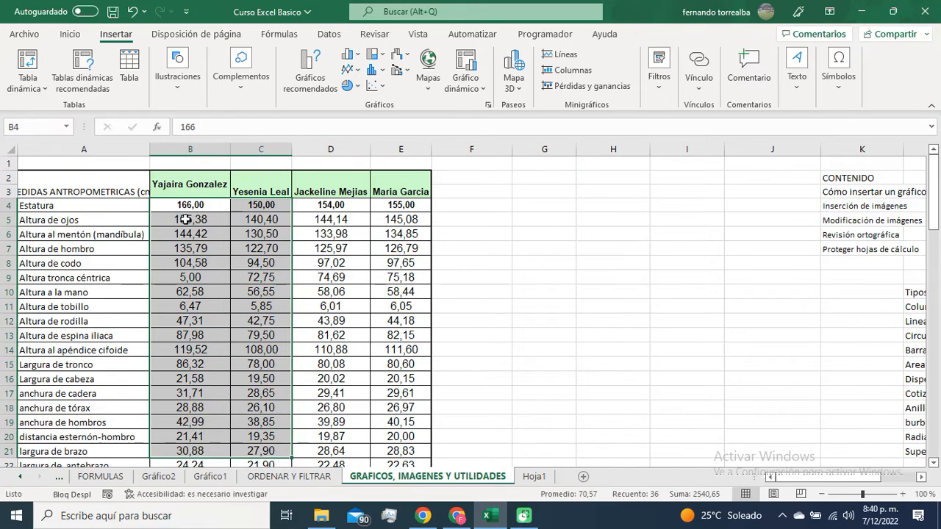
drag(189, 184, 273, 453)
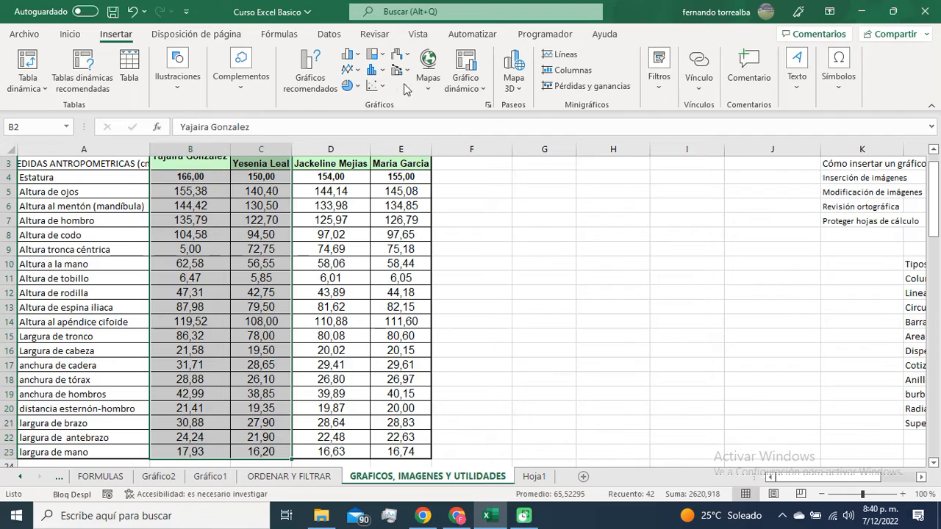
click(377, 86)
click(382, 73)
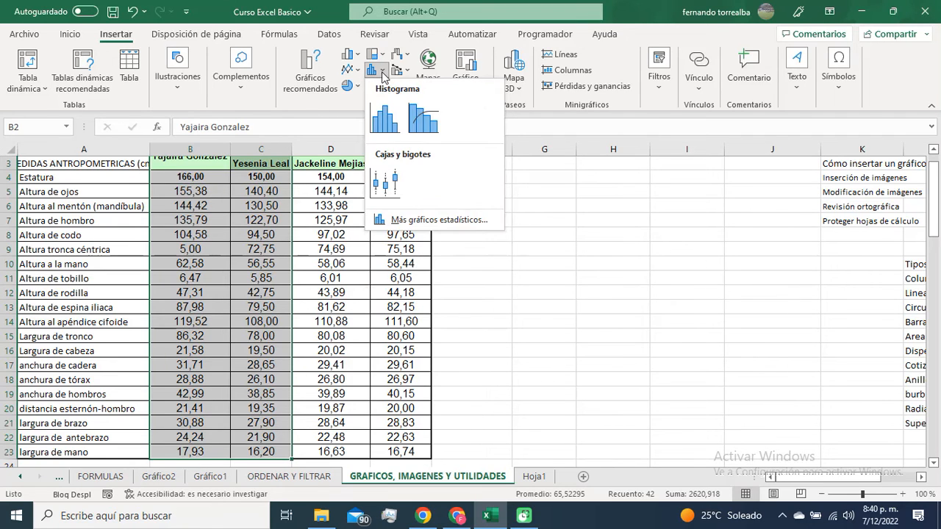
click(404, 57)
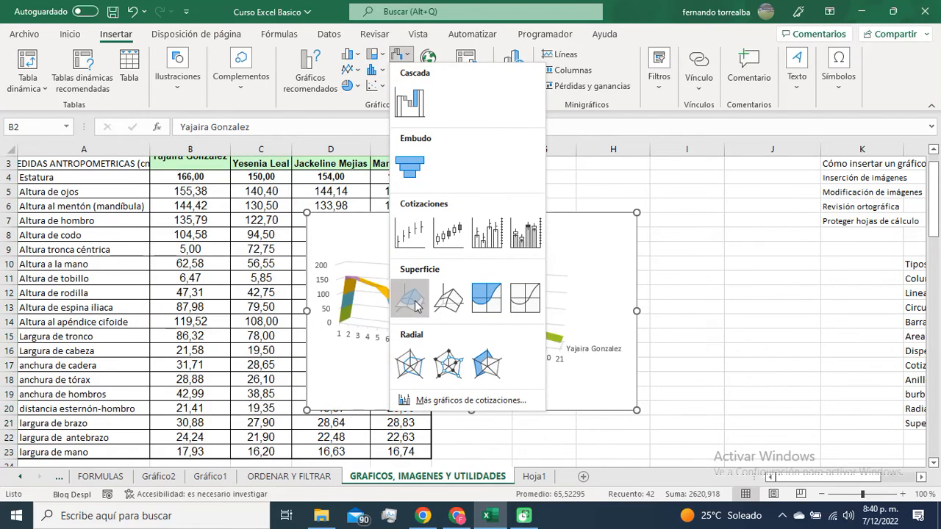
click(410, 297)
drag(552, 223, 677, 201)
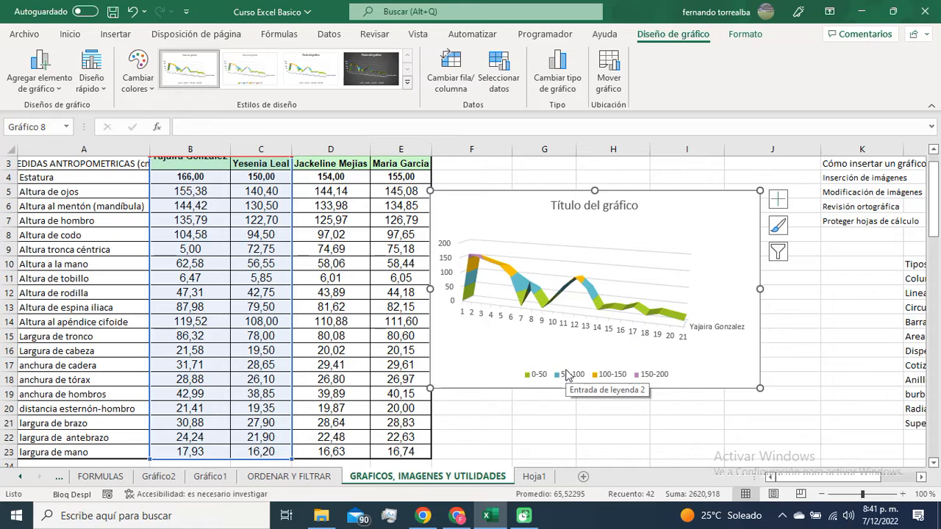
Step: Set the surface chart's horizontal axis labels to the measurement names in A4:A23
click(724, 231)
click(727, 208)
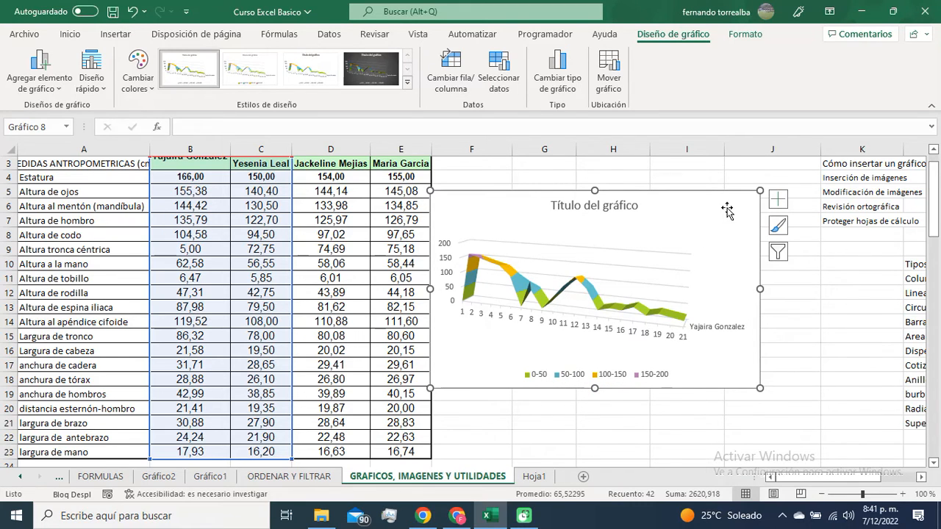
click(558, 82)
click(671, 52)
click(500, 66)
click(711, 119)
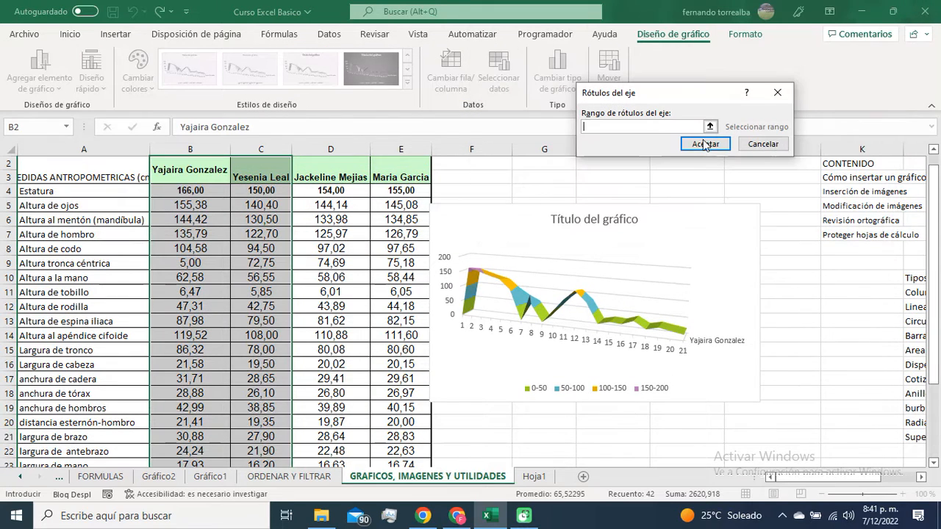
click(710, 126)
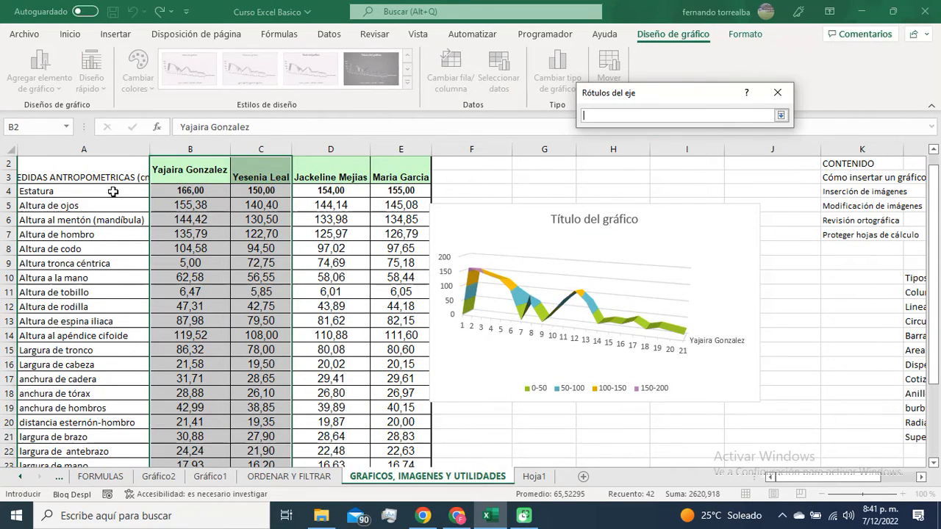
drag(109, 197, 101, 437)
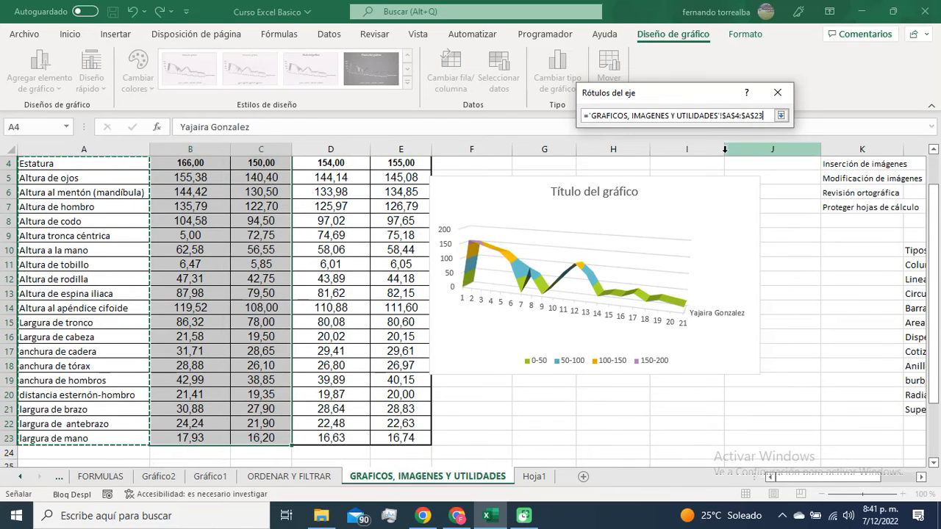
click(781, 116)
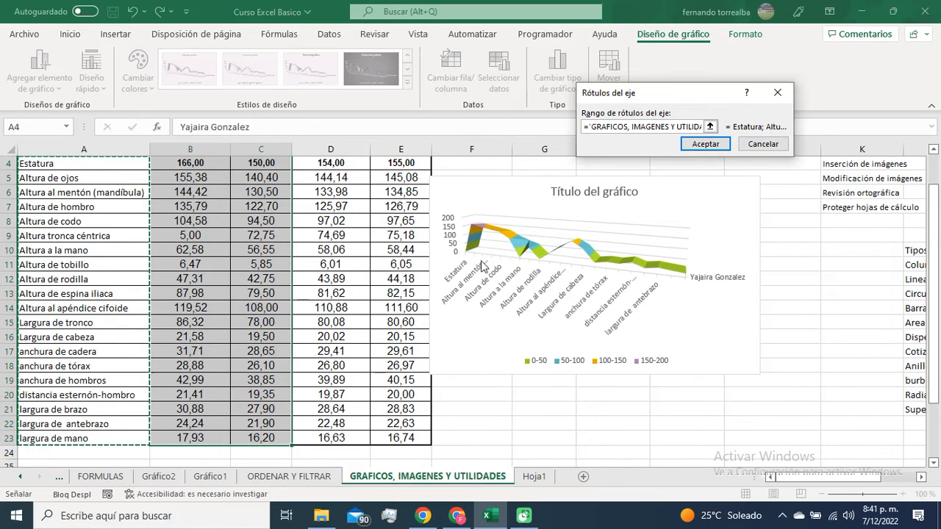
click(707, 143)
click(808, 215)
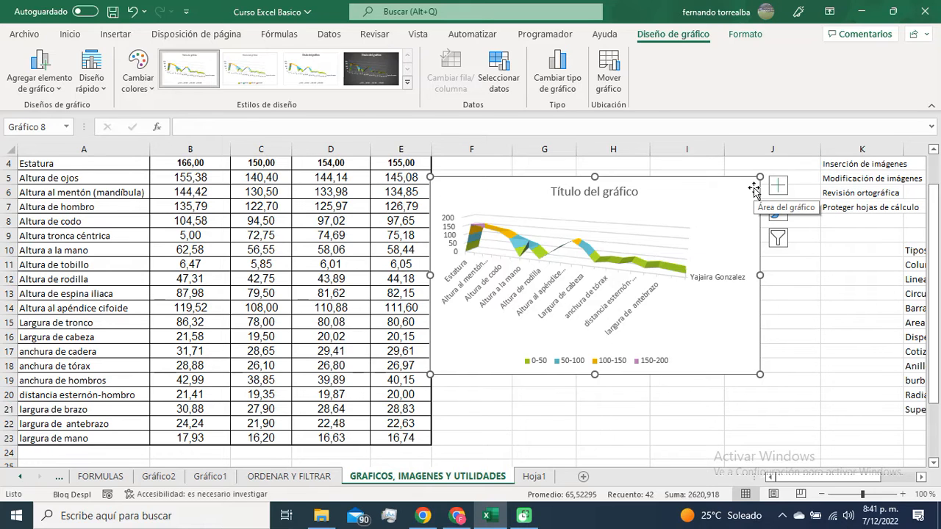
Step: Delete the surface chart from the sheet
key(Delete)
click(630, 254)
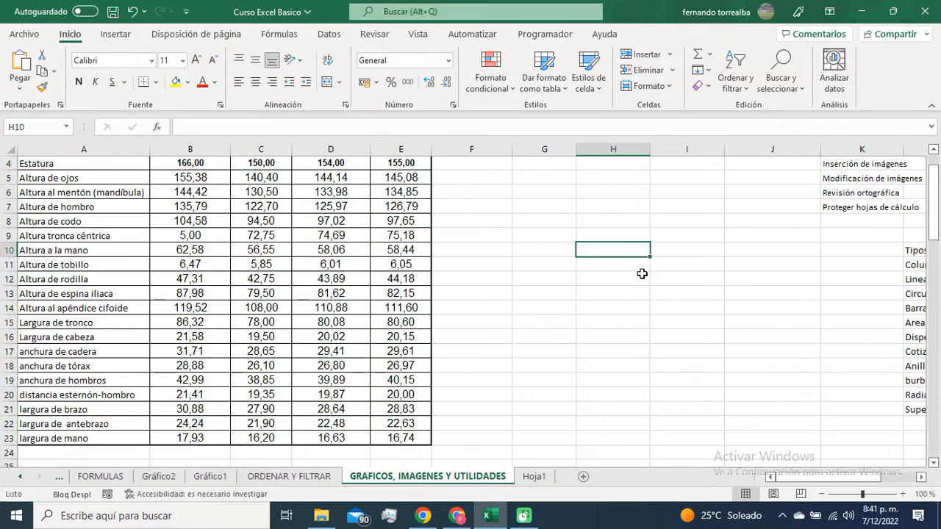
Step: Insert a radial chart from the values in B4:B23 and place it beside the table
scroll(508, 283, up, 1)
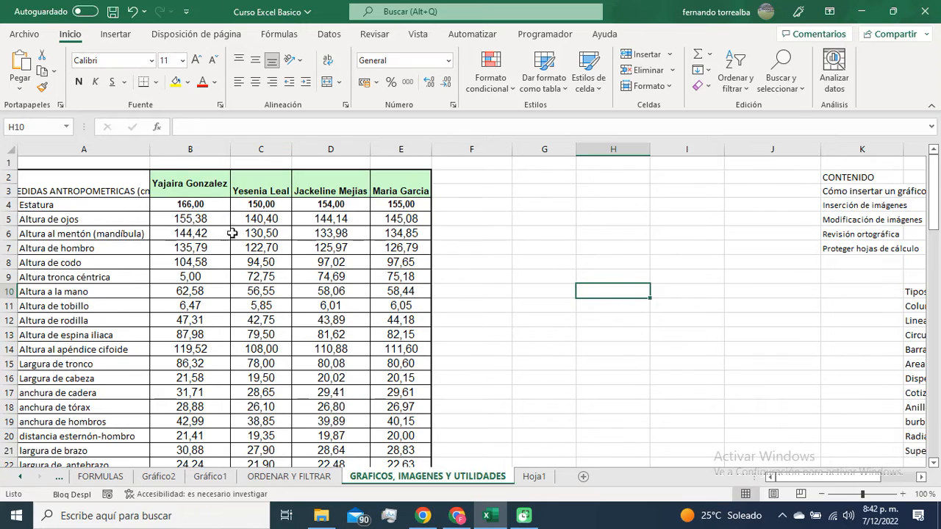
drag(199, 204, 201, 439)
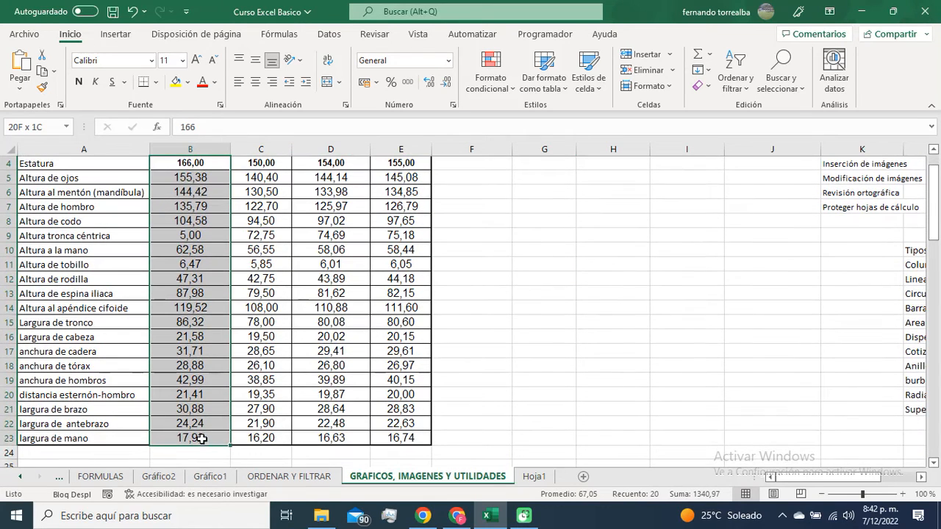
click(120, 35)
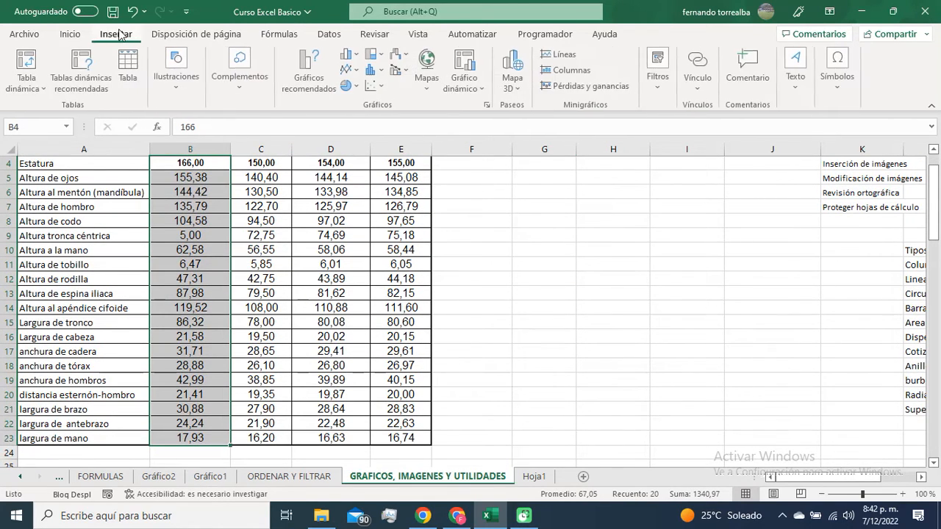
click(406, 55)
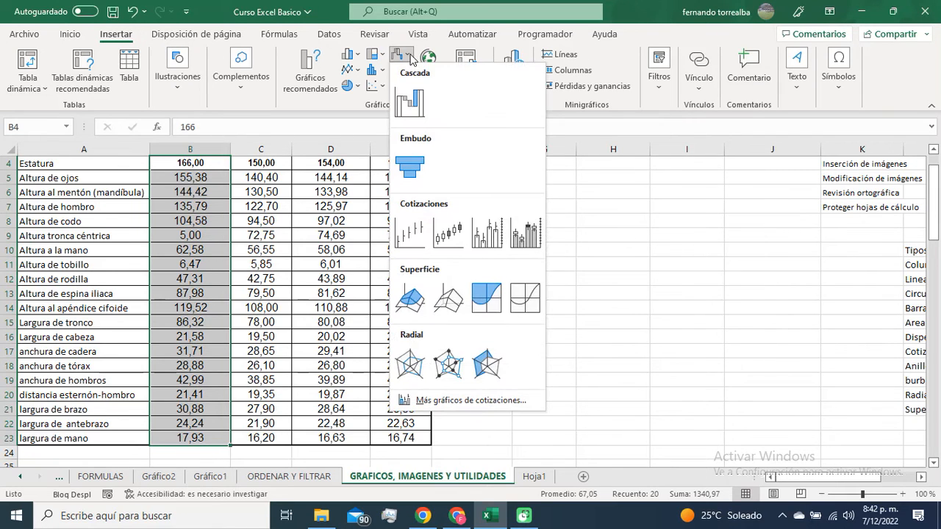
click(412, 361)
drag(559, 219, 707, 188)
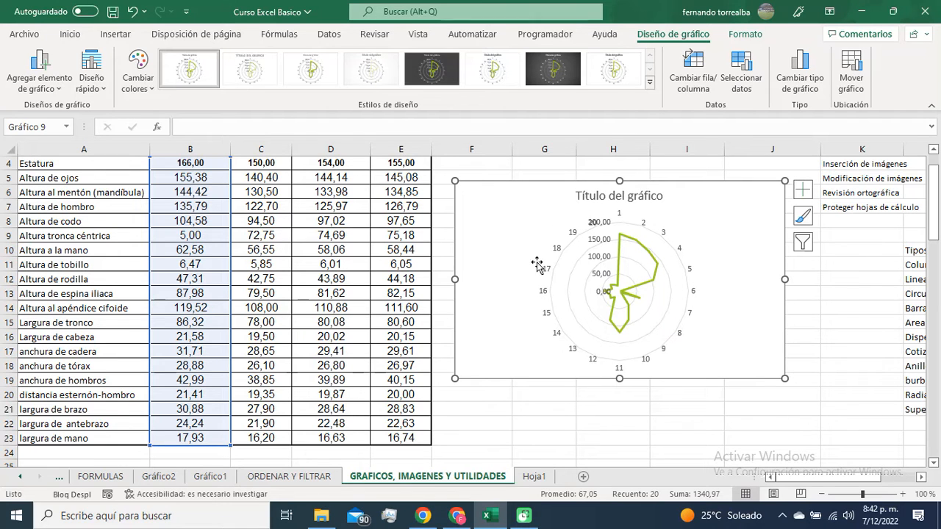
Step: Compare the radial chart with the data amount recommended for Radiales in the Tipos list
click(858, 331)
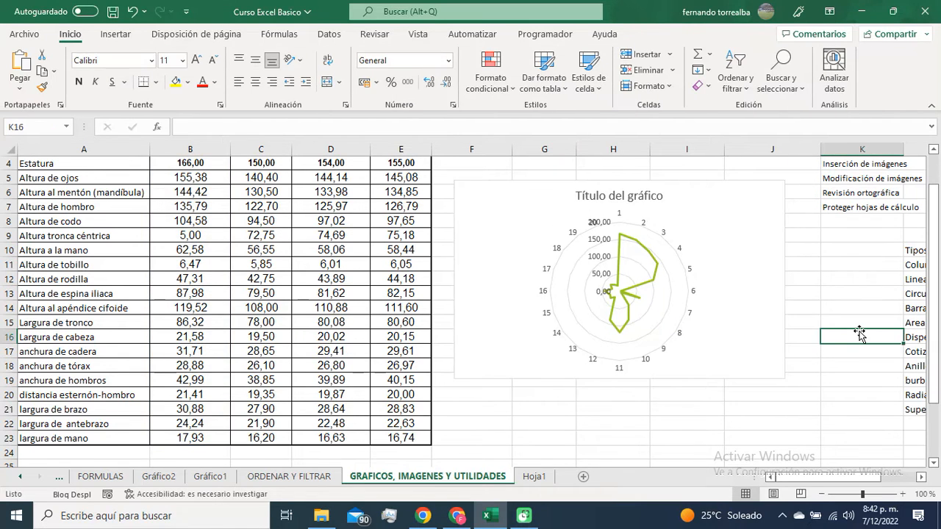
scroll(860, 334, right, 2)
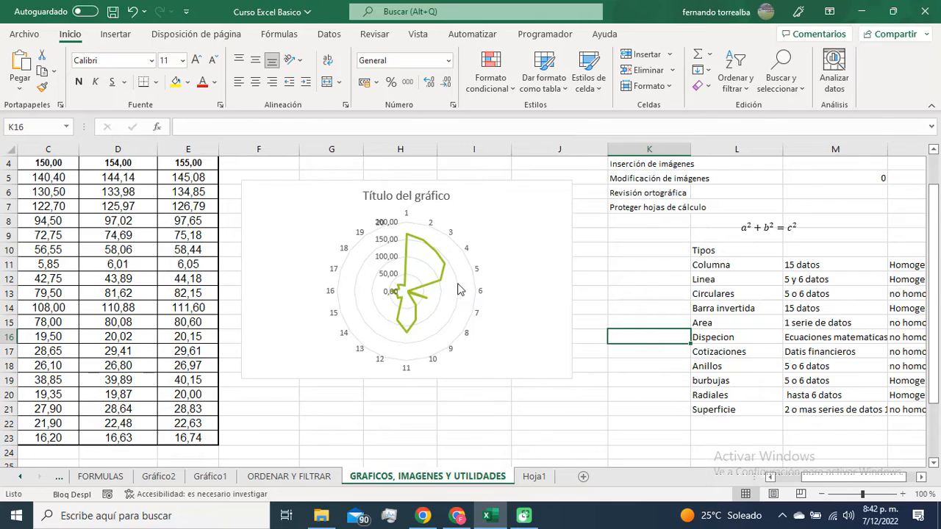
click(841, 394)
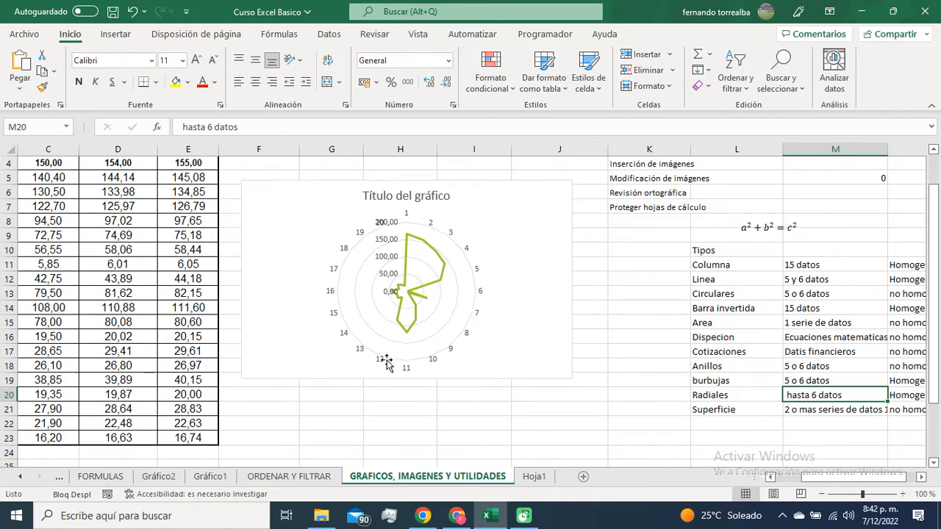
click(548, 200)
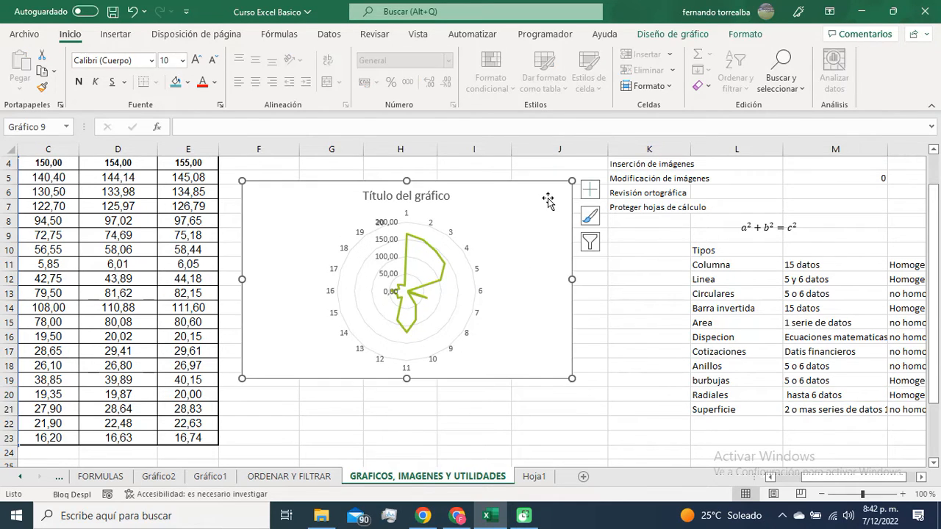
Step: Insert a radial chart from the attribute scores in G26:H30 and place it beside that small table
scroll(599, 363, down, 6)
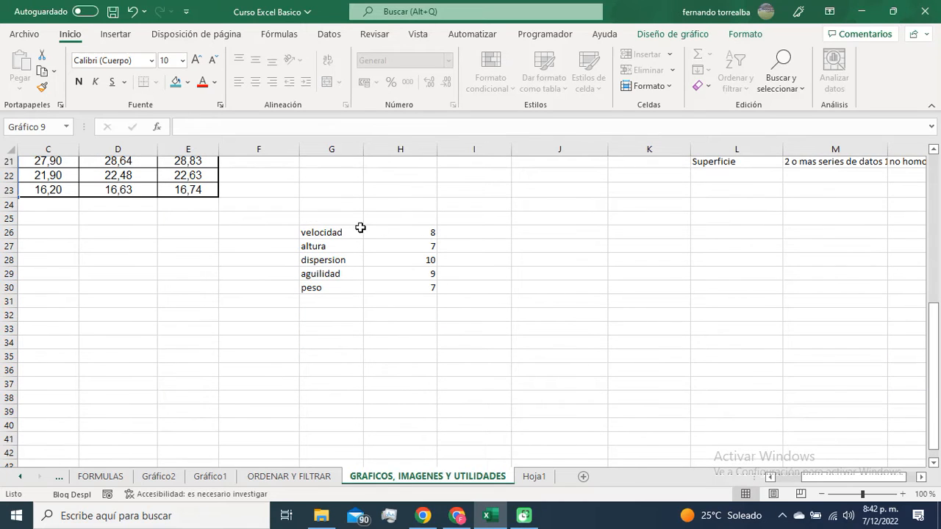
drag(346, 232, 412, 292)
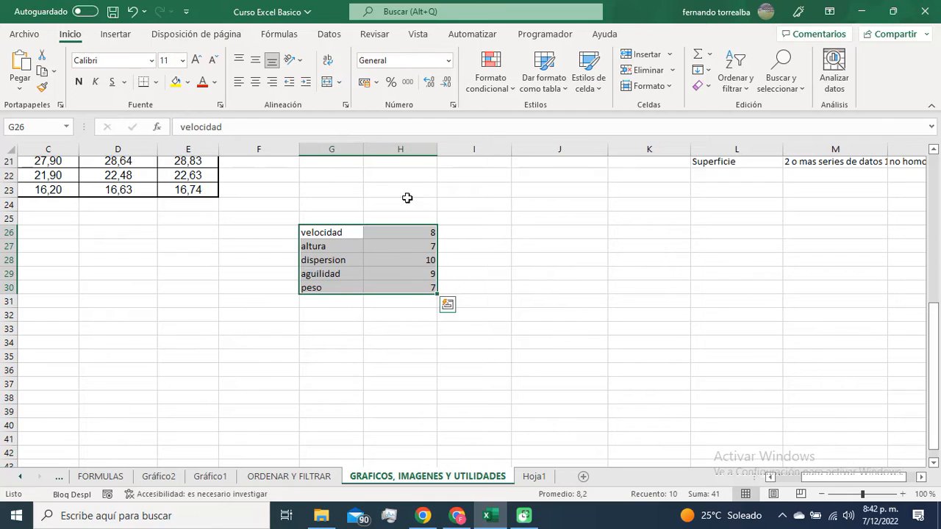
click(116, 34)
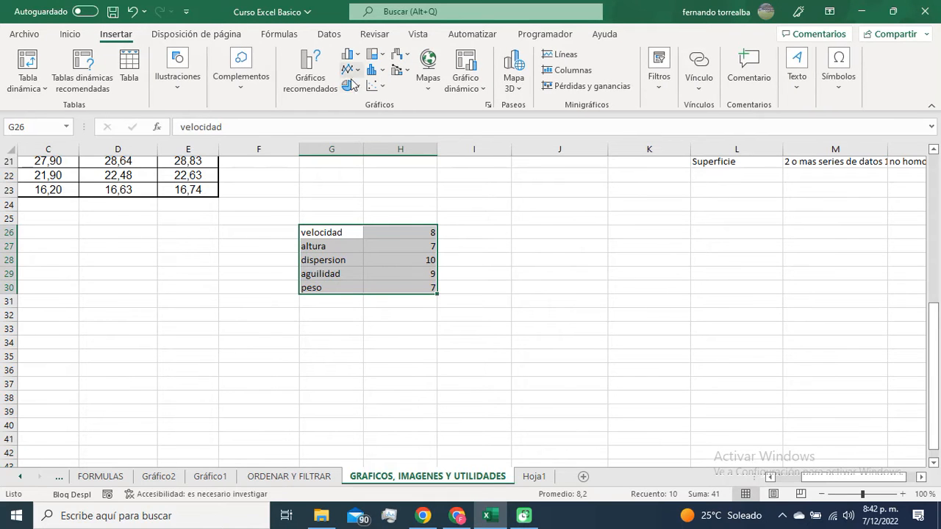
click(406, 71)
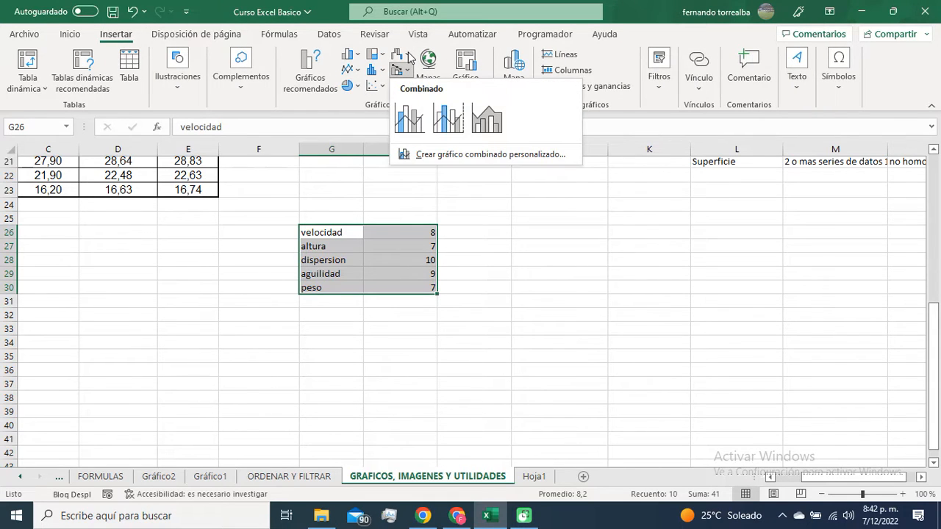
click(409, 56)
click(410, 363)
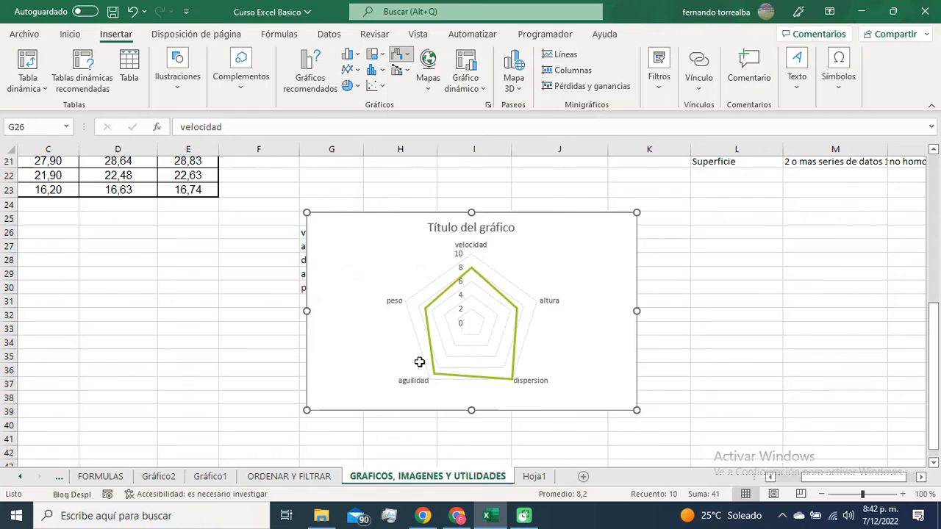
drag(536, 221, 615, 174)
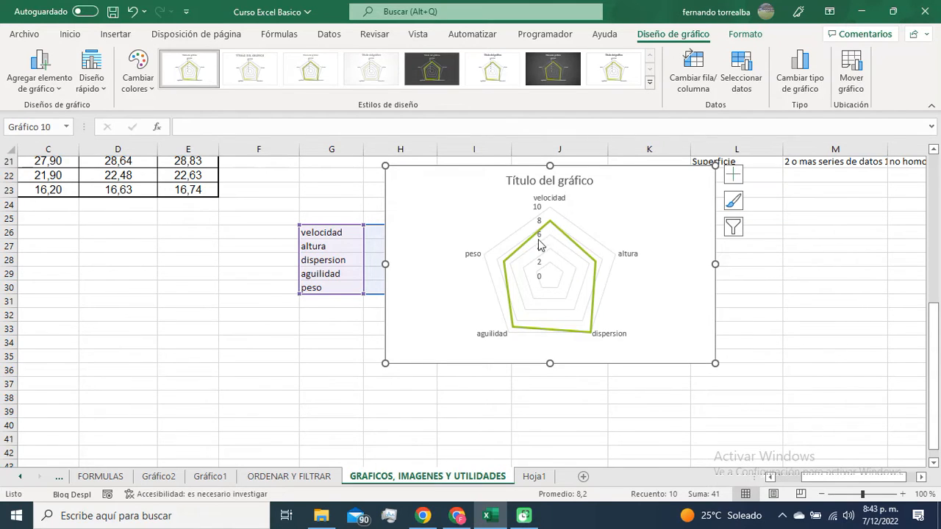
drag(605, 162, 666, 262)
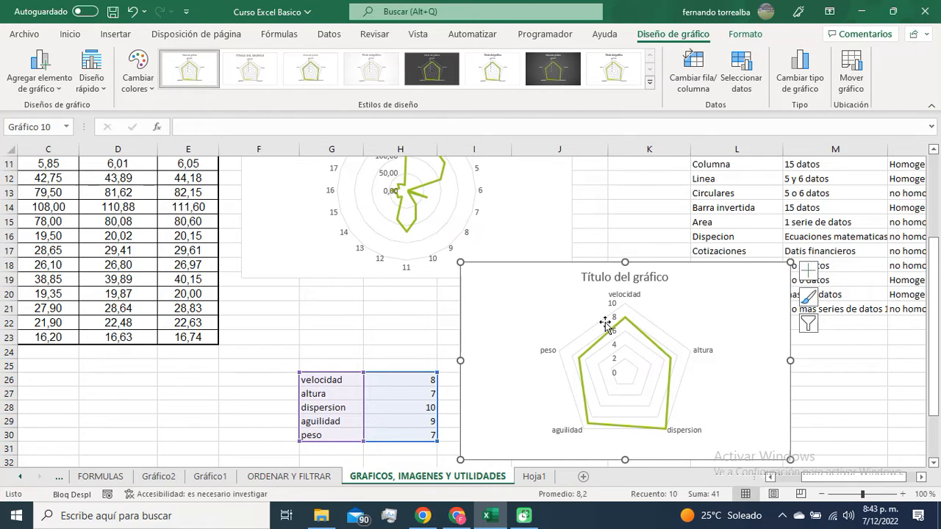
Step: Compare the radial chart of the body measurements with the radial chart of the five attributes
scroll(338, 339, up, 2)
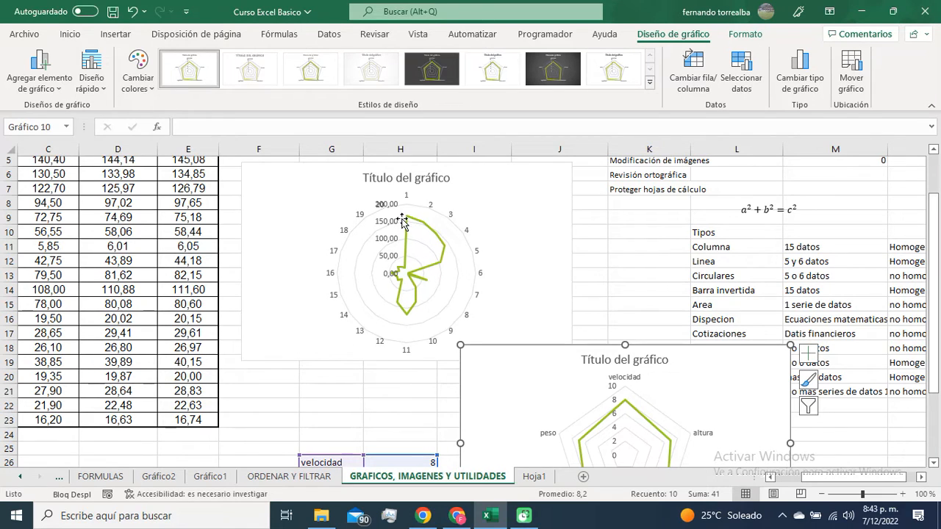
mouse_move(410, 224)
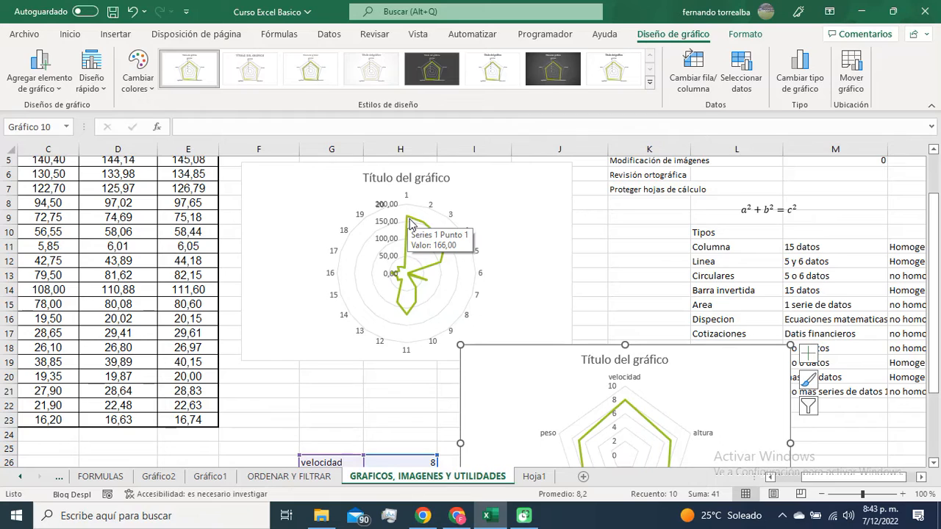
click(401, 273)
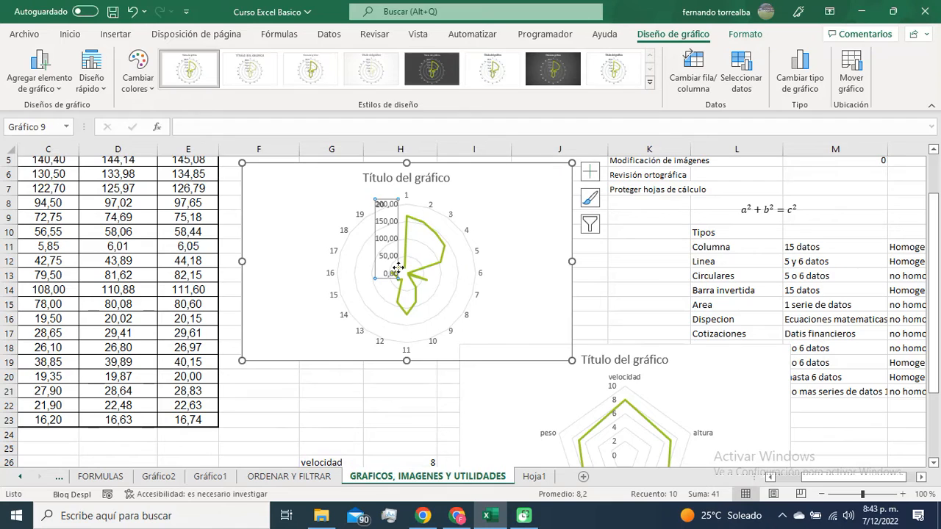
mouse_move(425, 285)
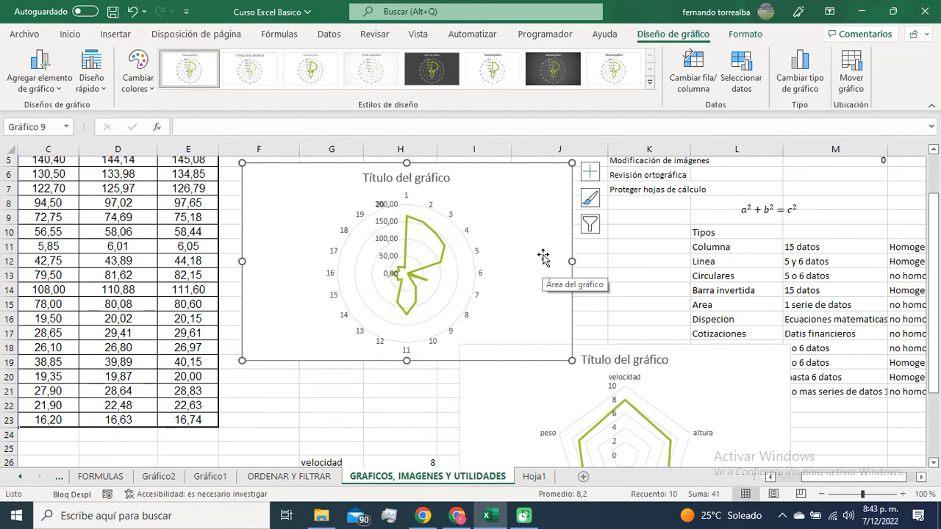
scroll(702, 365, down, 2)
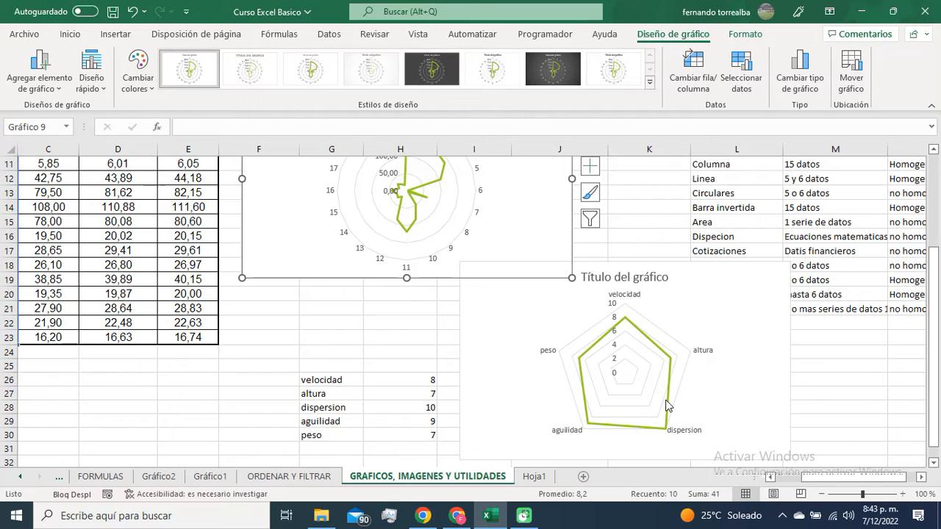
mouse_move(668, 405)
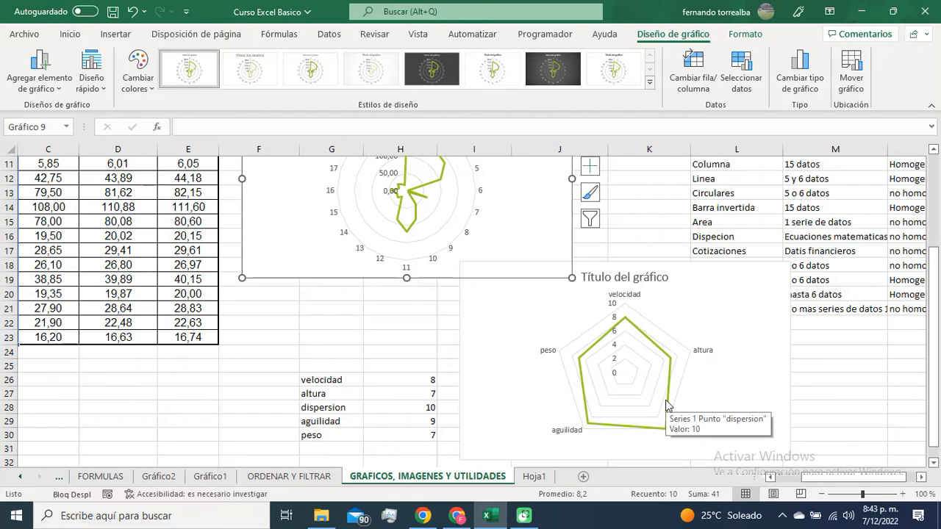
Step: Delete both radial charts from the sheet
click(754, 273)
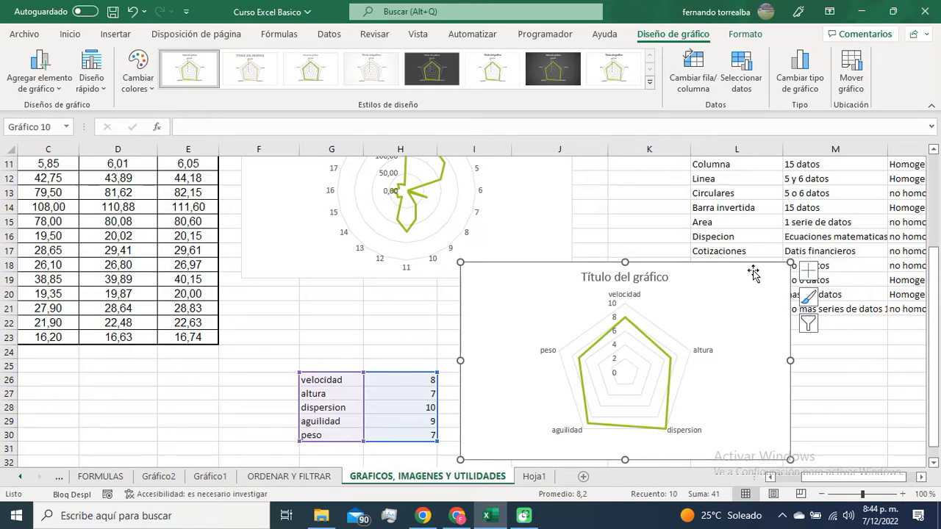
key(Delete)
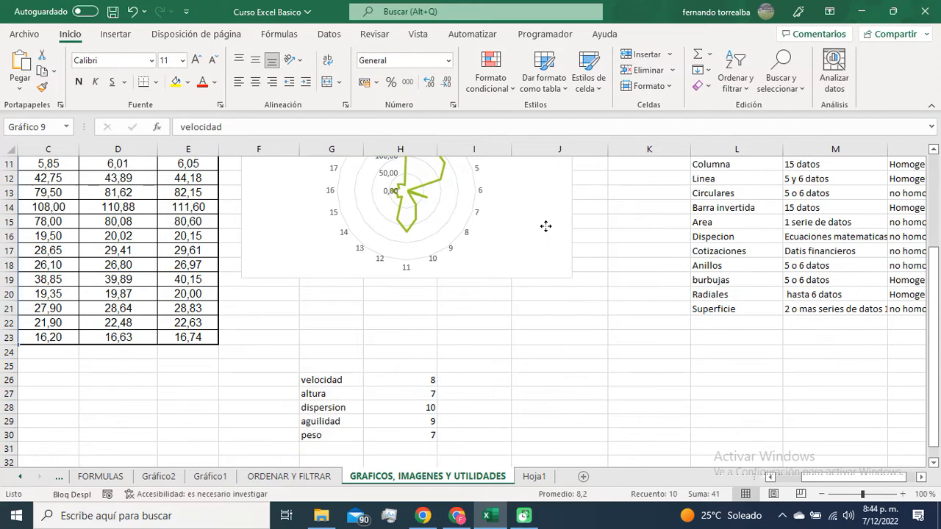
click(545, 227)
key(Delete)
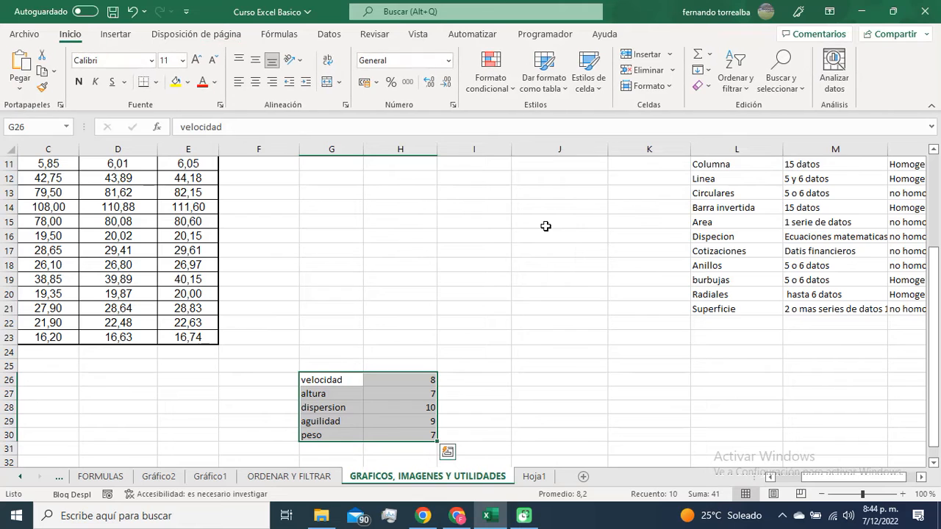
Step: Review the pie, doughnut, stock, surface and radial chart variants offered for the data in G26:H30
click(115, 34)
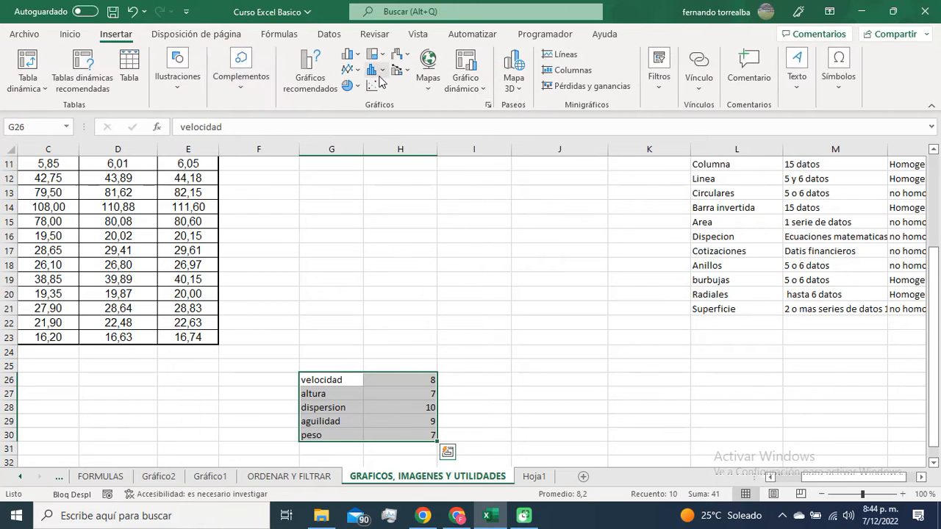
click(353, 86)
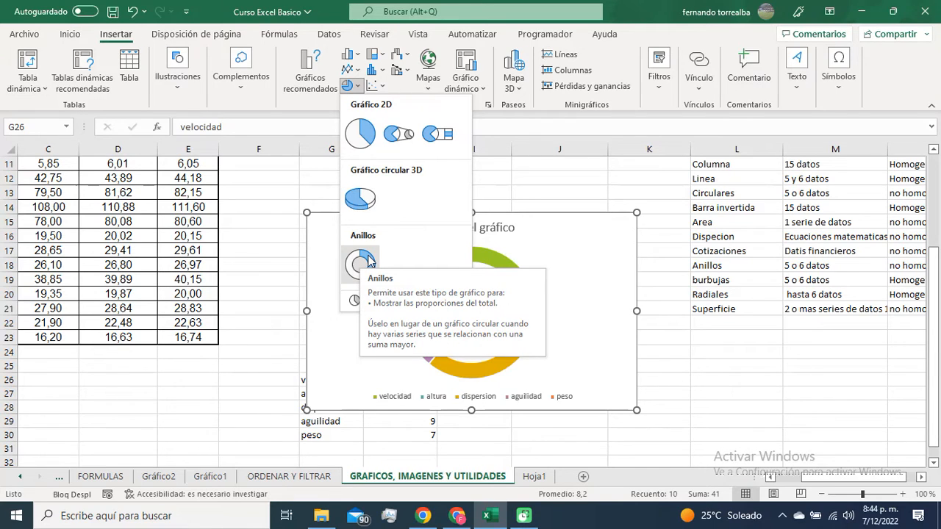
click(412, 58)
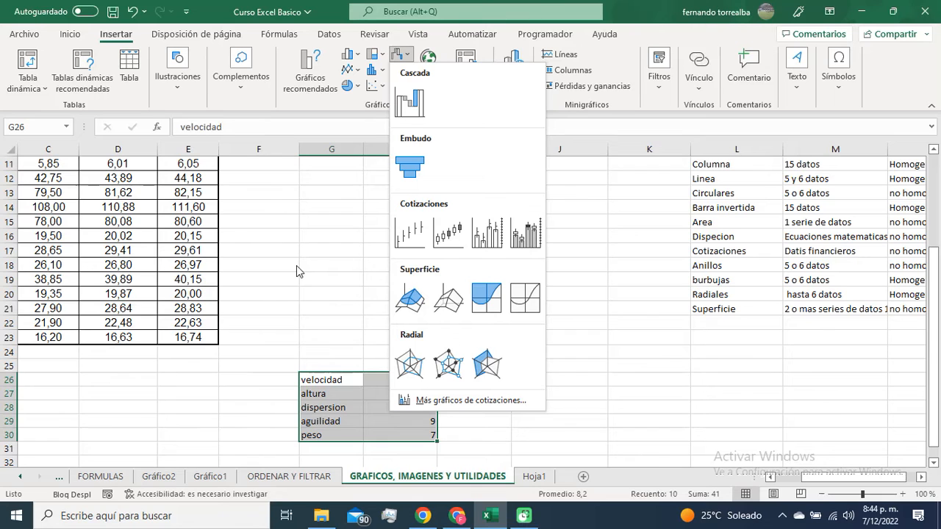
key(Escape)
Step: Compare the Columna and Barra invertida entries in the Tipos list
scroll(557, 315, up, 2)
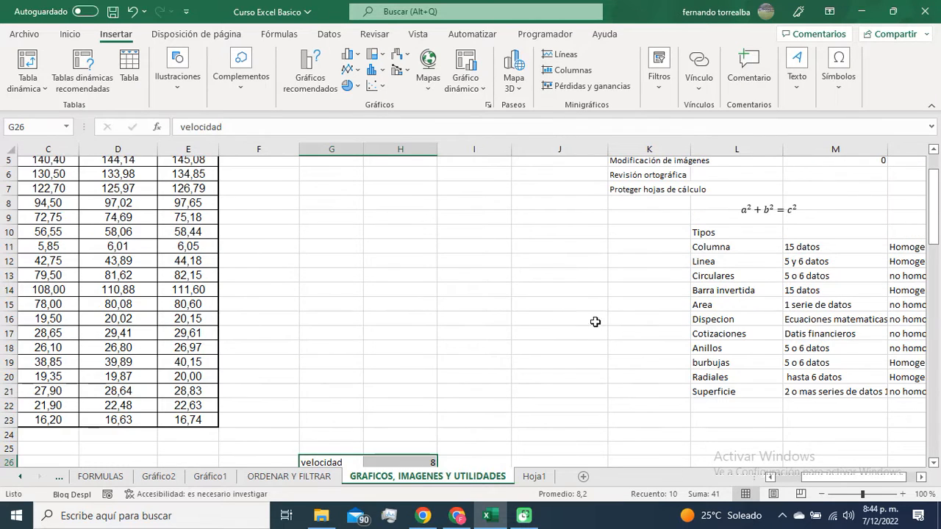
click(735, 247)
click(748, 288)
click(744, 248)
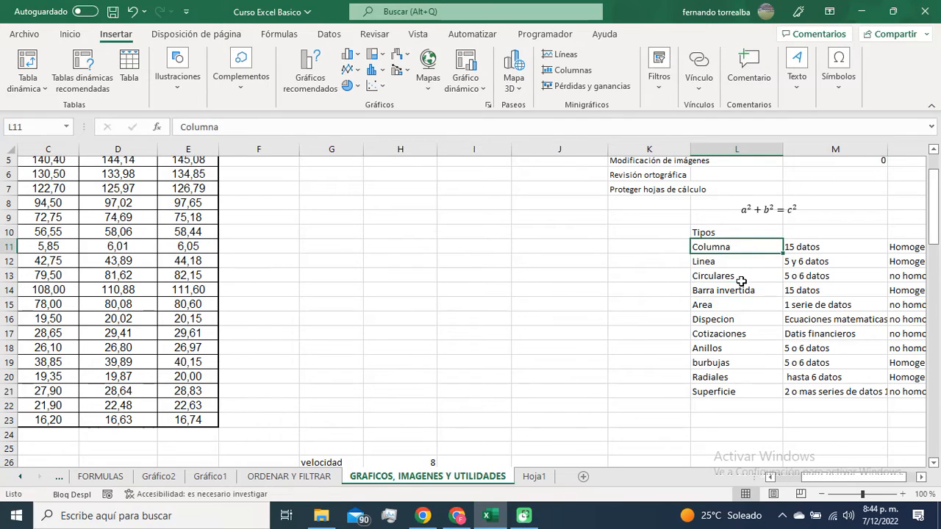
click(741, 287)
click(738, 247)
click(738, 290)
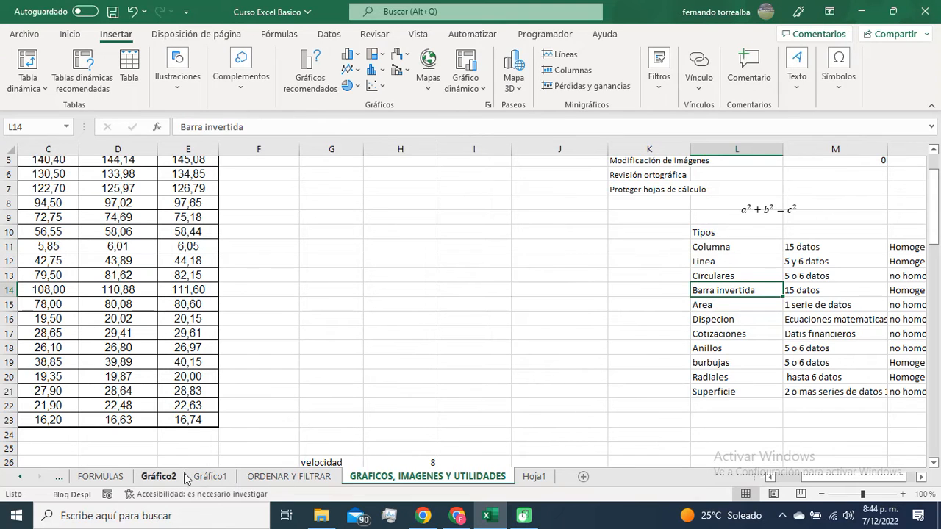
Step: Review the Gráfico2 and Gráfico1 chart sheets, and the Linea and Circulares entries in the Tipos list
click(161, 476)
click(210, 476)
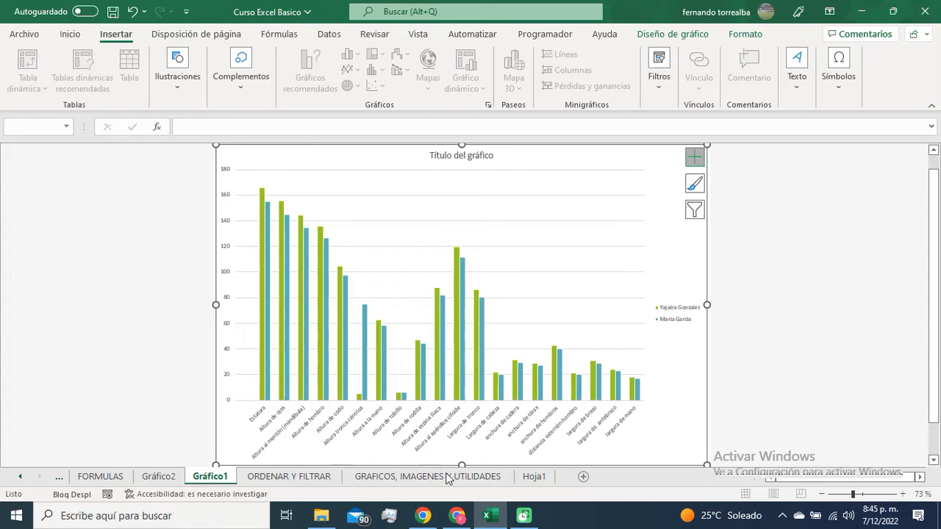
click(497, 476)
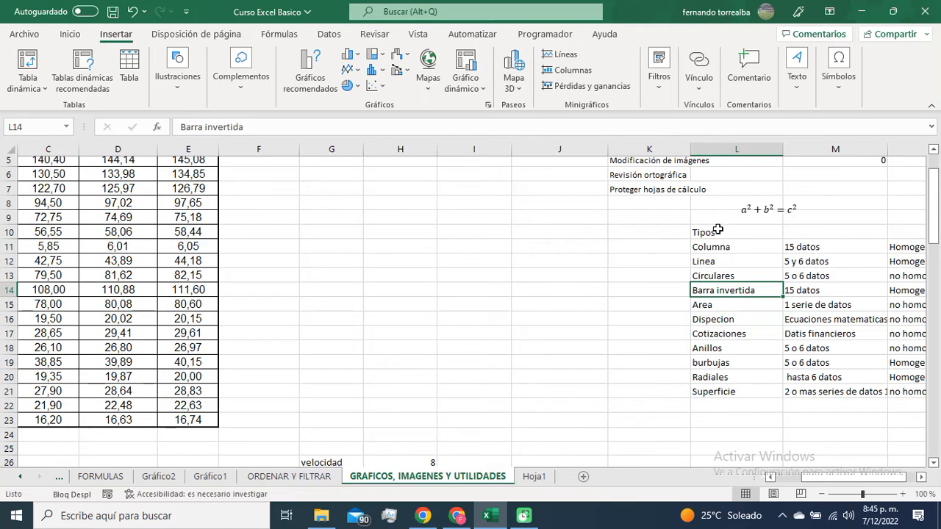
click(711, 263)
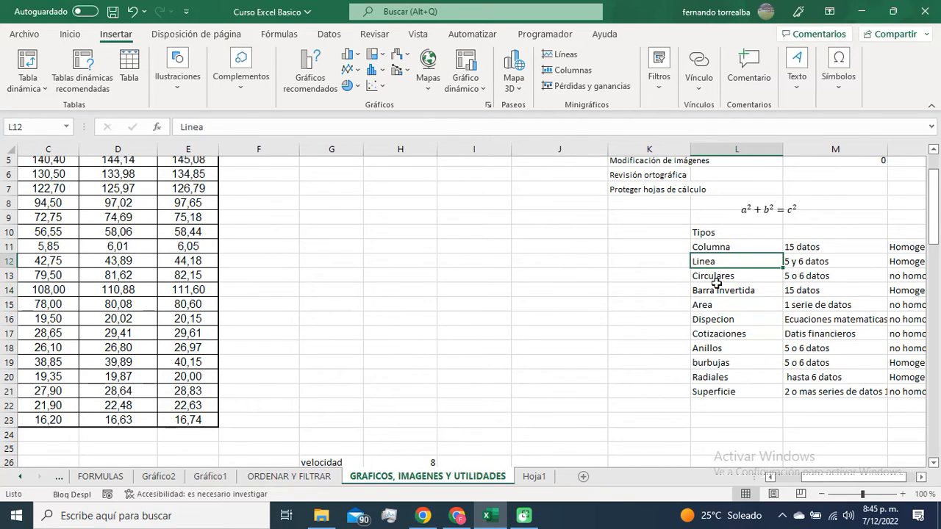
click(716, 281)
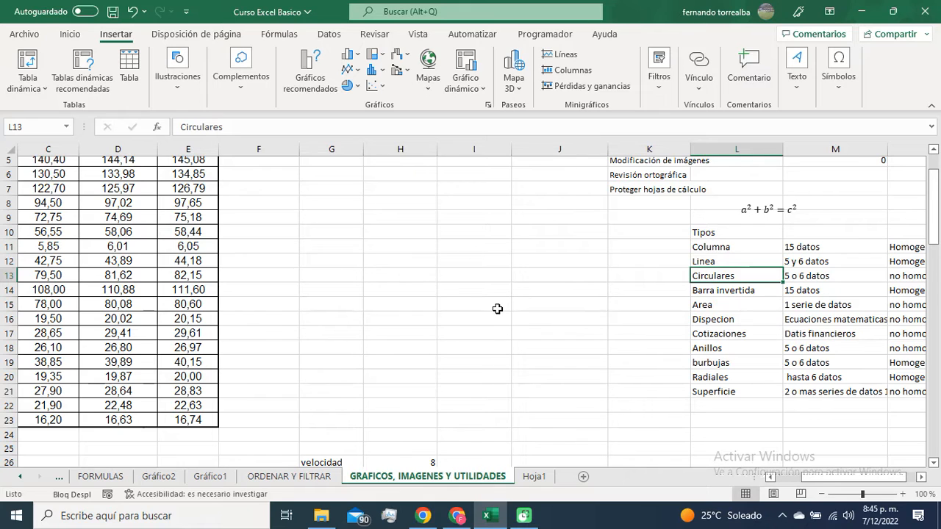
Step: Insert a line sparkline in cell F4 using the data range B4:B23
scroll(378, 339, down, 3)
scroll(418, 350, up, 4)
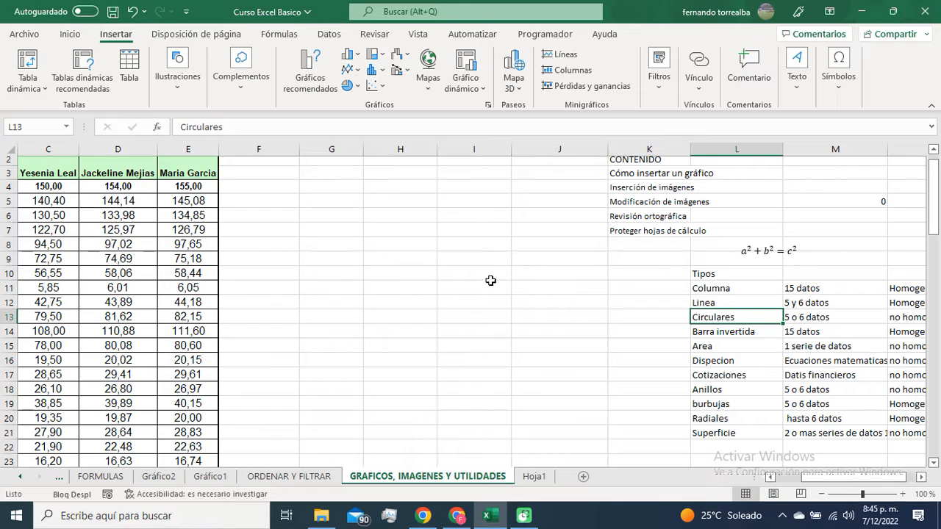
click(342, 265)
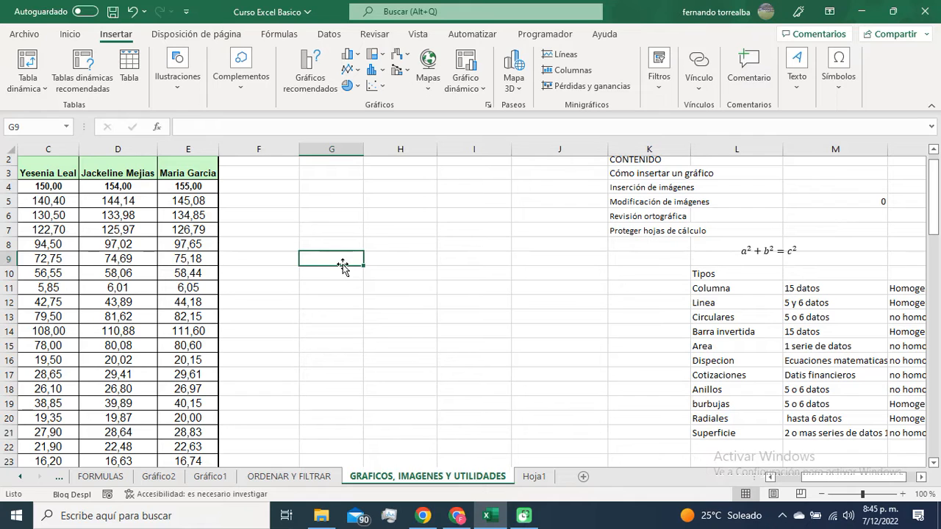
scroll(342, 265, left, 2)
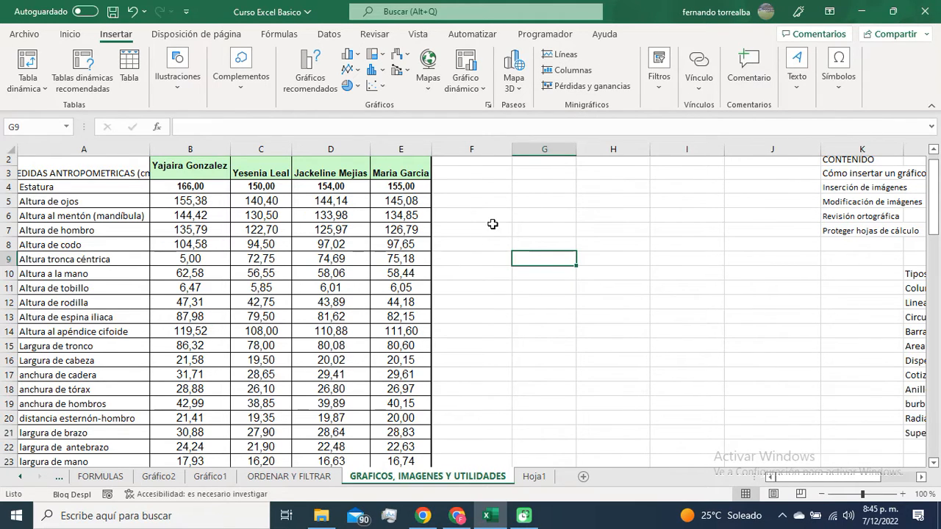
click(468, 191)
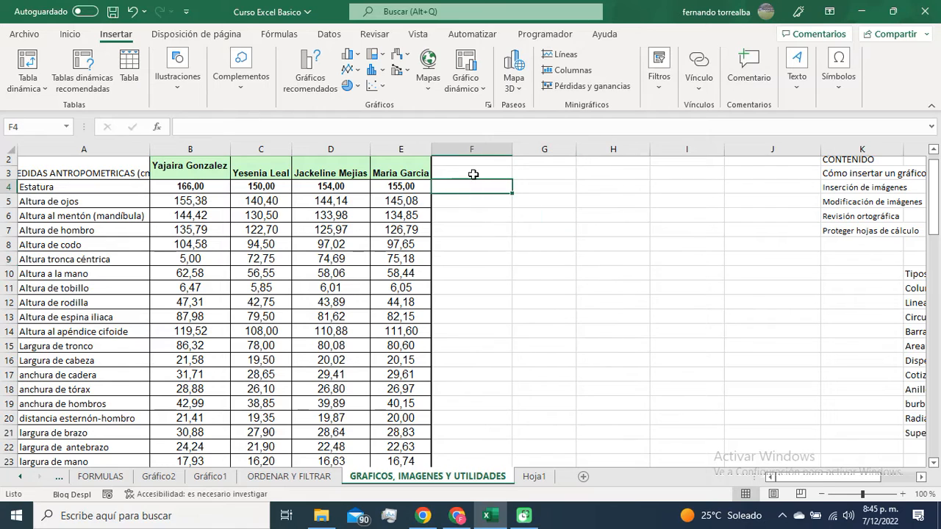
click(562, 56)
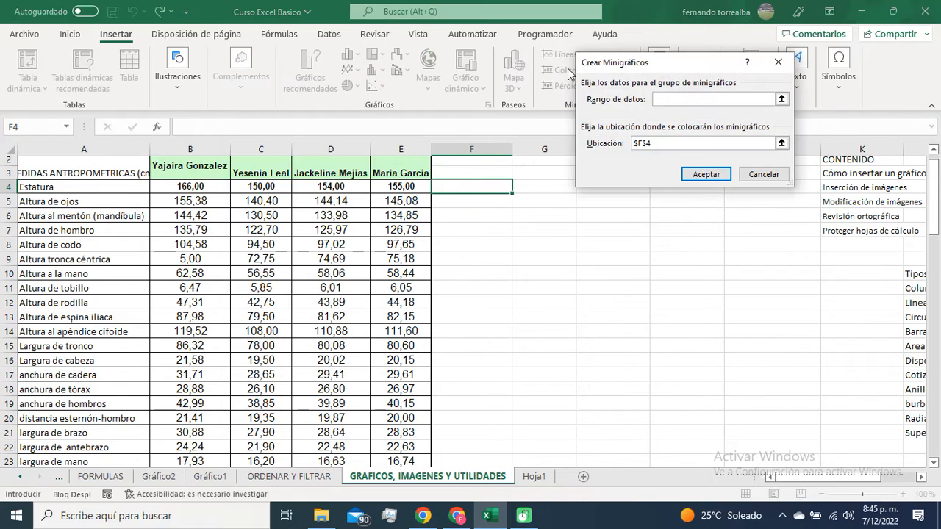
click(755, 99)
click(781, 99)
drag(206, 185, 201, 438)
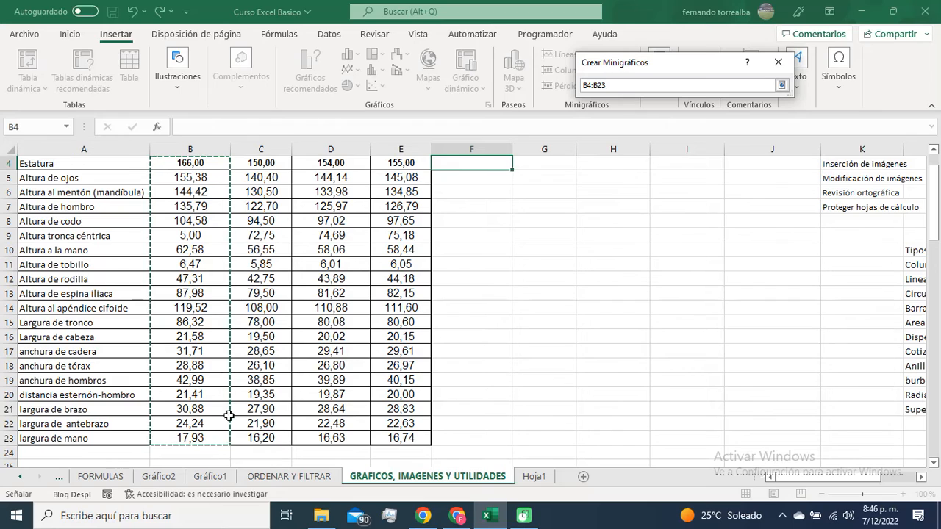
click(782, 85)
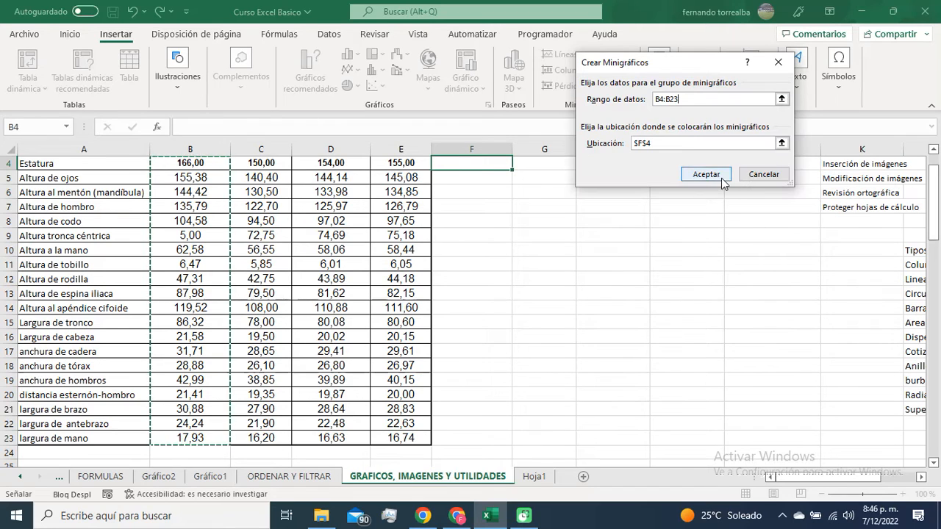
click(710, 176)
scroll(537, 272, up, 1)
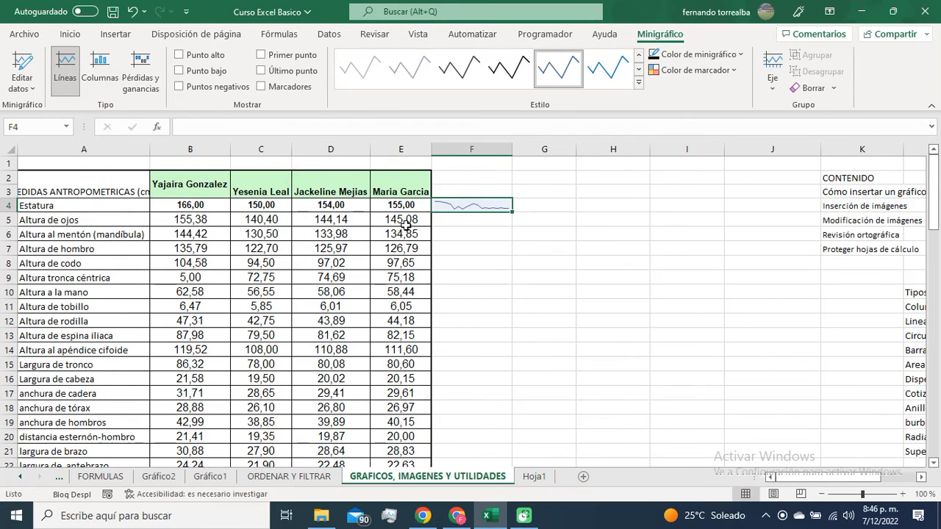
click(488, 231)
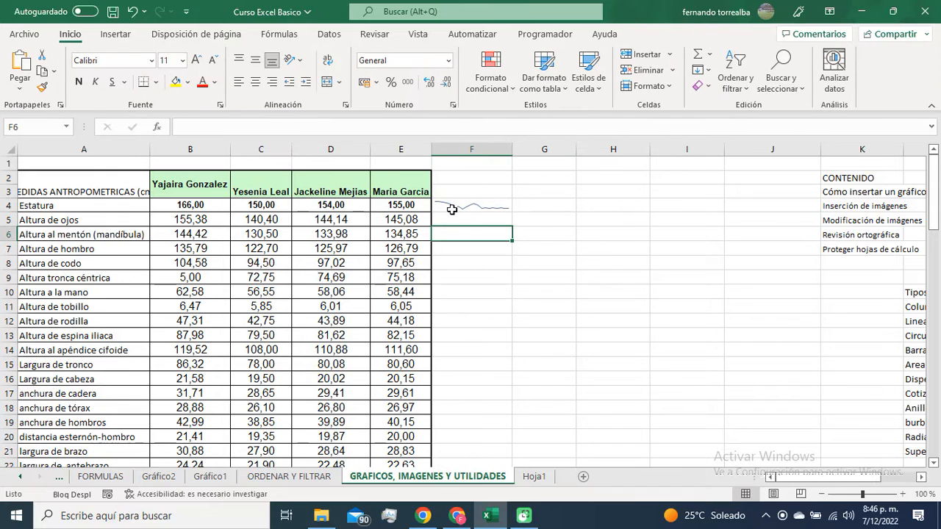
click(472, 210)
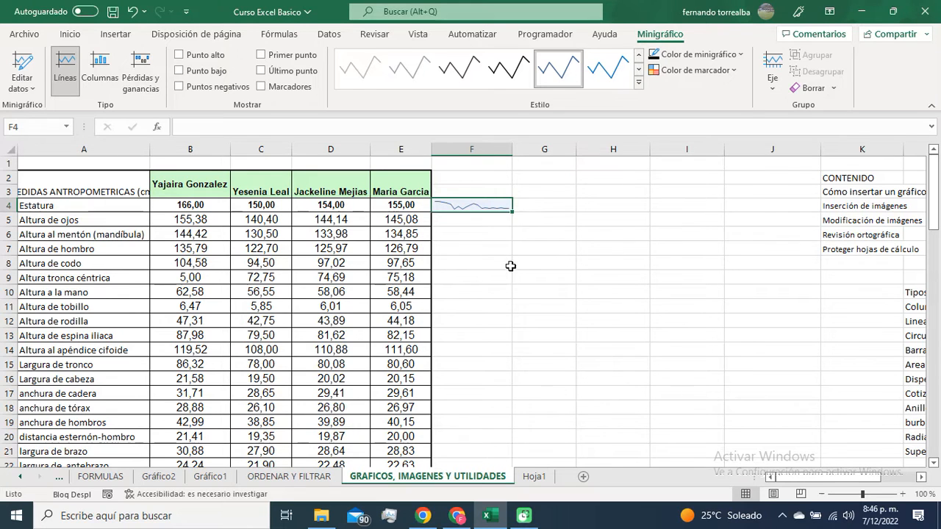
Step: Insert a column sparkline in cell F5 using the data range C4:C23
click(588, 232)
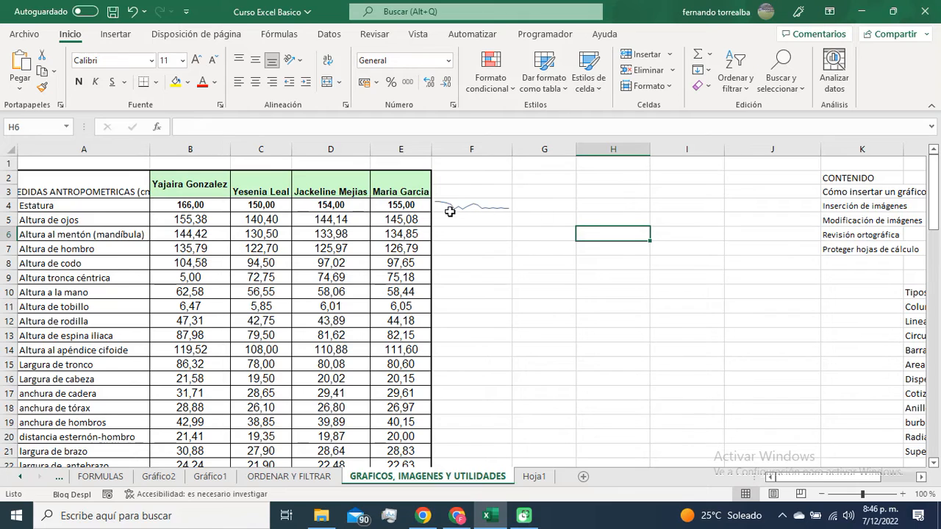
click(486, 221)
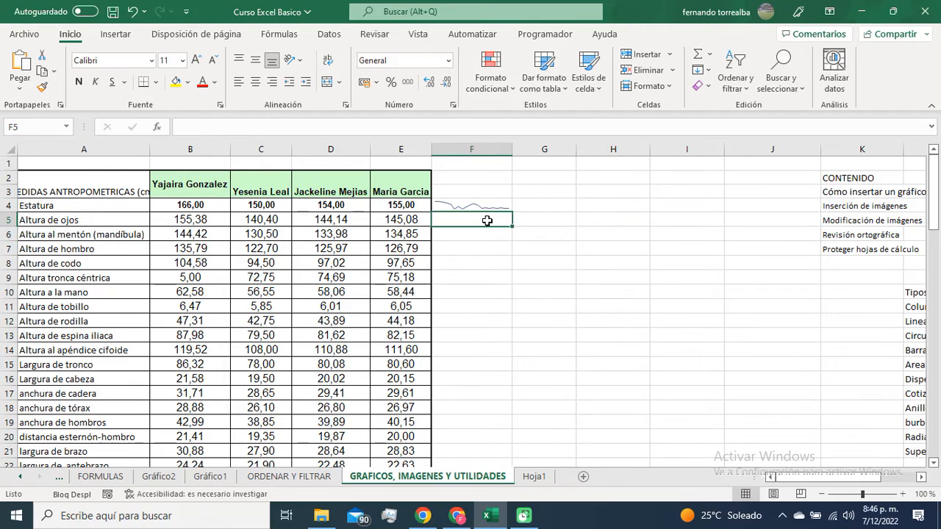
click(115, 35)
click(564, 70)
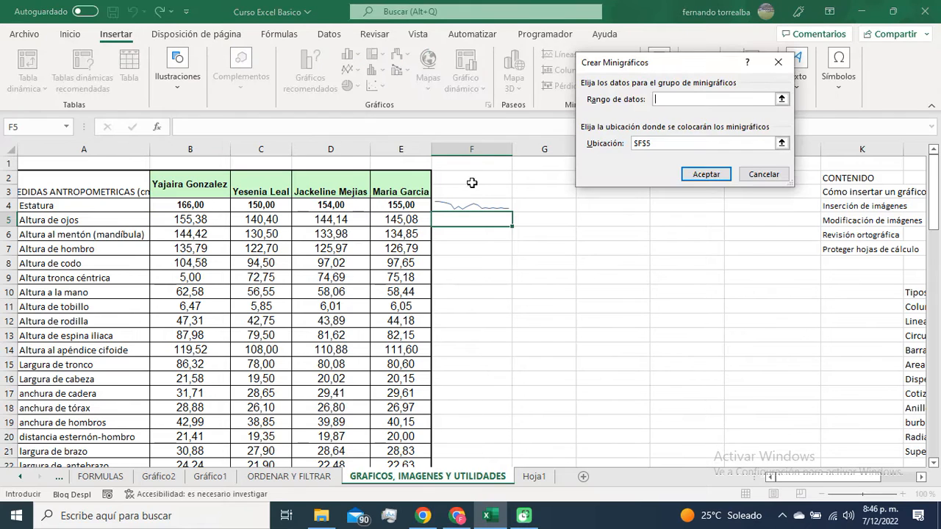
click(781, 99)
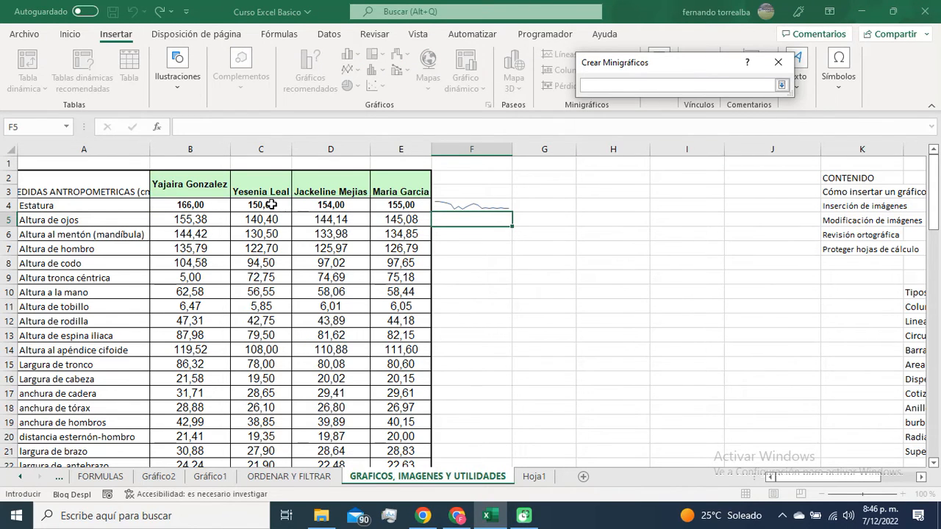
drag(270, 205, 265, 221)
drag(275, 439, 267, 439)
click(781, 85)
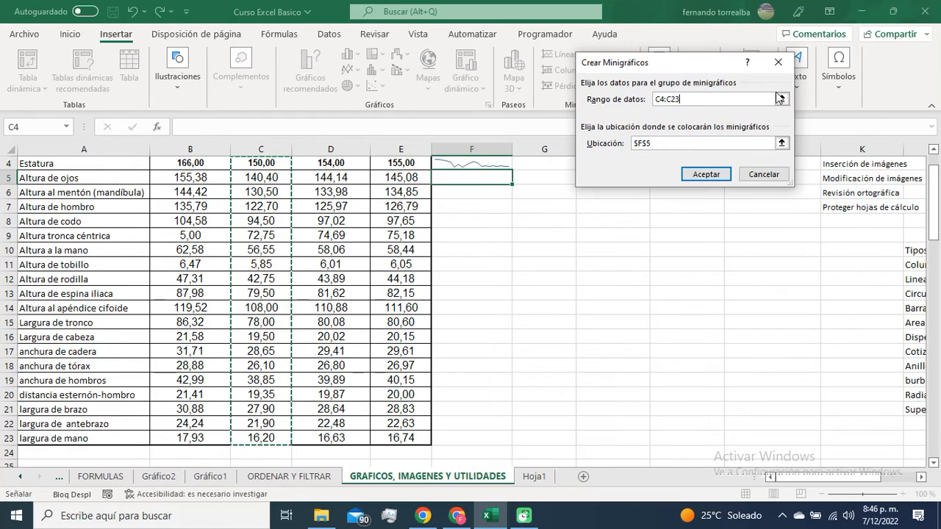
click(704, 180)
click(470, 220)
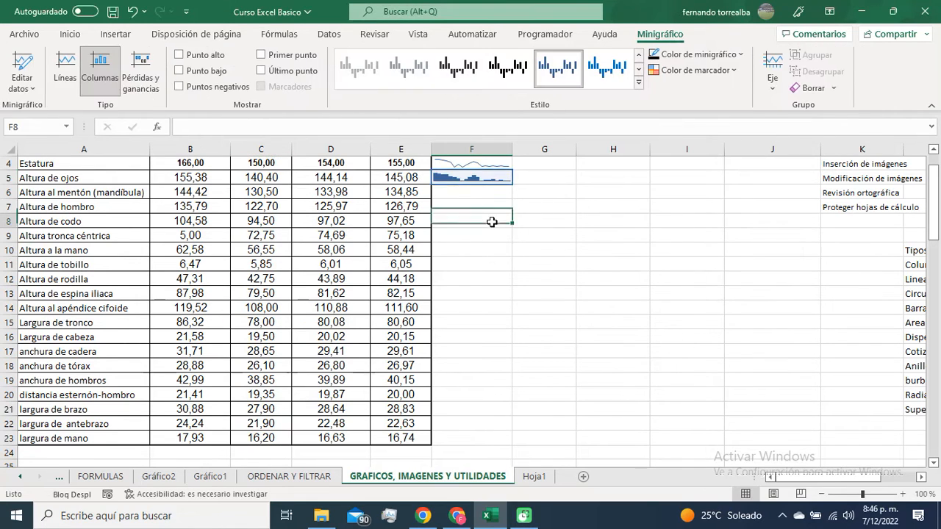
Step: Try a win/loss sparkline in cell F6 using the data range D4:D23, and undo it
click(466, 190)
click(115, 34)
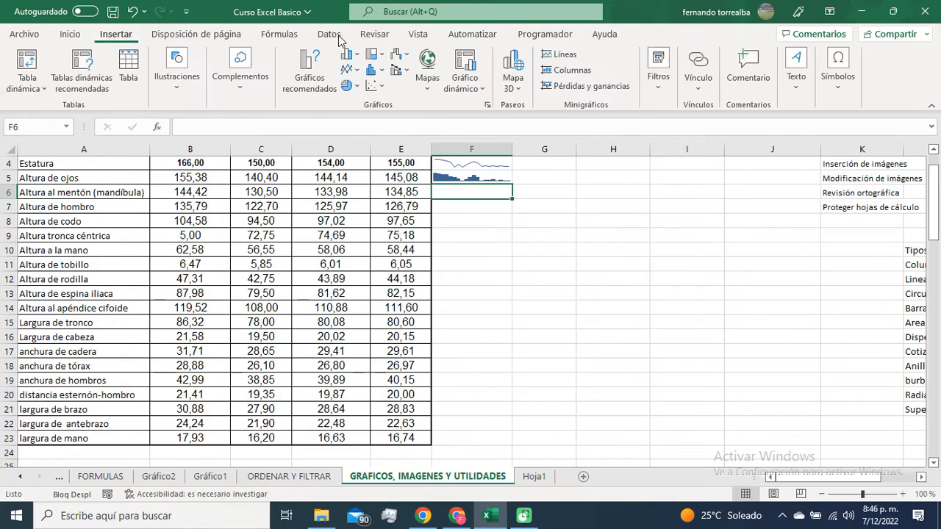
click(583, 86)
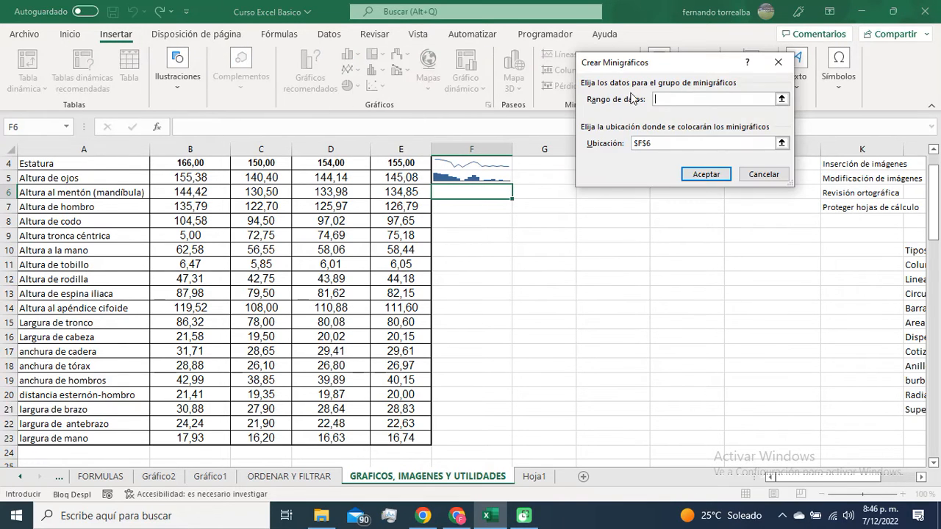
click(781, 99)
scroll(309, 275, up, 1)
drag(336, 206, 331, 438)
click(781, 85)
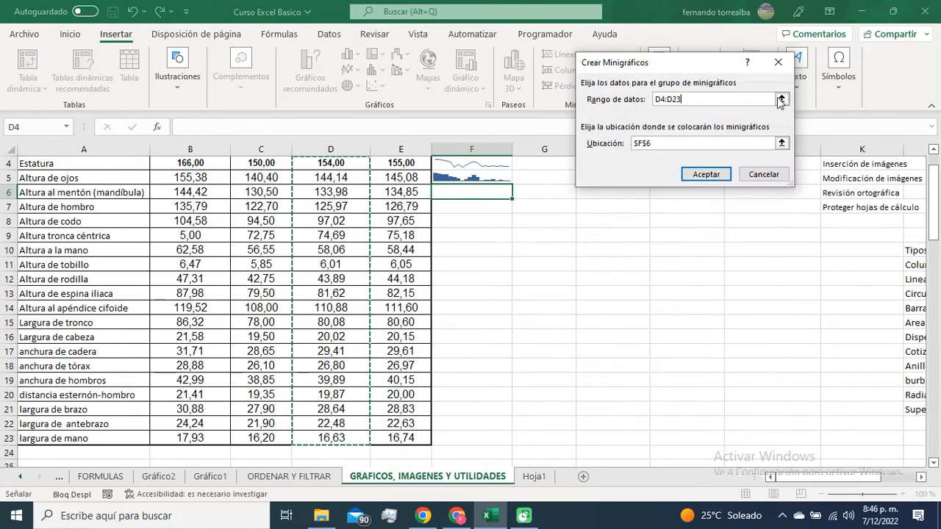
click(706, 175)
click(581, 292)
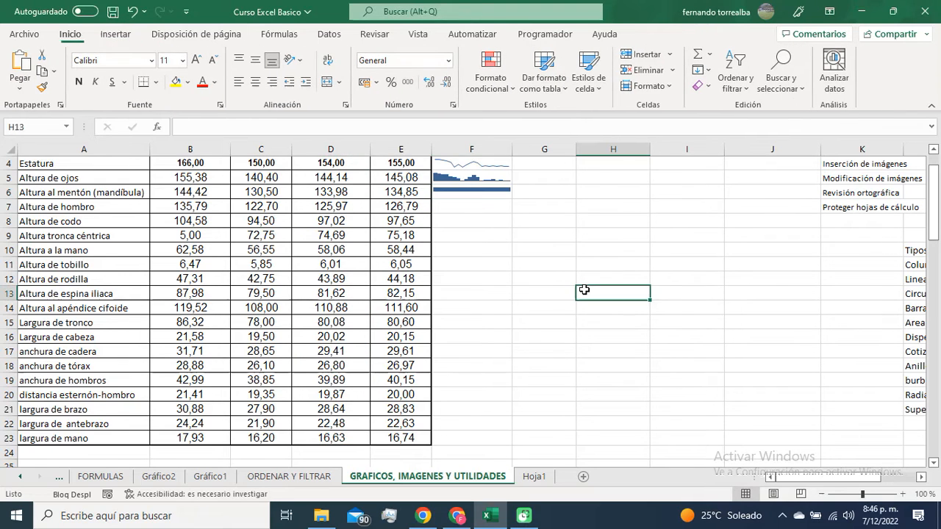
scroll(582, 291, up, 1)
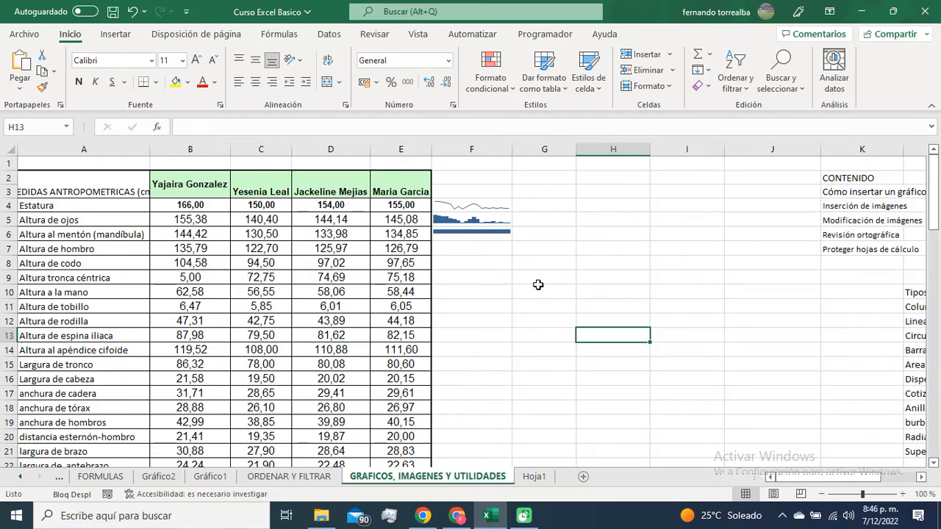
click(133, 12)
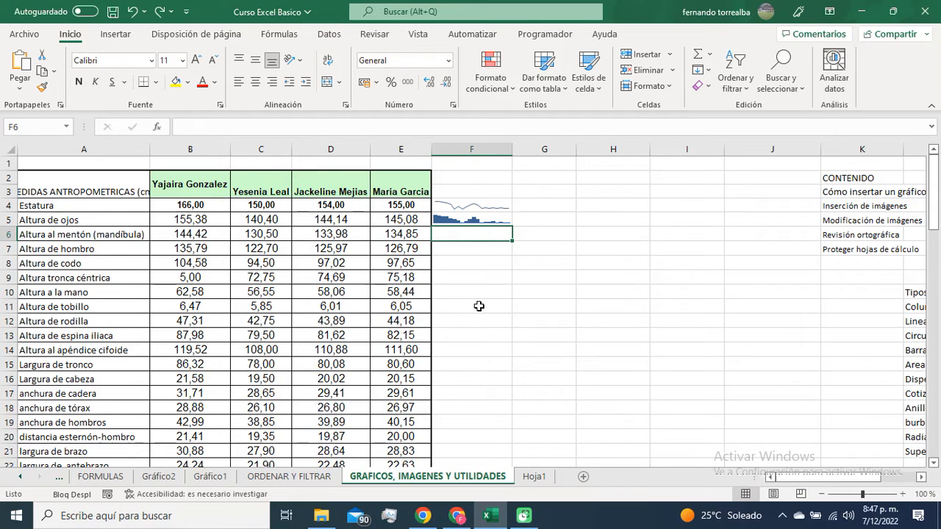
Step: Insert a line sparkline in cell F7 using the data range E4:E23
click(471, 203)
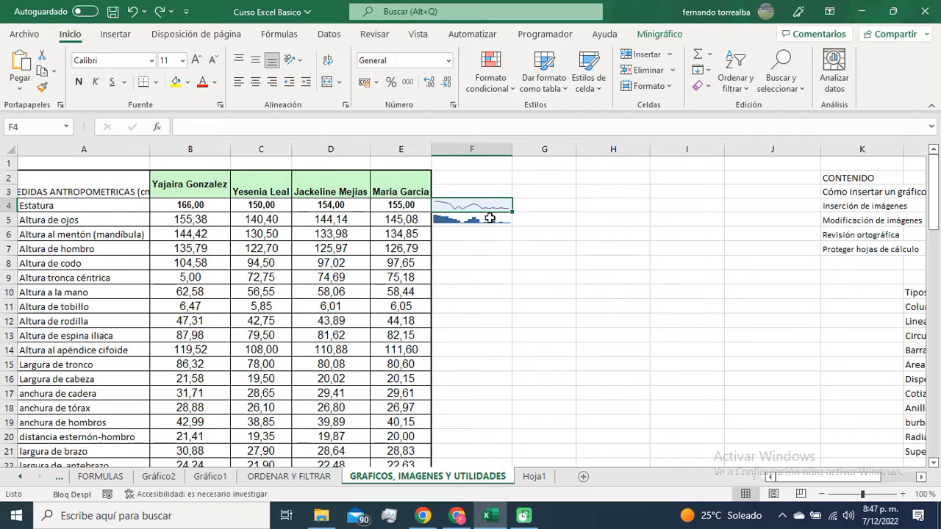
click(115, 34)
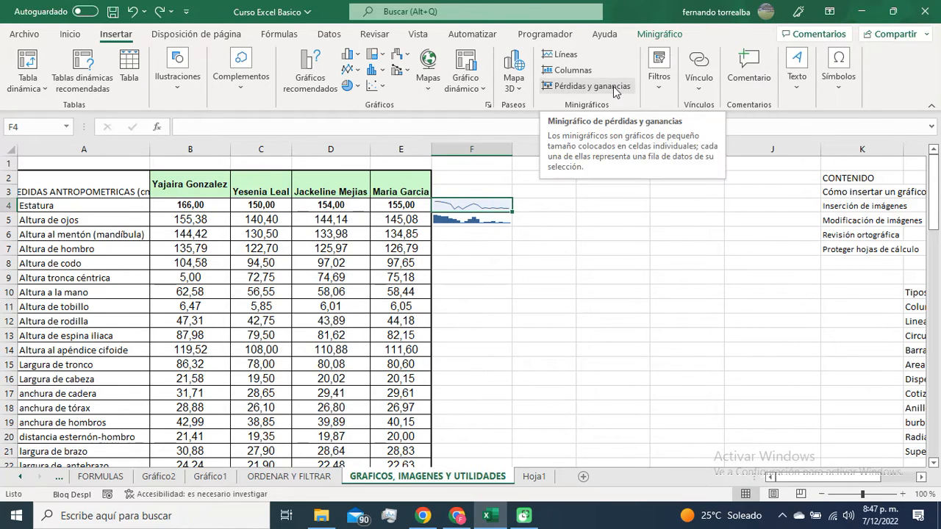
click(490, 244)
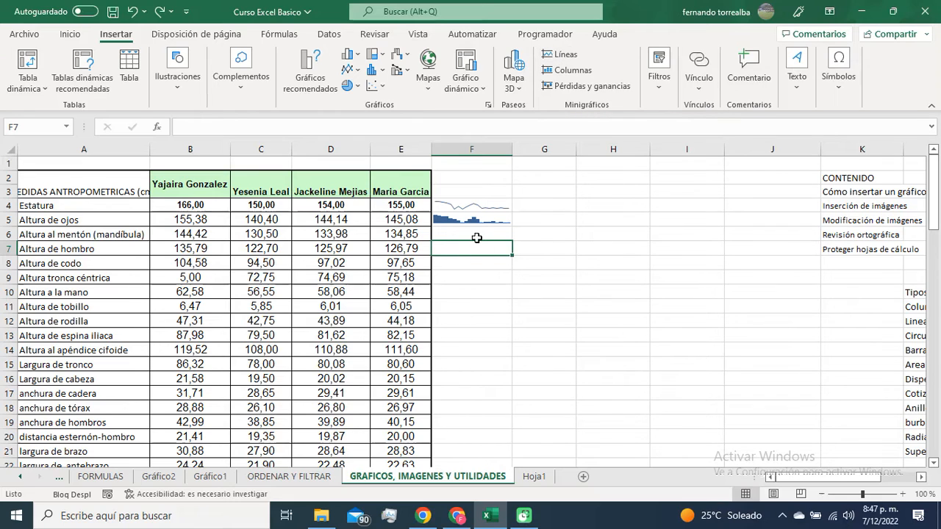
click(573, 57)
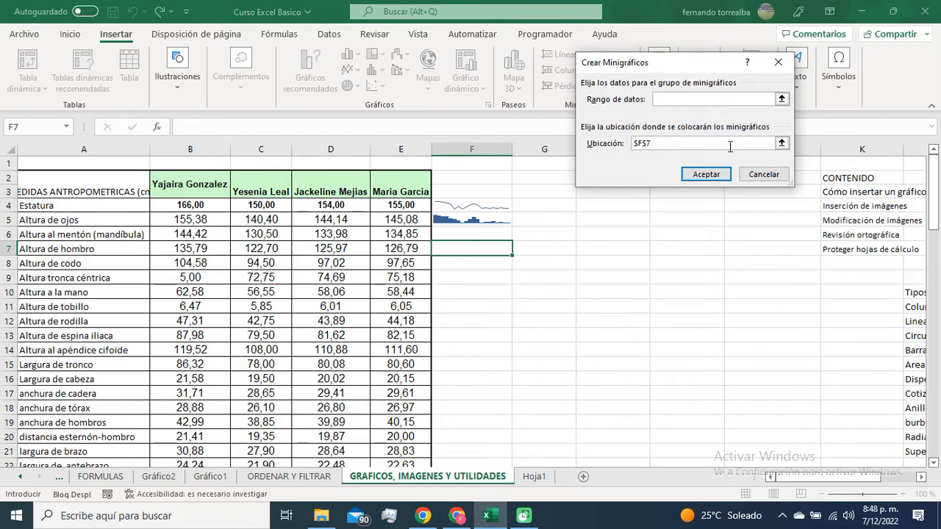
click(782, 99)
drag(401, 205, 423, 438)
click(782, 85)
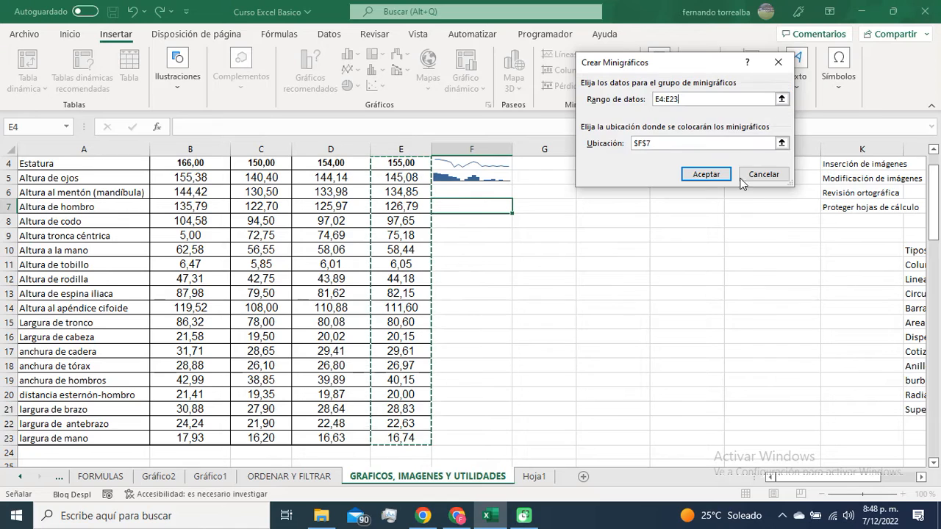
click(697, 180)
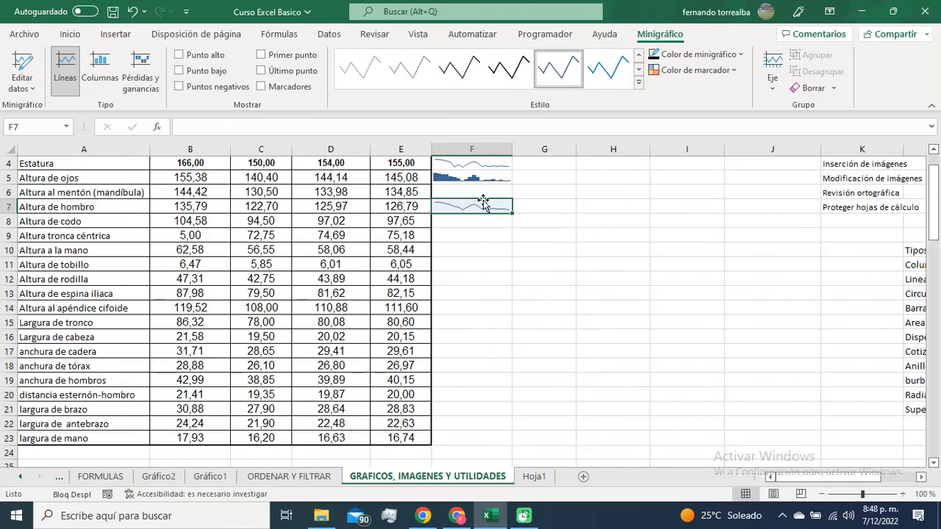
scroll(456, 268, up, 1)
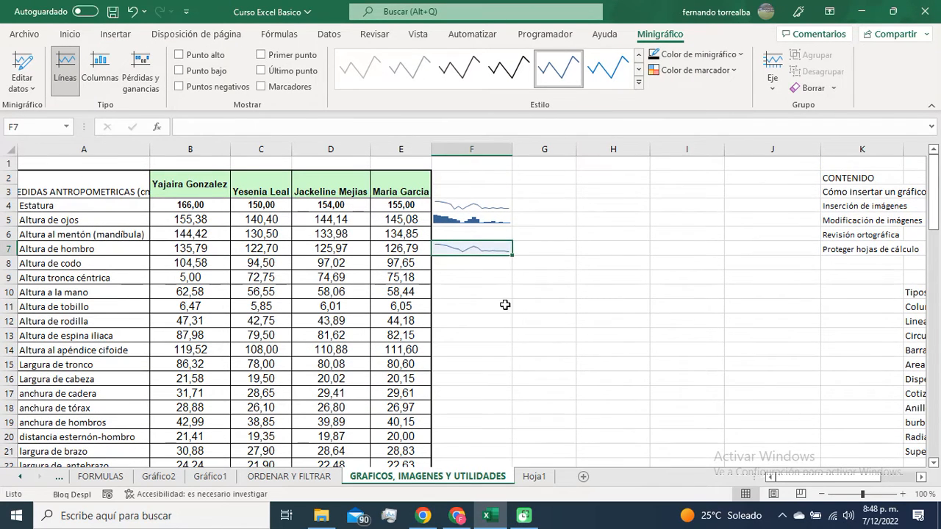
click(505, 304)
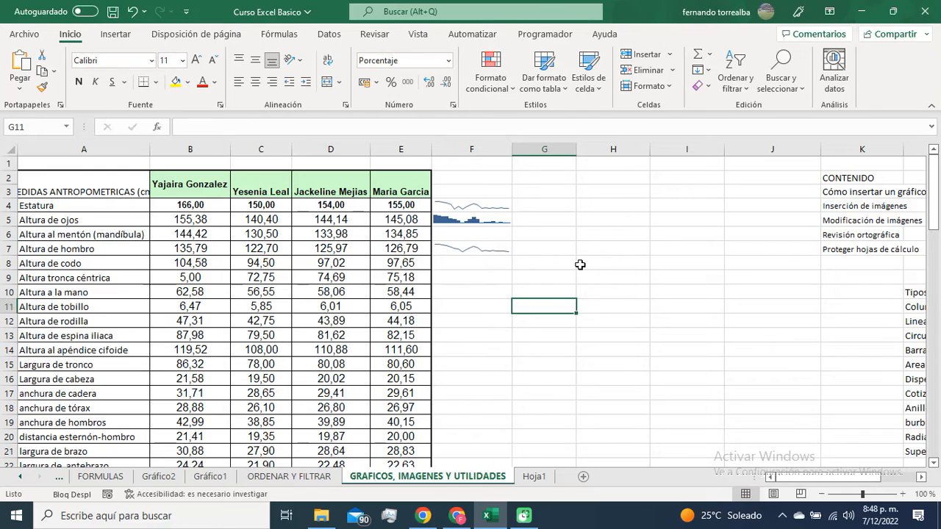
drag(397, 205, 403, 379)
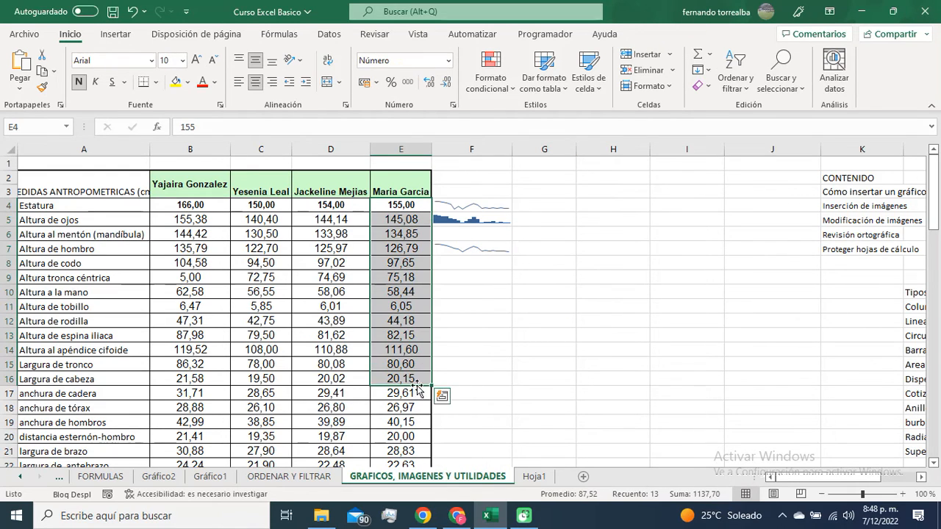
click(494, 320)
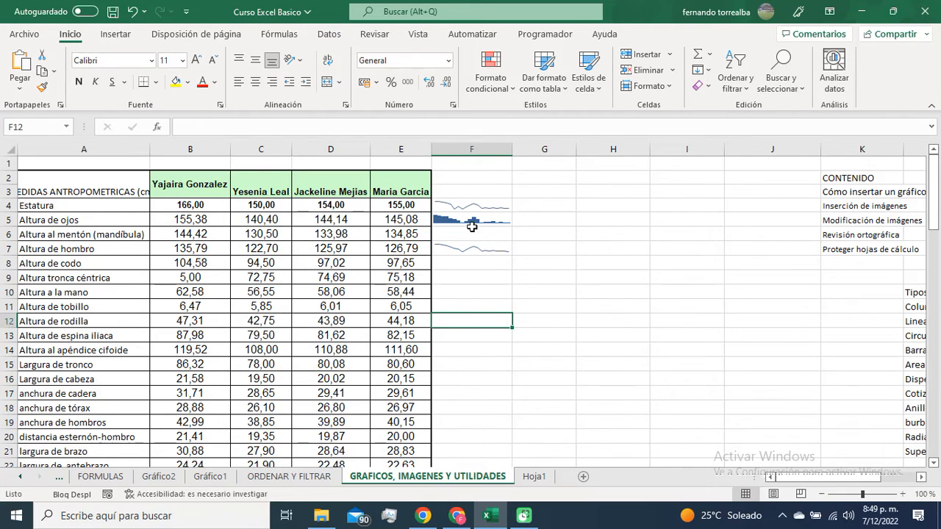
Step: Start a spelling check from cell K6 and review its proofing options, leaving them without saving changes
click(838, 232)
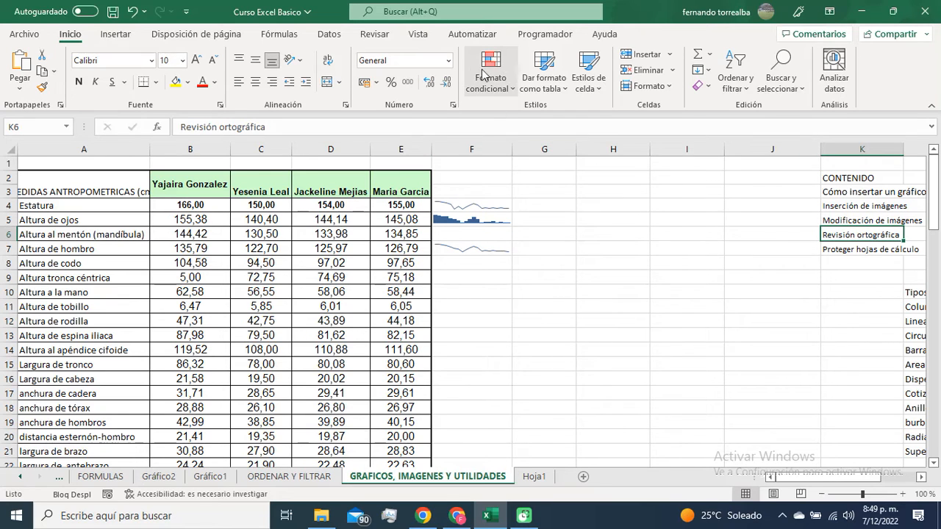
click(419, 35)
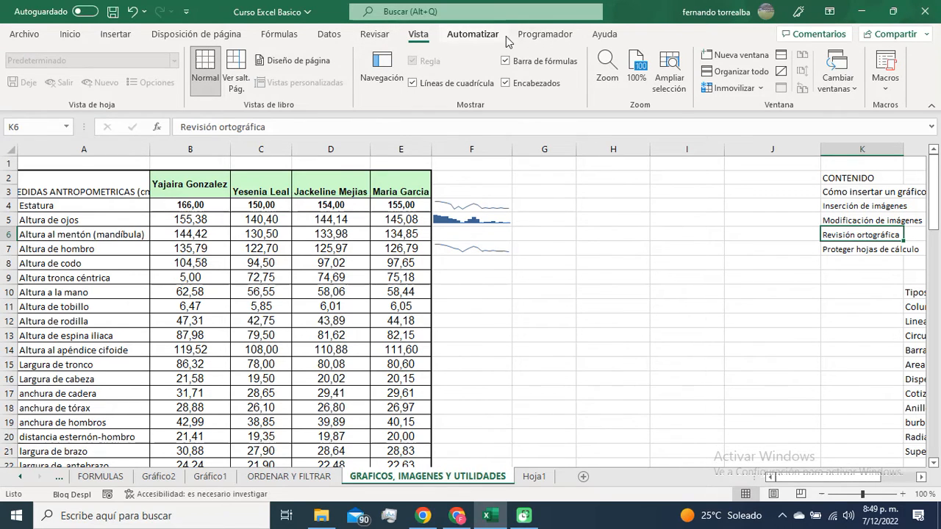
click(374, 35)
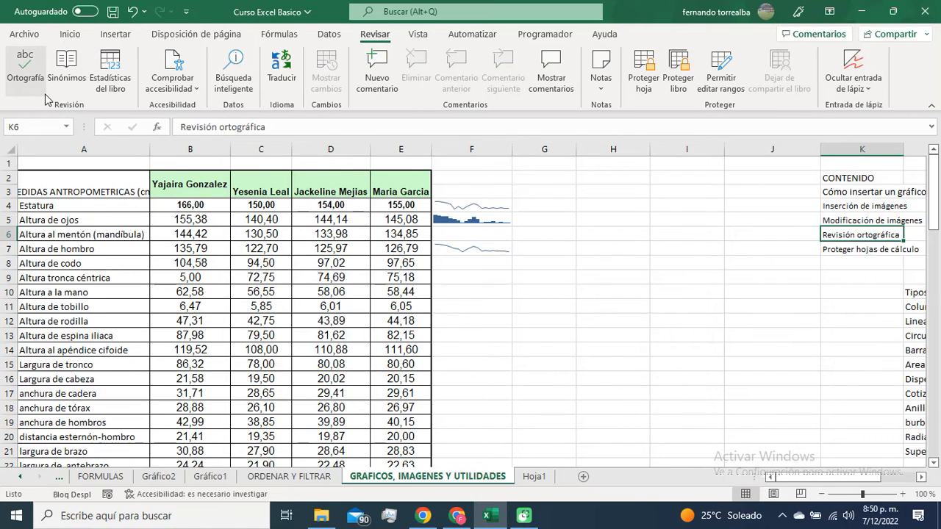
click(24, 58)
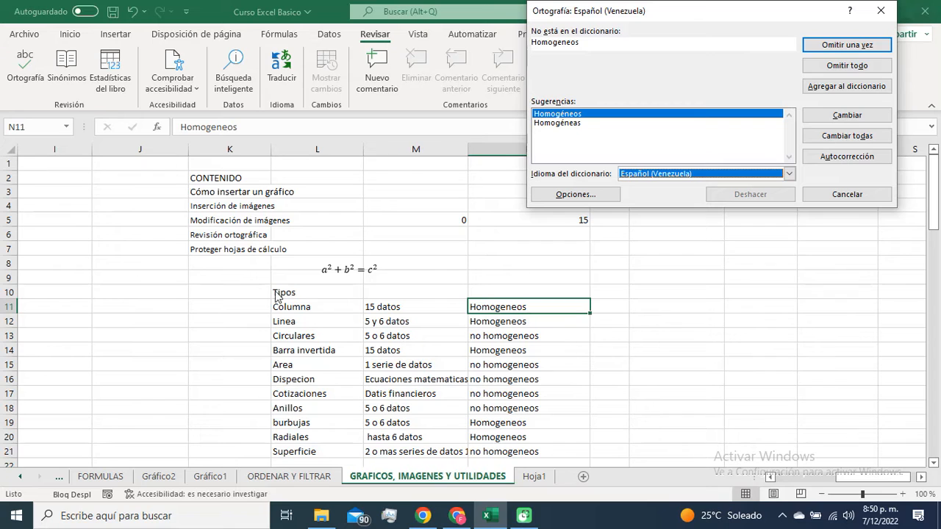
click(596, 195)
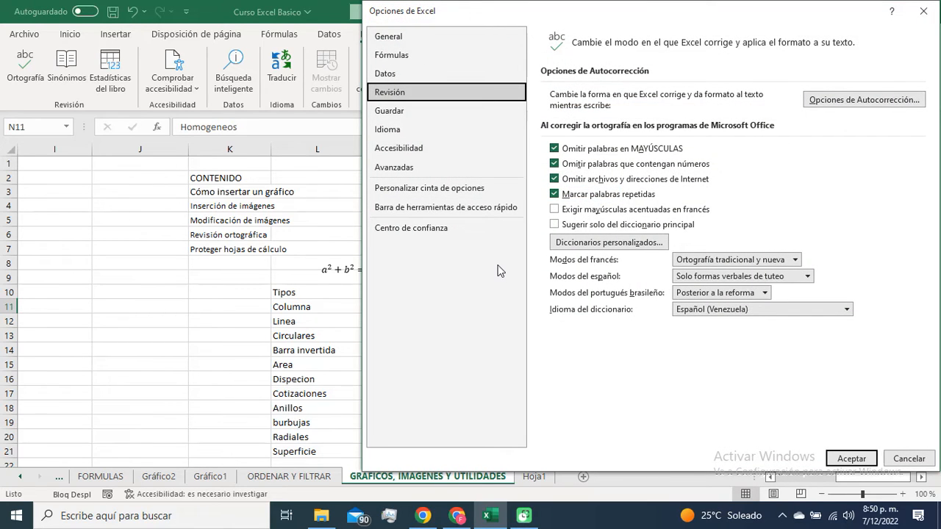
click(909, 458)
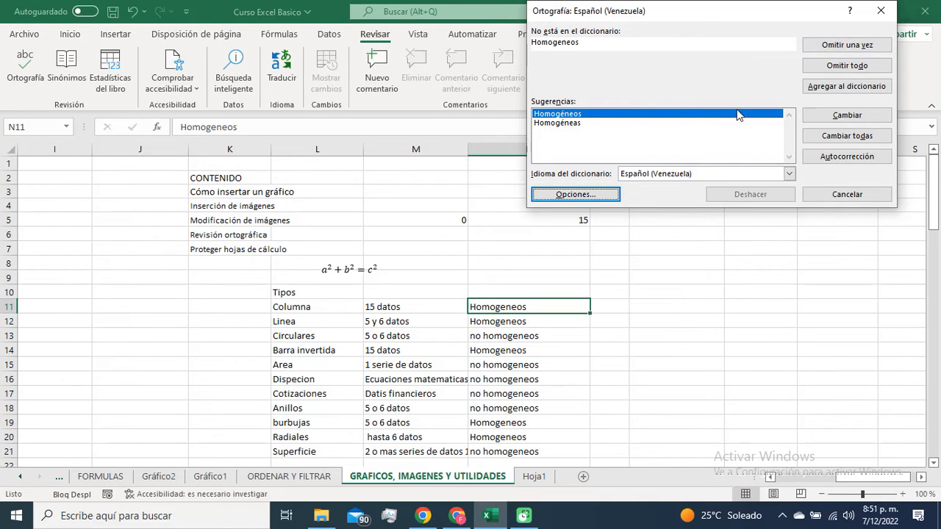
Step: Replace all occurrences of Homogeneos with Homogéneos and of Linea with Línea in the spelling check
click(847, 136)
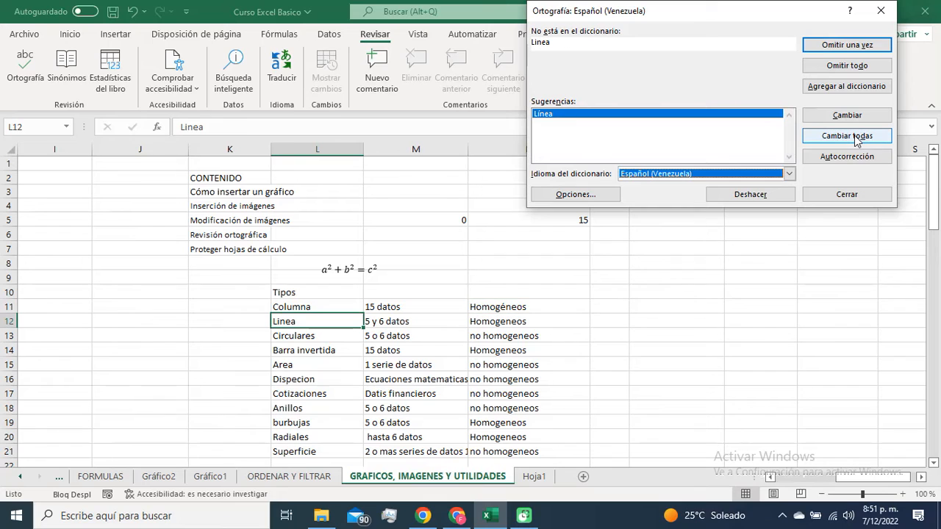
click(847, 136)
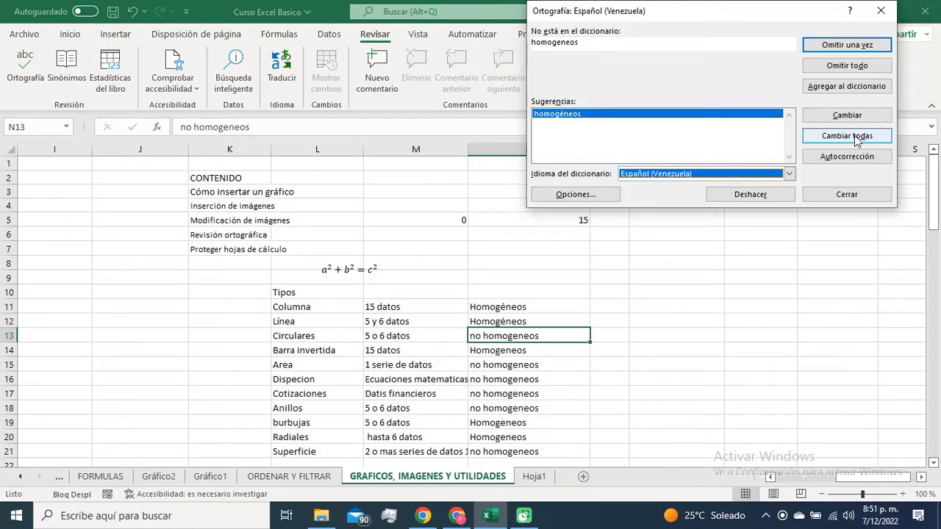
Step: Ignore the remaining flagged words, from homogeneos through aguilidad, and continue the spelling check from the beginning of the sheet
click(849, 45)
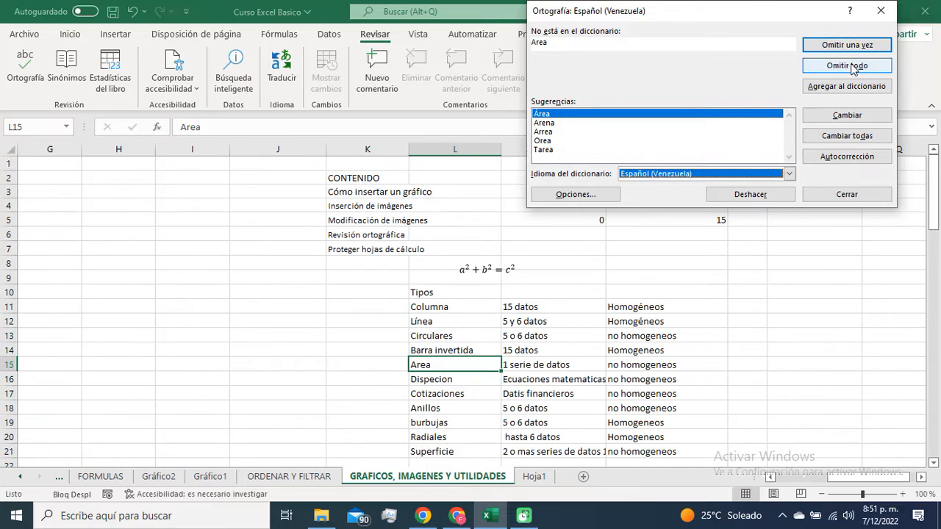
click(850, 66)
click(851, 67)
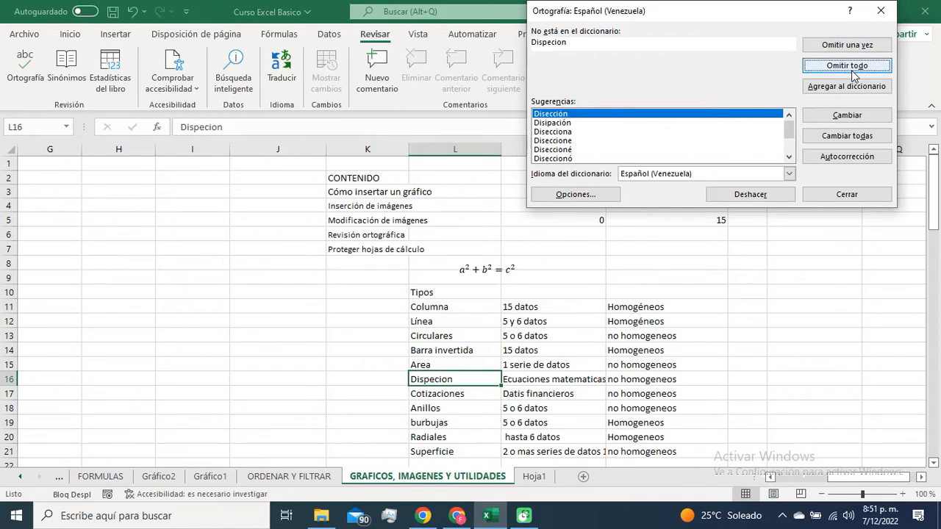
click(852, 68)
click(851, 67)
click(851, 69)
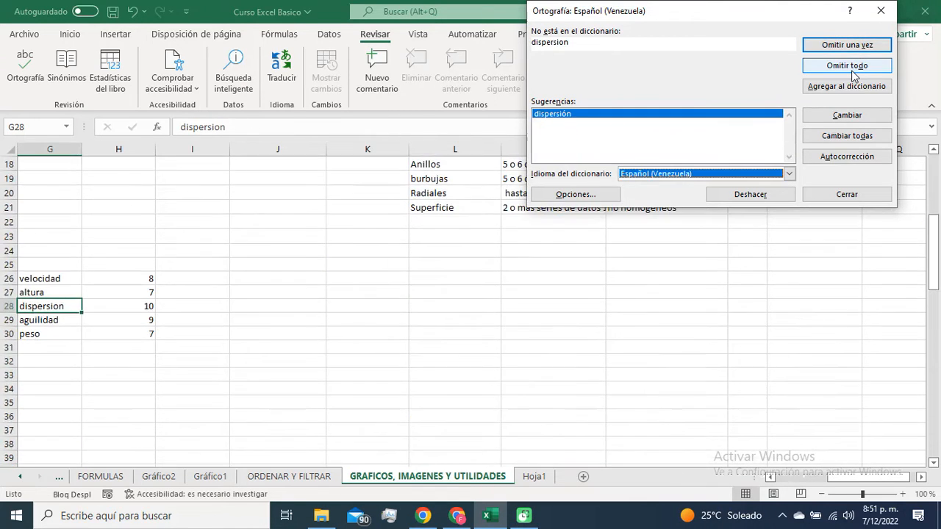
click(851, 69)
click(851, 69)
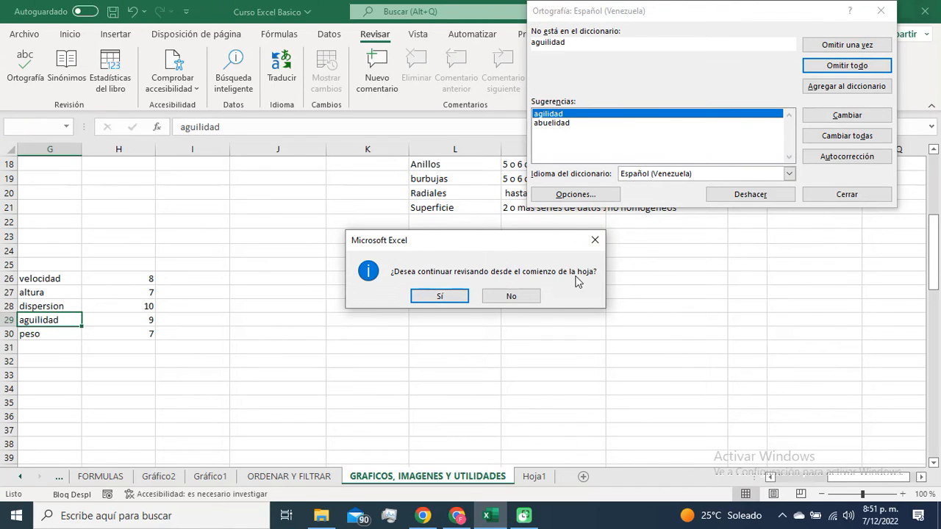
click(453, 298)
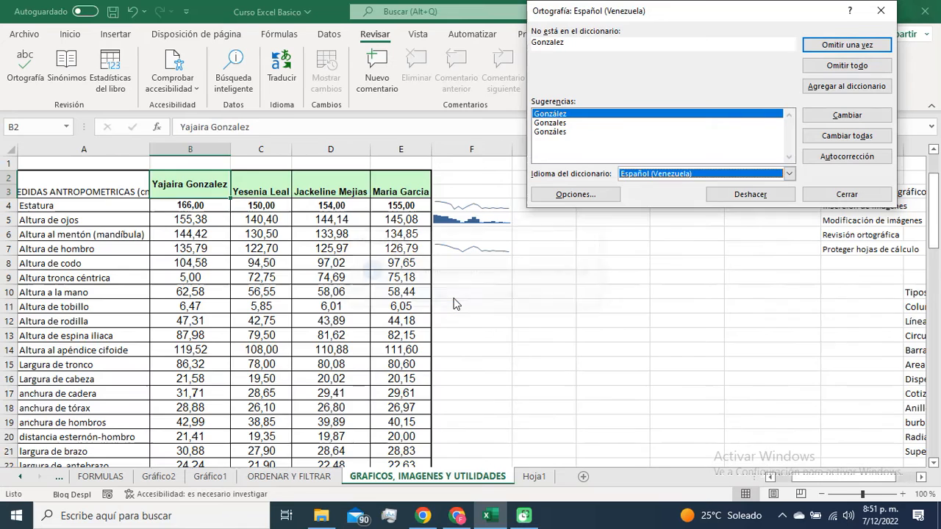
Step: Ignore all occurrences of the remaining flagged personal names in the table's header row and finish the spelling check
click(860, 67)
click(862, 66)
click(861, 66)
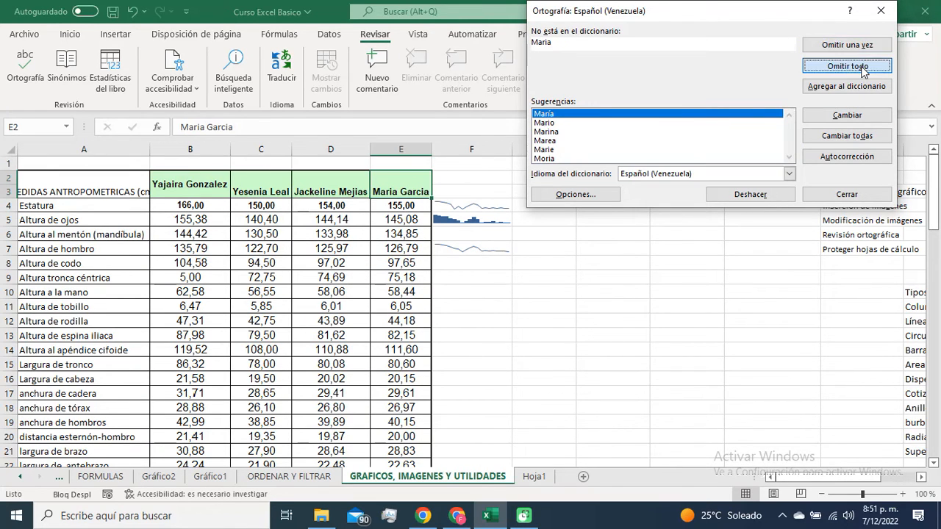
click(861, 66)
click(862, 66)
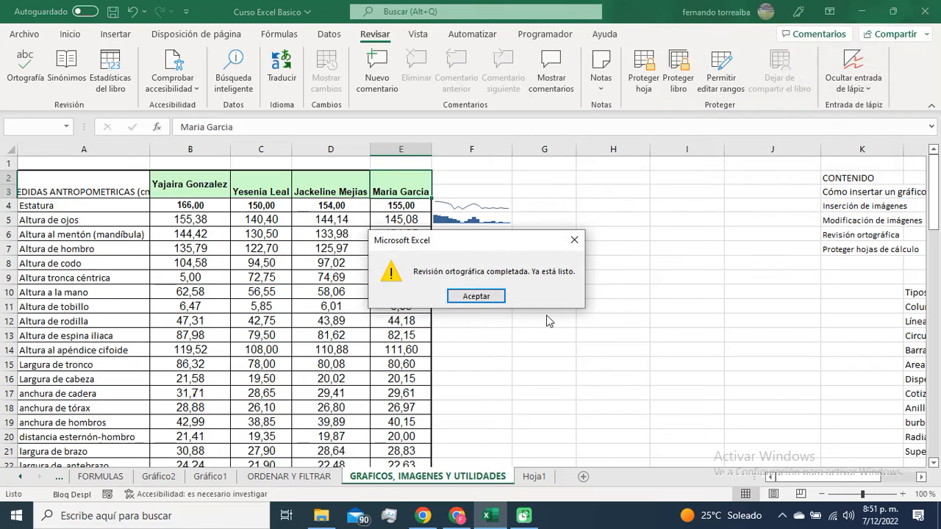
click(478, 296)
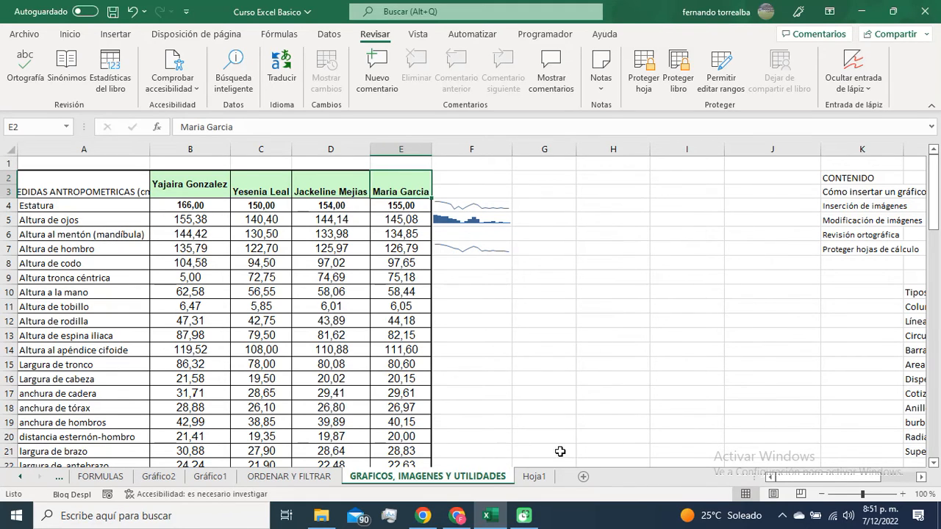
Step: Examine the error-checking options for the number stored as text in cell E14 of the ORDENAR Y FILTRAR sheet
click(345, 322)
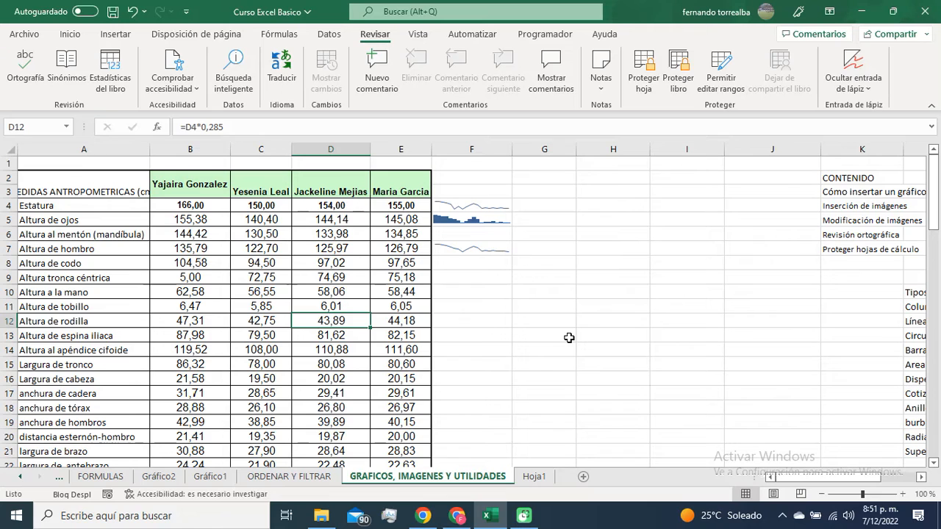
click(309, 478)
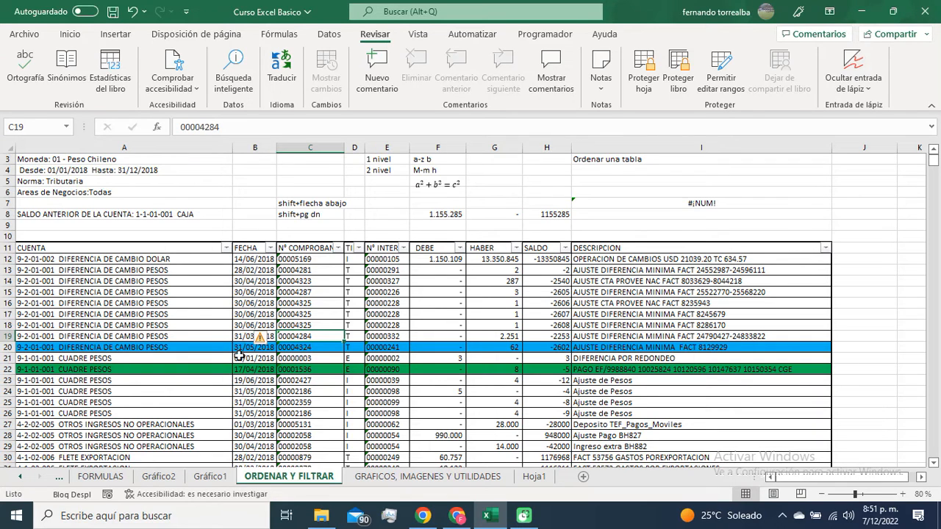
click(455, 327)
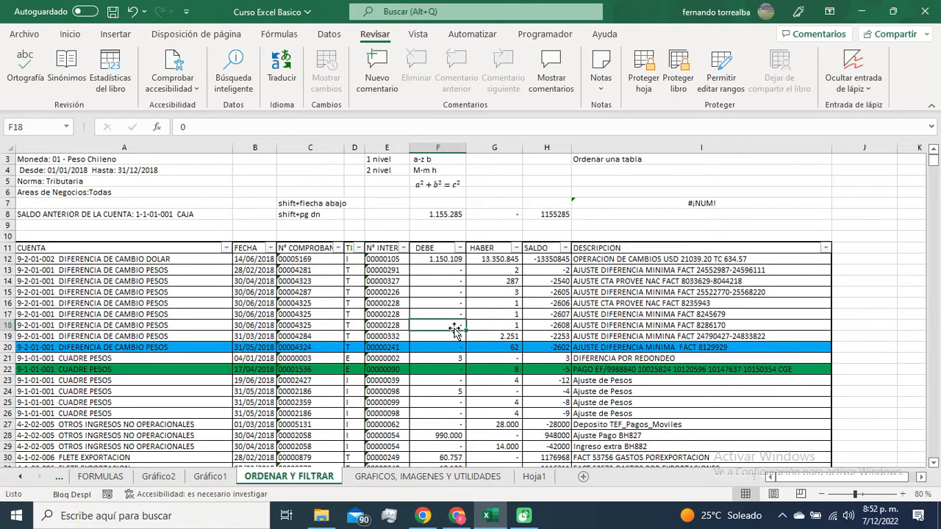
click(377, 260)
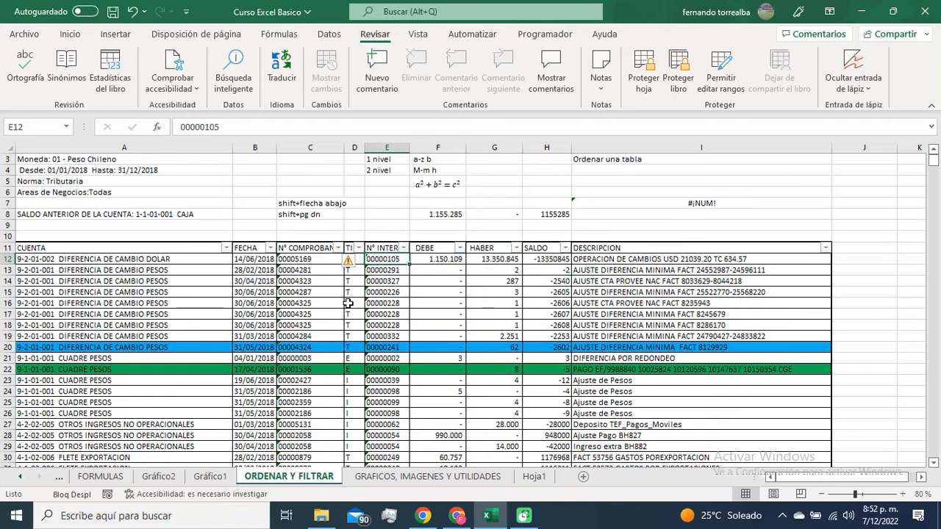
click(382, 282)
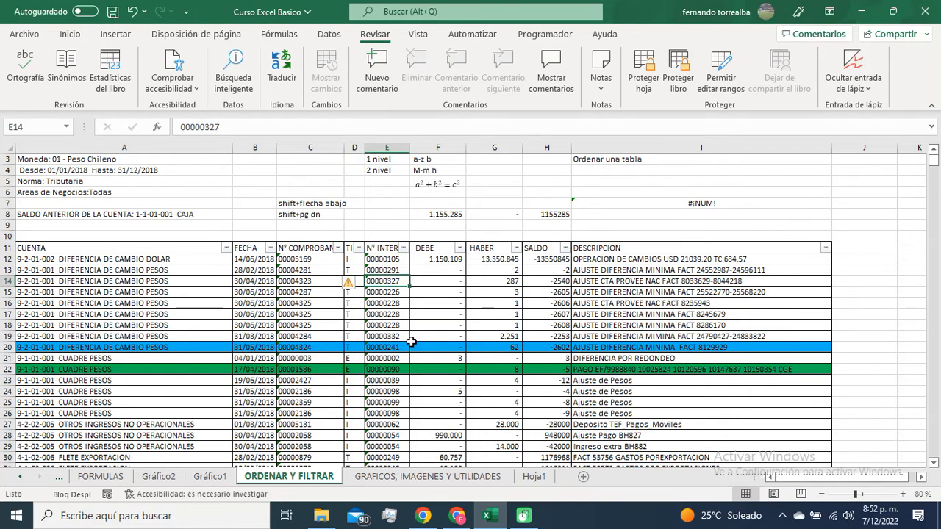
mouse_move(360, 288)
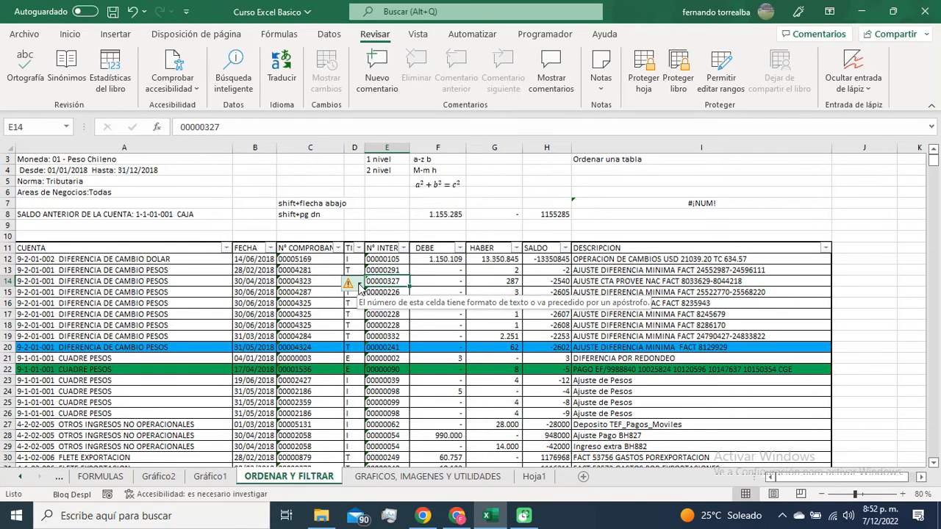
click(359, 285)
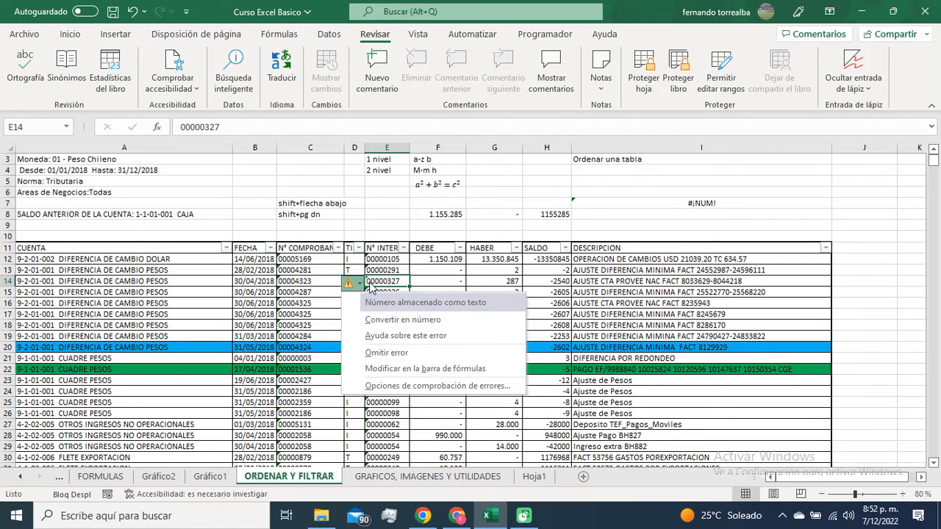
click(398, 287)
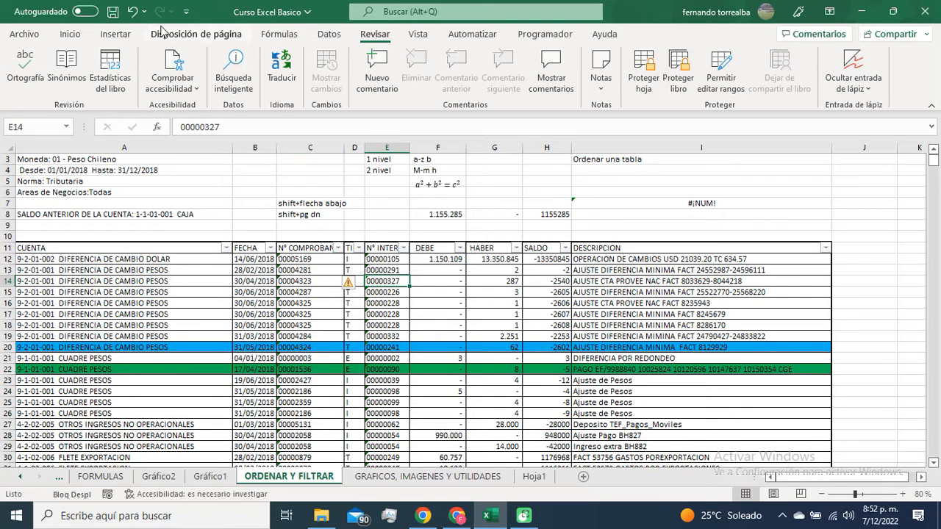
Step: Convert the text entry in cell E14 to a number using its error-checking options, and undo the conversion
click(70, 34)
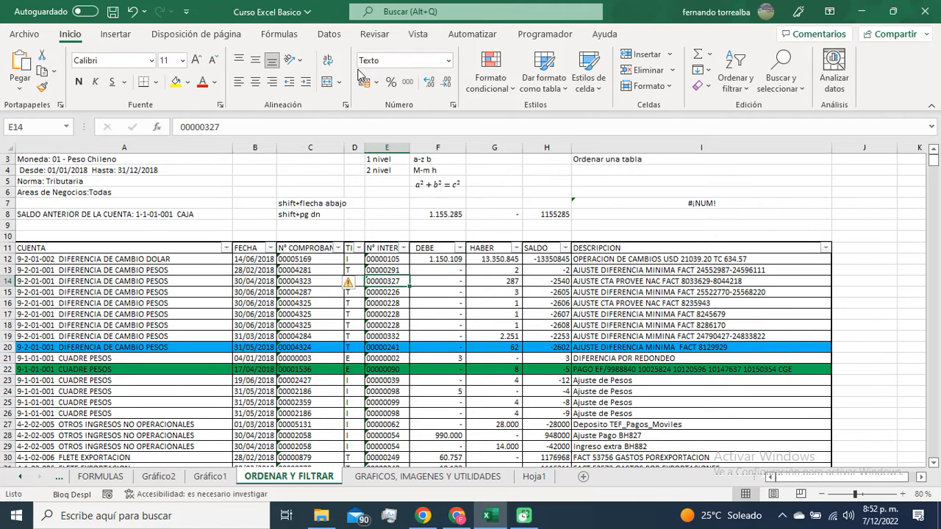
click(359, 284)
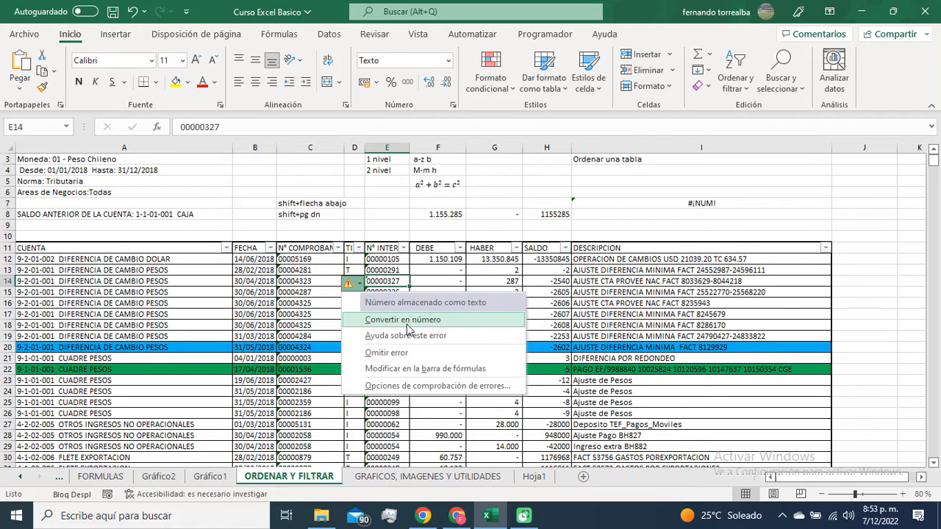
click(445, 259)
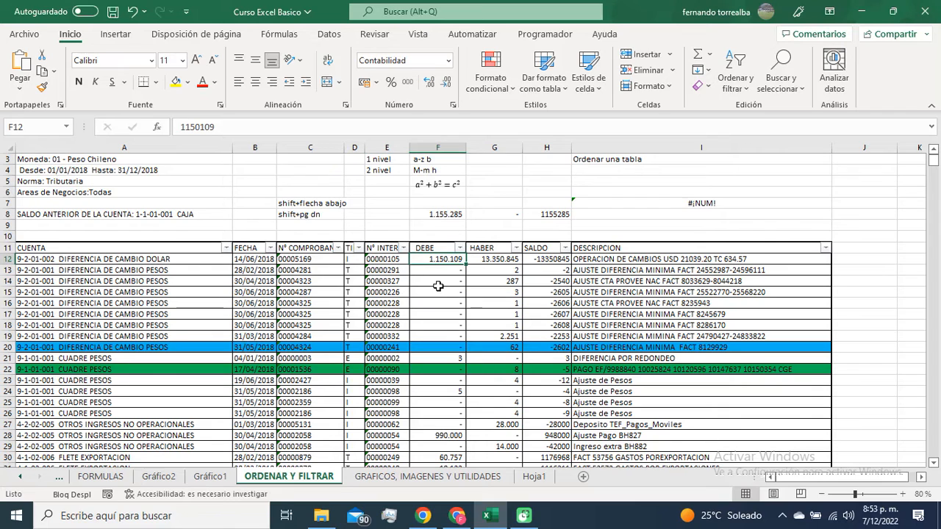
click(387, 282)
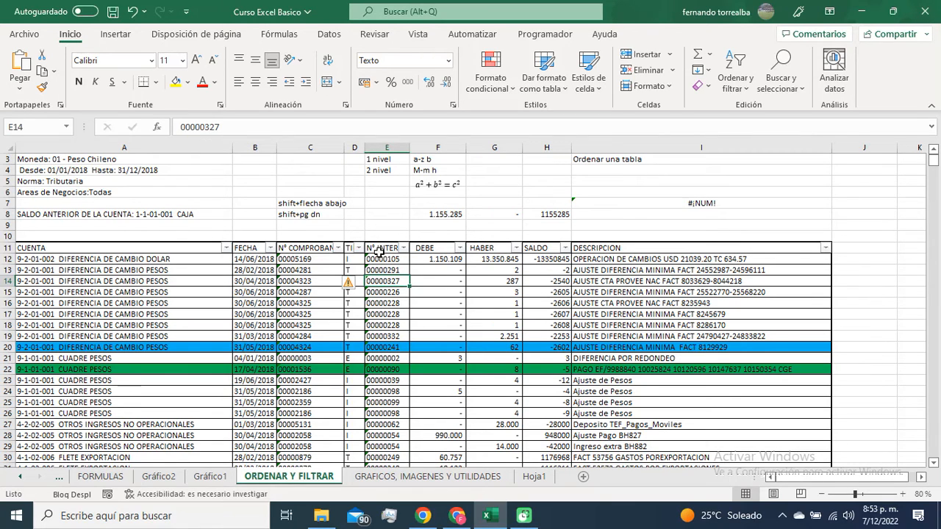
click(360, 285)
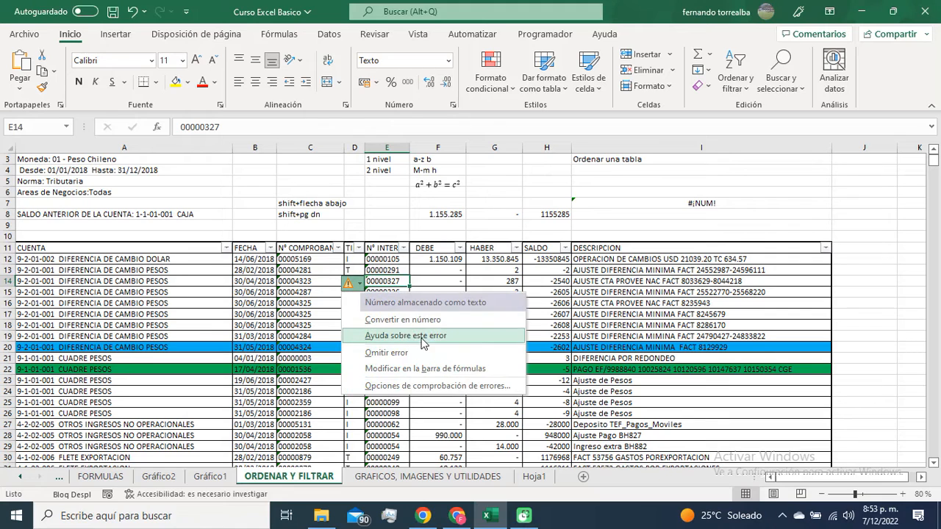
click(417, 322)
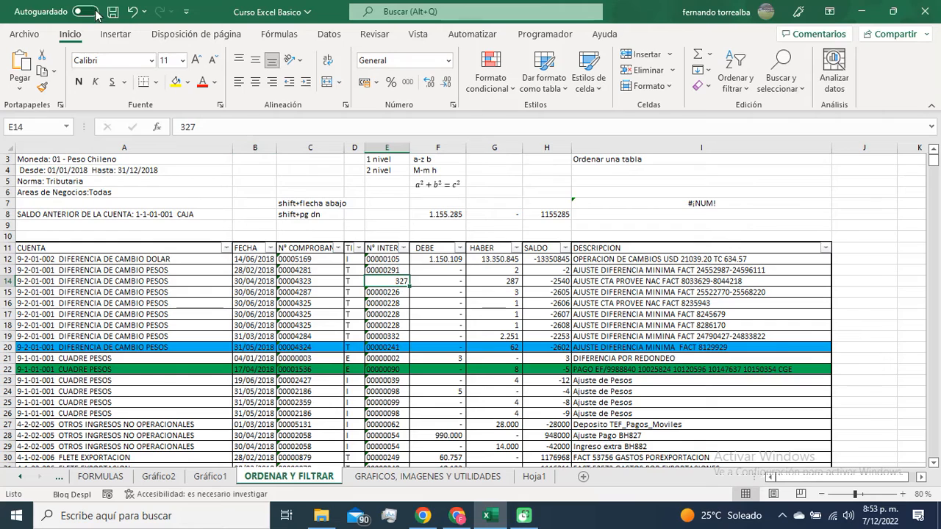
click(133, 11)
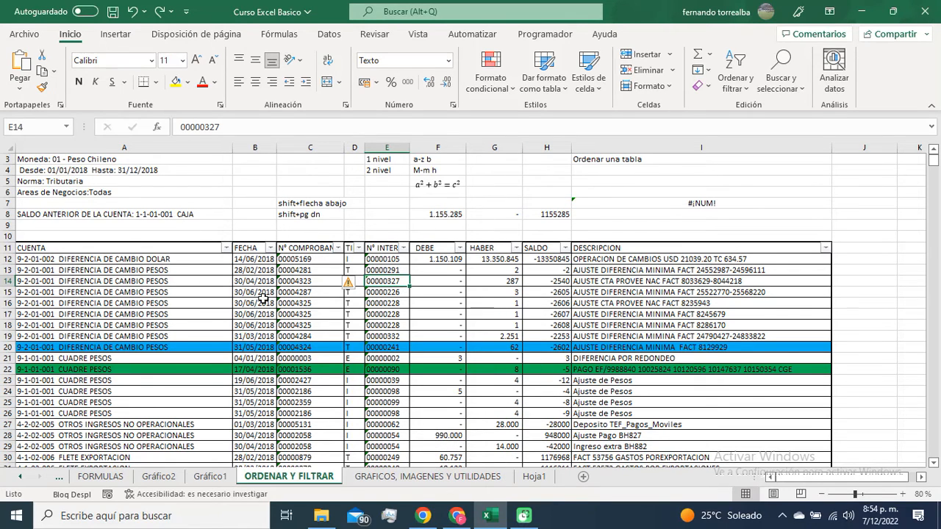
scroll(357, 329, up, 1)
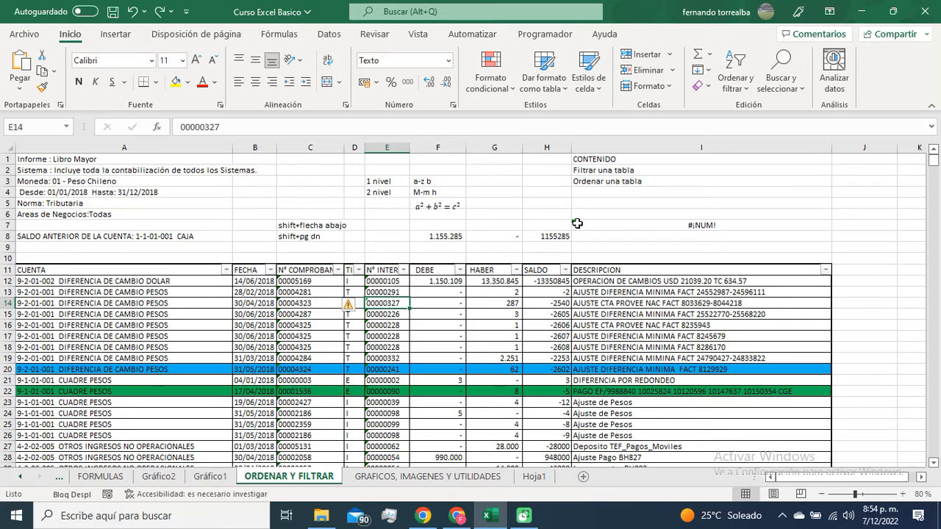
click(422, 478)
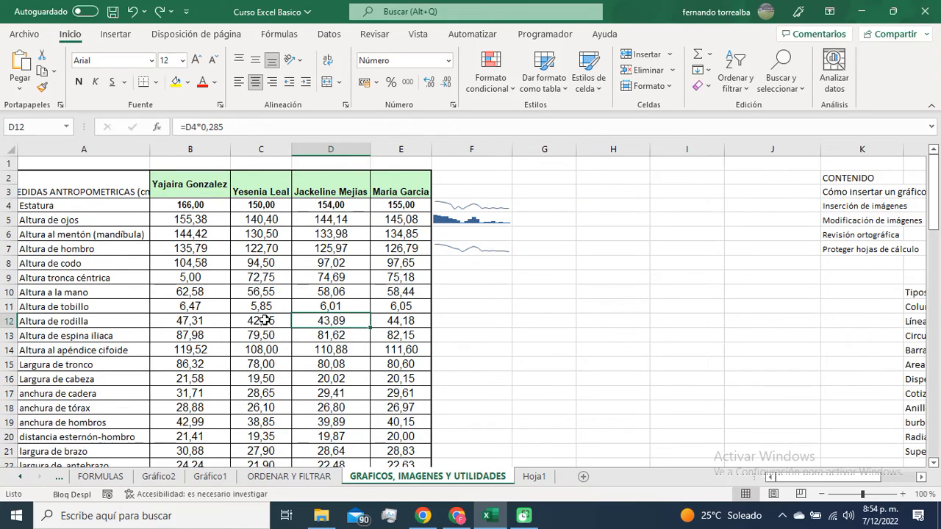
click(310, 478)
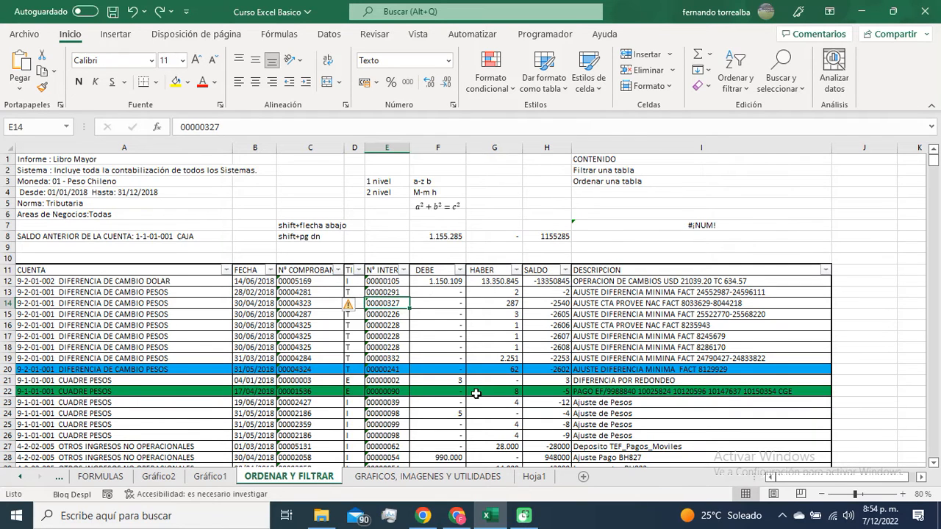
Step: Switch to Chrome and open WhatsApp Web
click(457, 515)
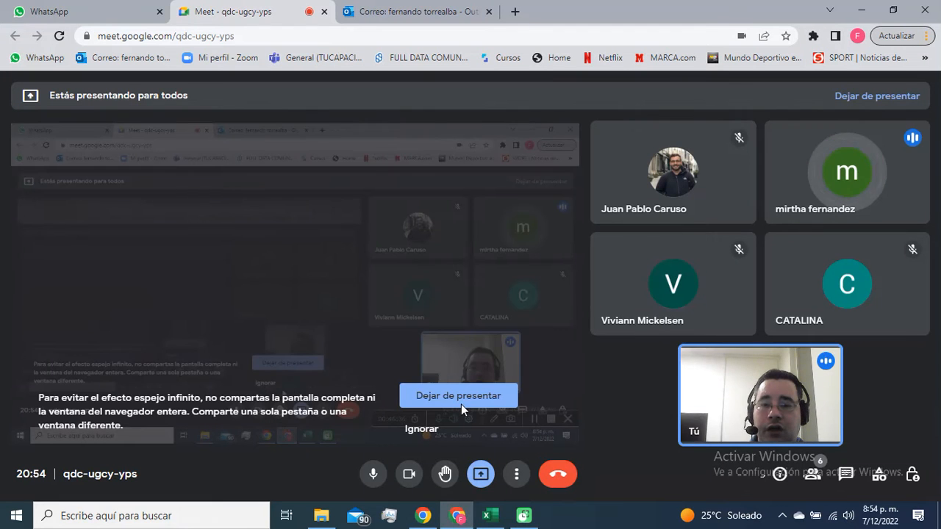
click(86, 15)
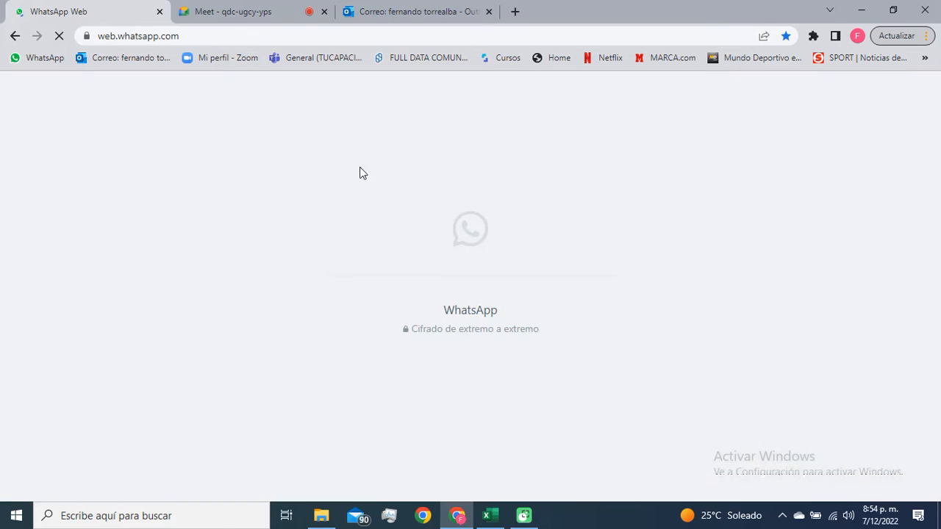